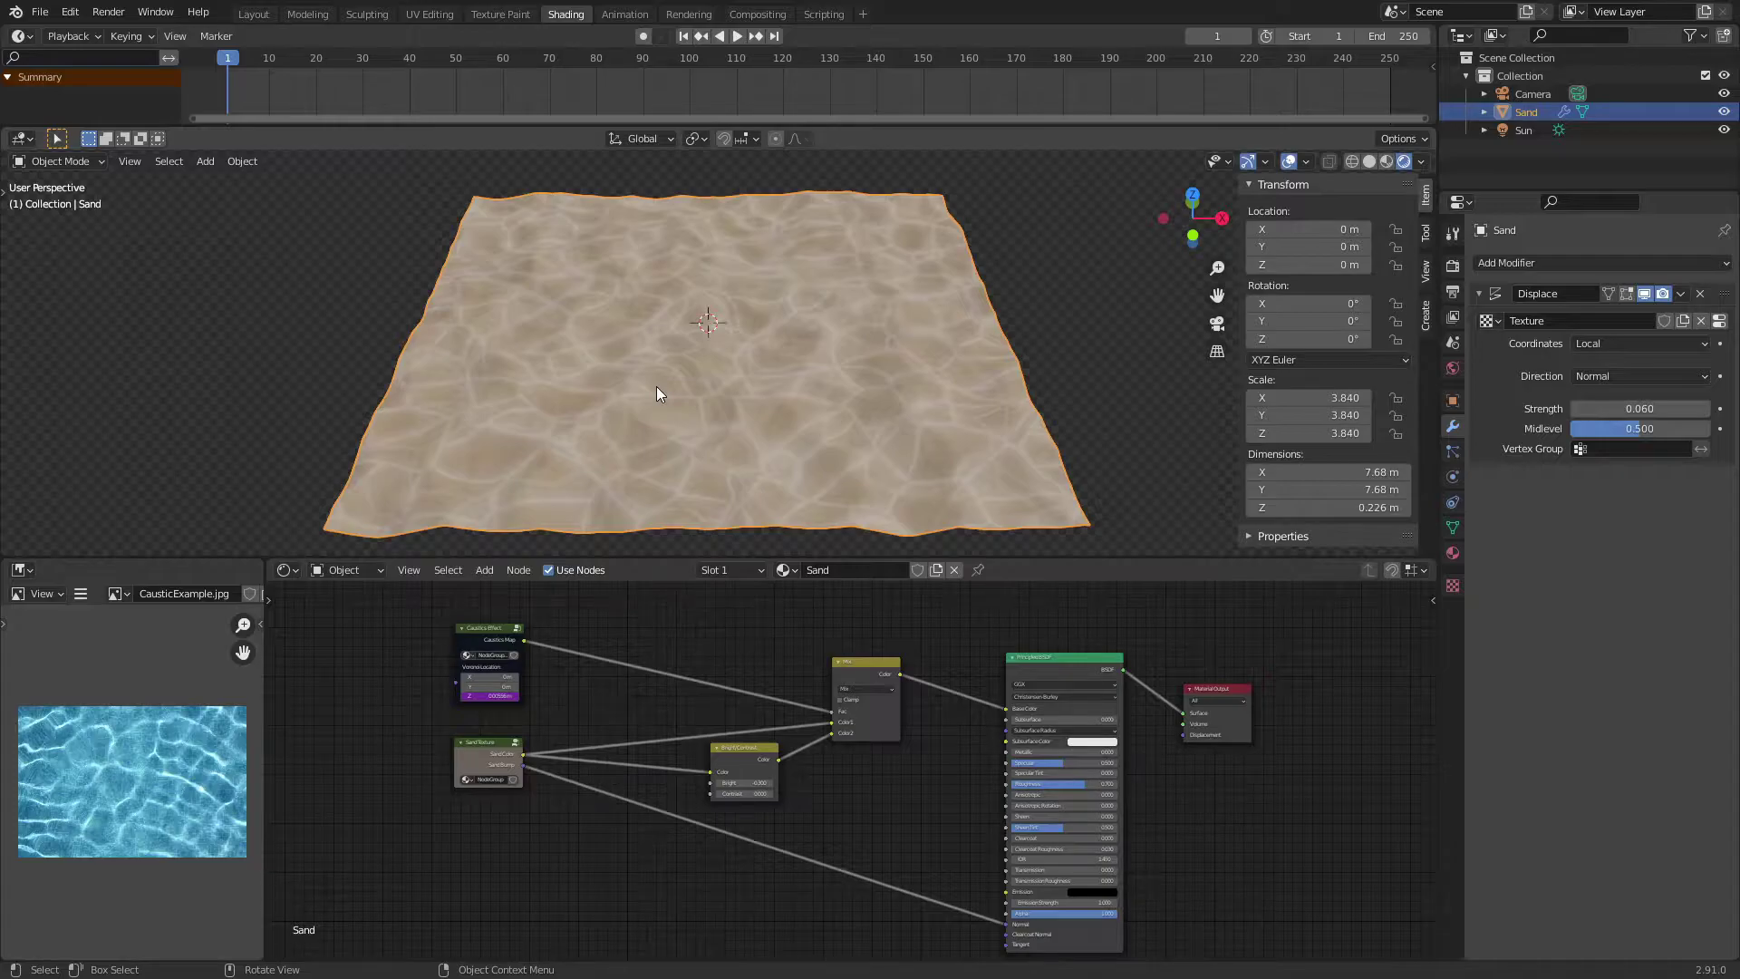
Play the animation and examine the moving caustics on the sand plane up close
key(space)
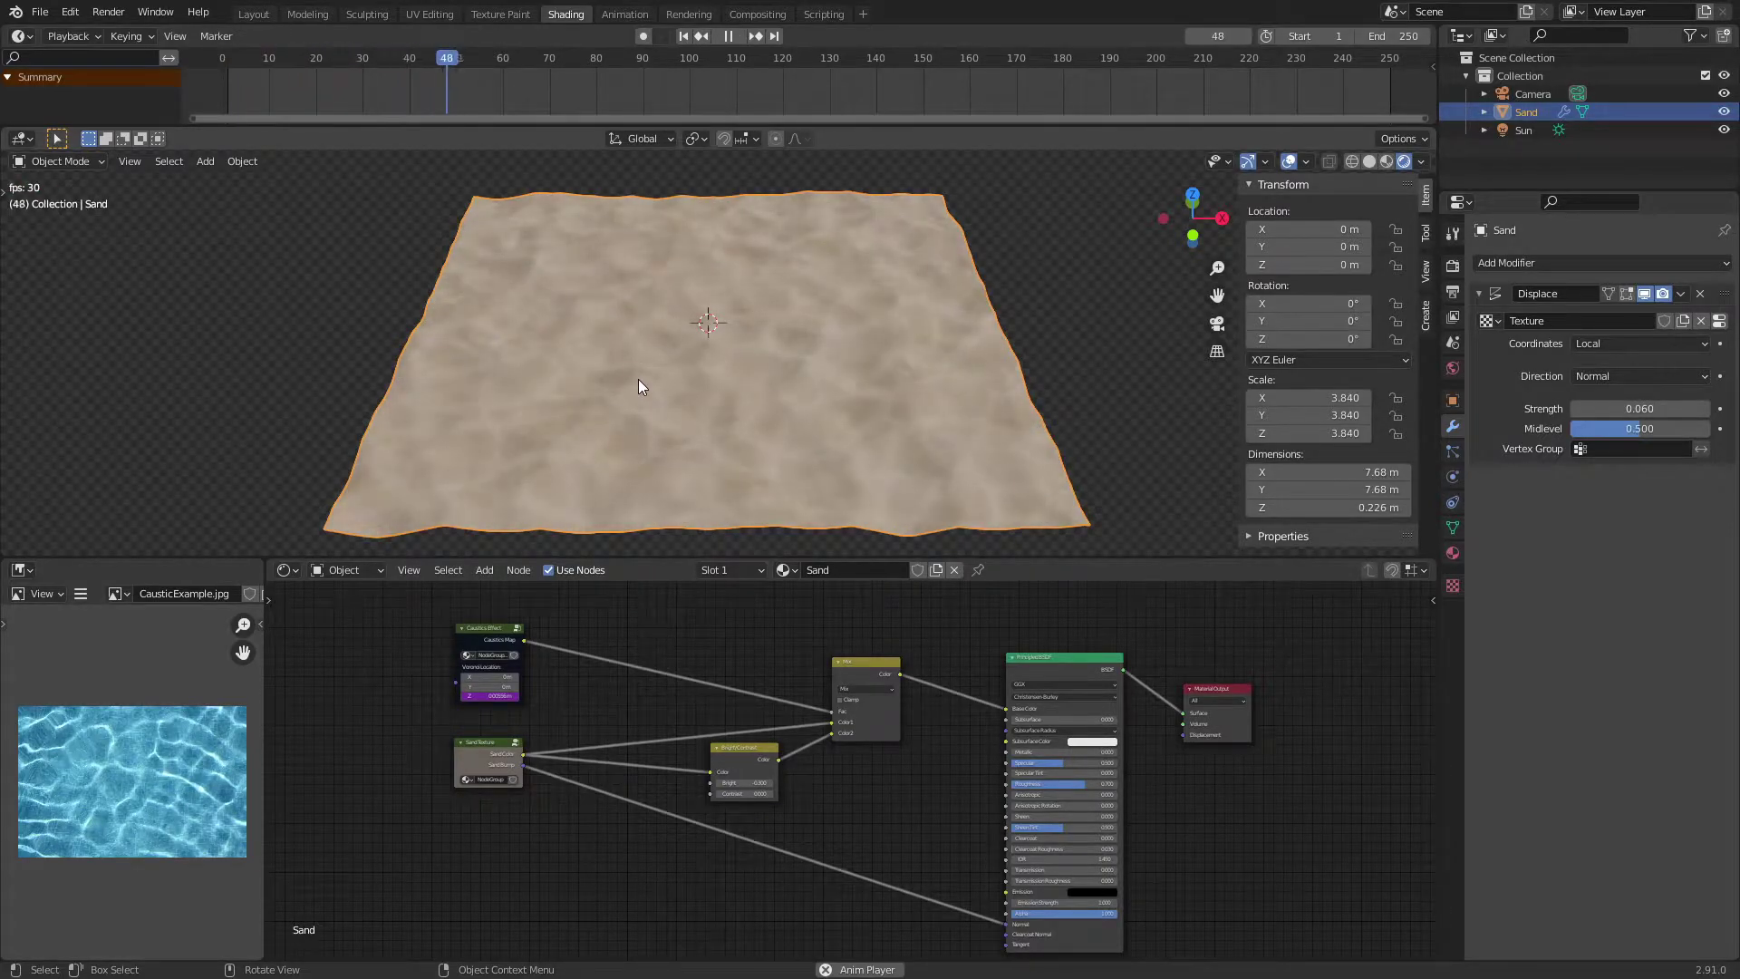
middle_drag(602, 361, 618, 404)
scroll(639, 407, up, 4)
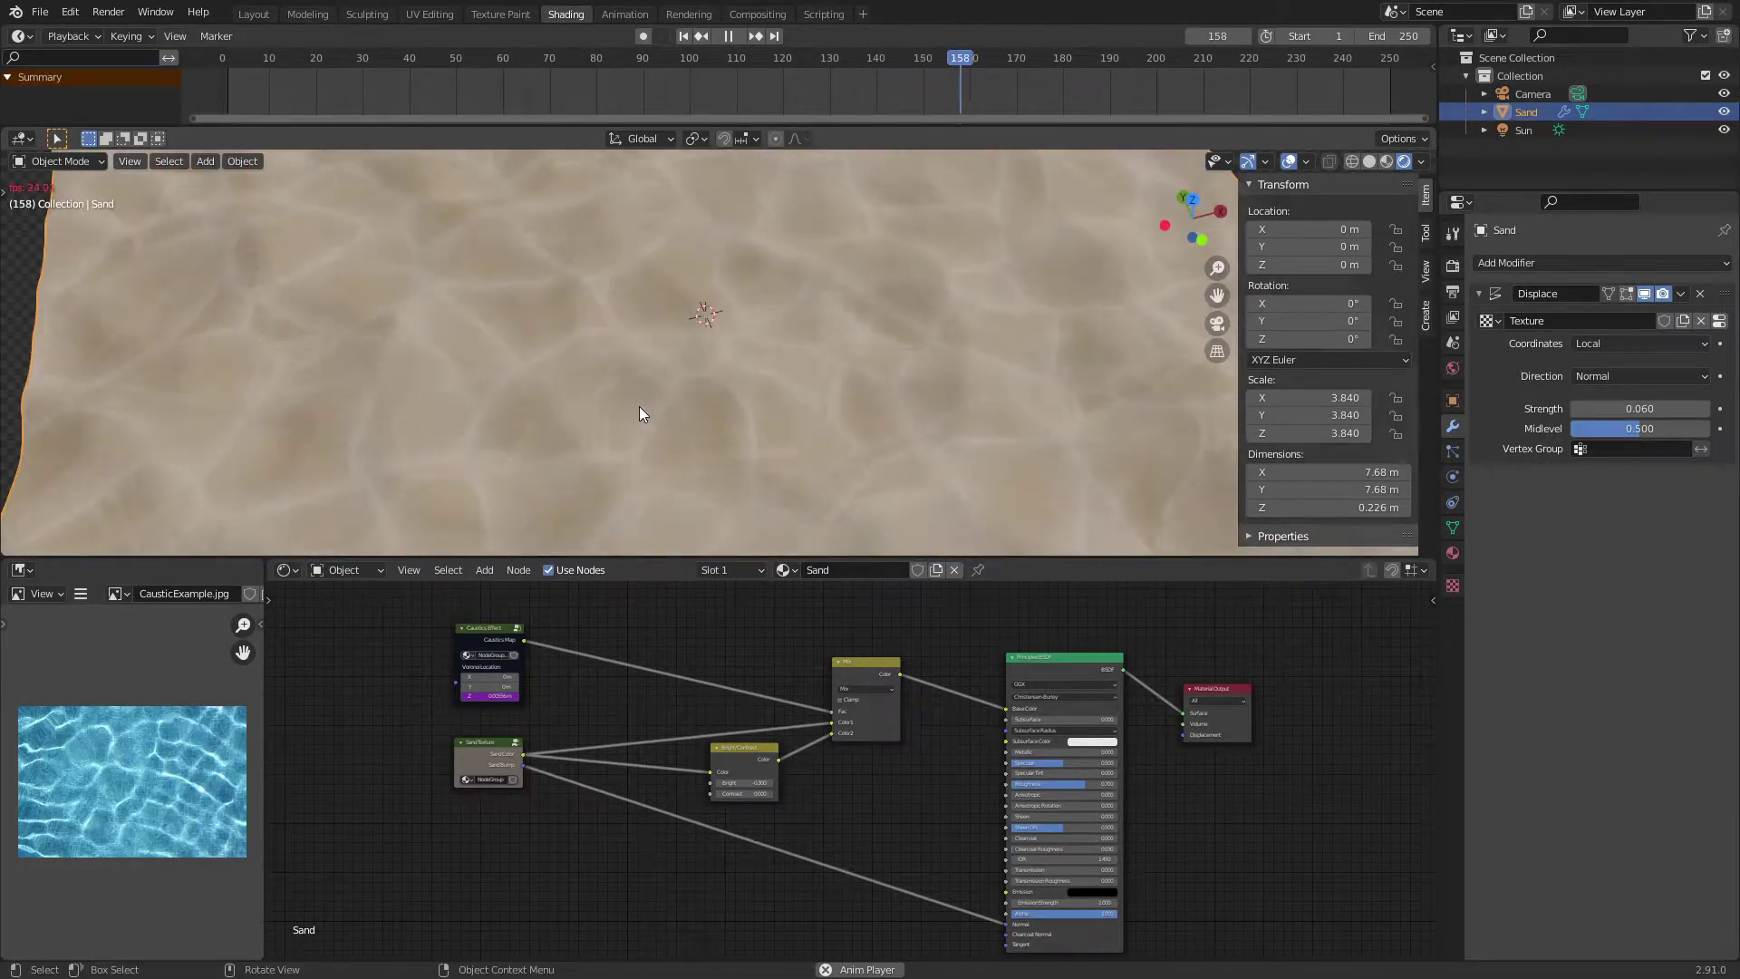
scroll(639, 413, down, 6)
key(space)
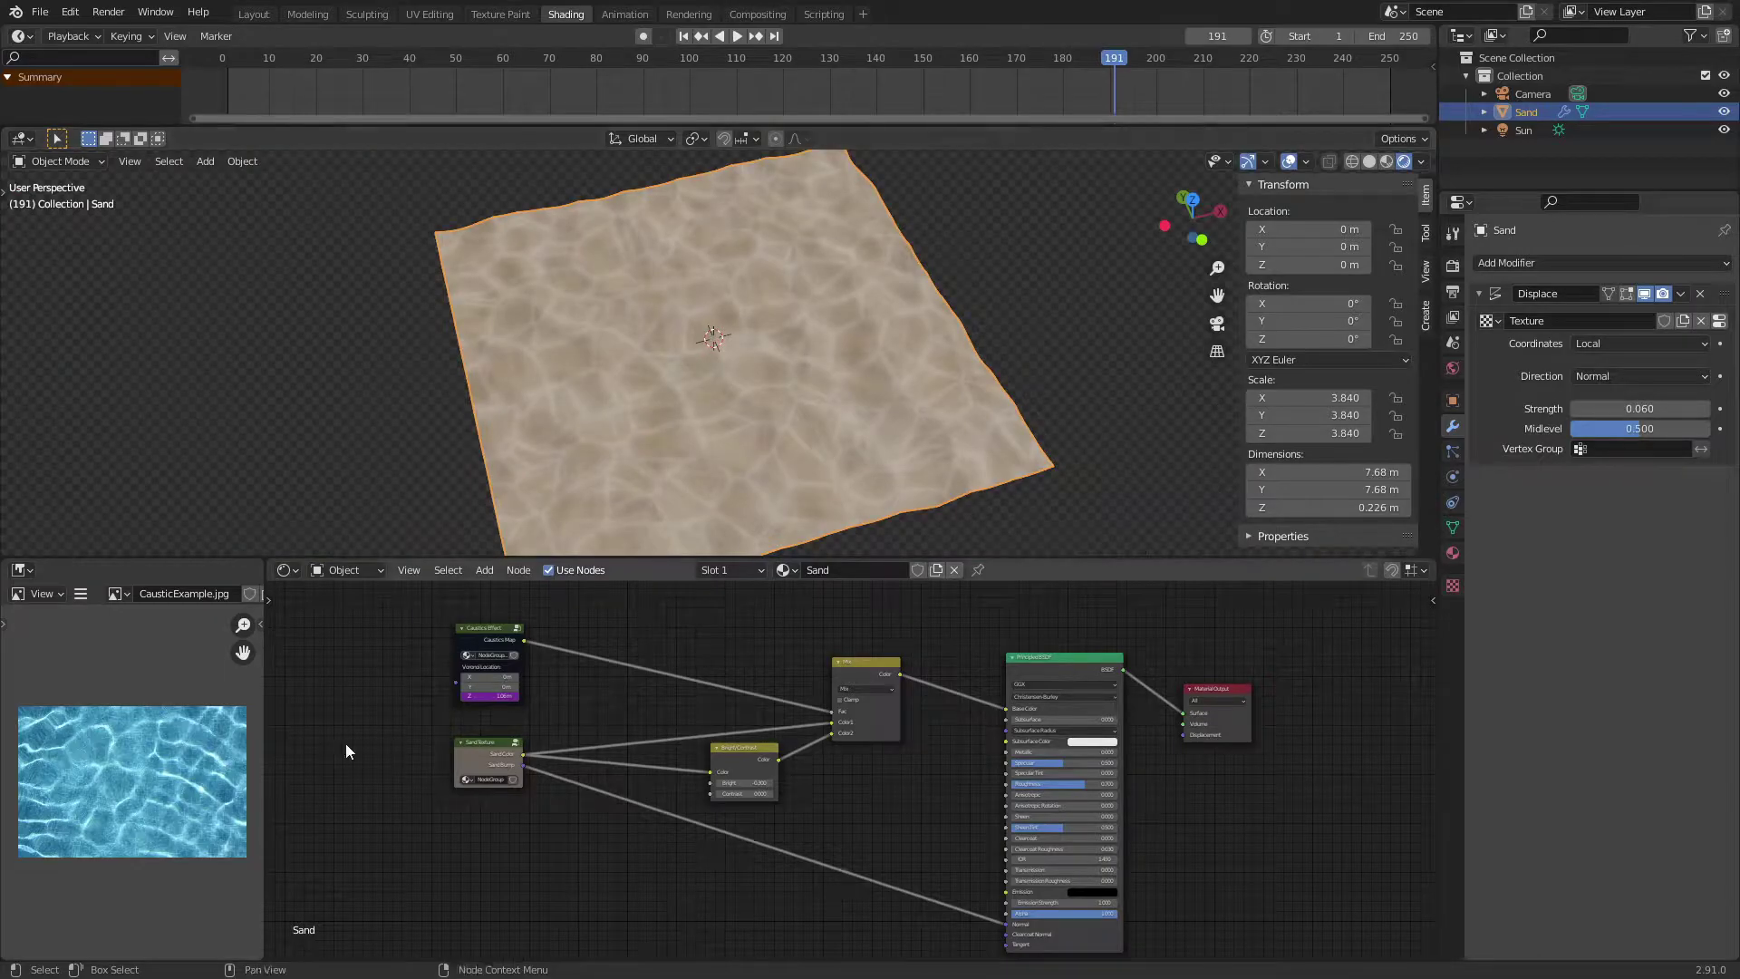
Examine the nodes inside the Sand Texture group, then return to the main Sand material node tree
middle_drag(649, 727, 834, 732)
scroll(834, 732, up, 2)
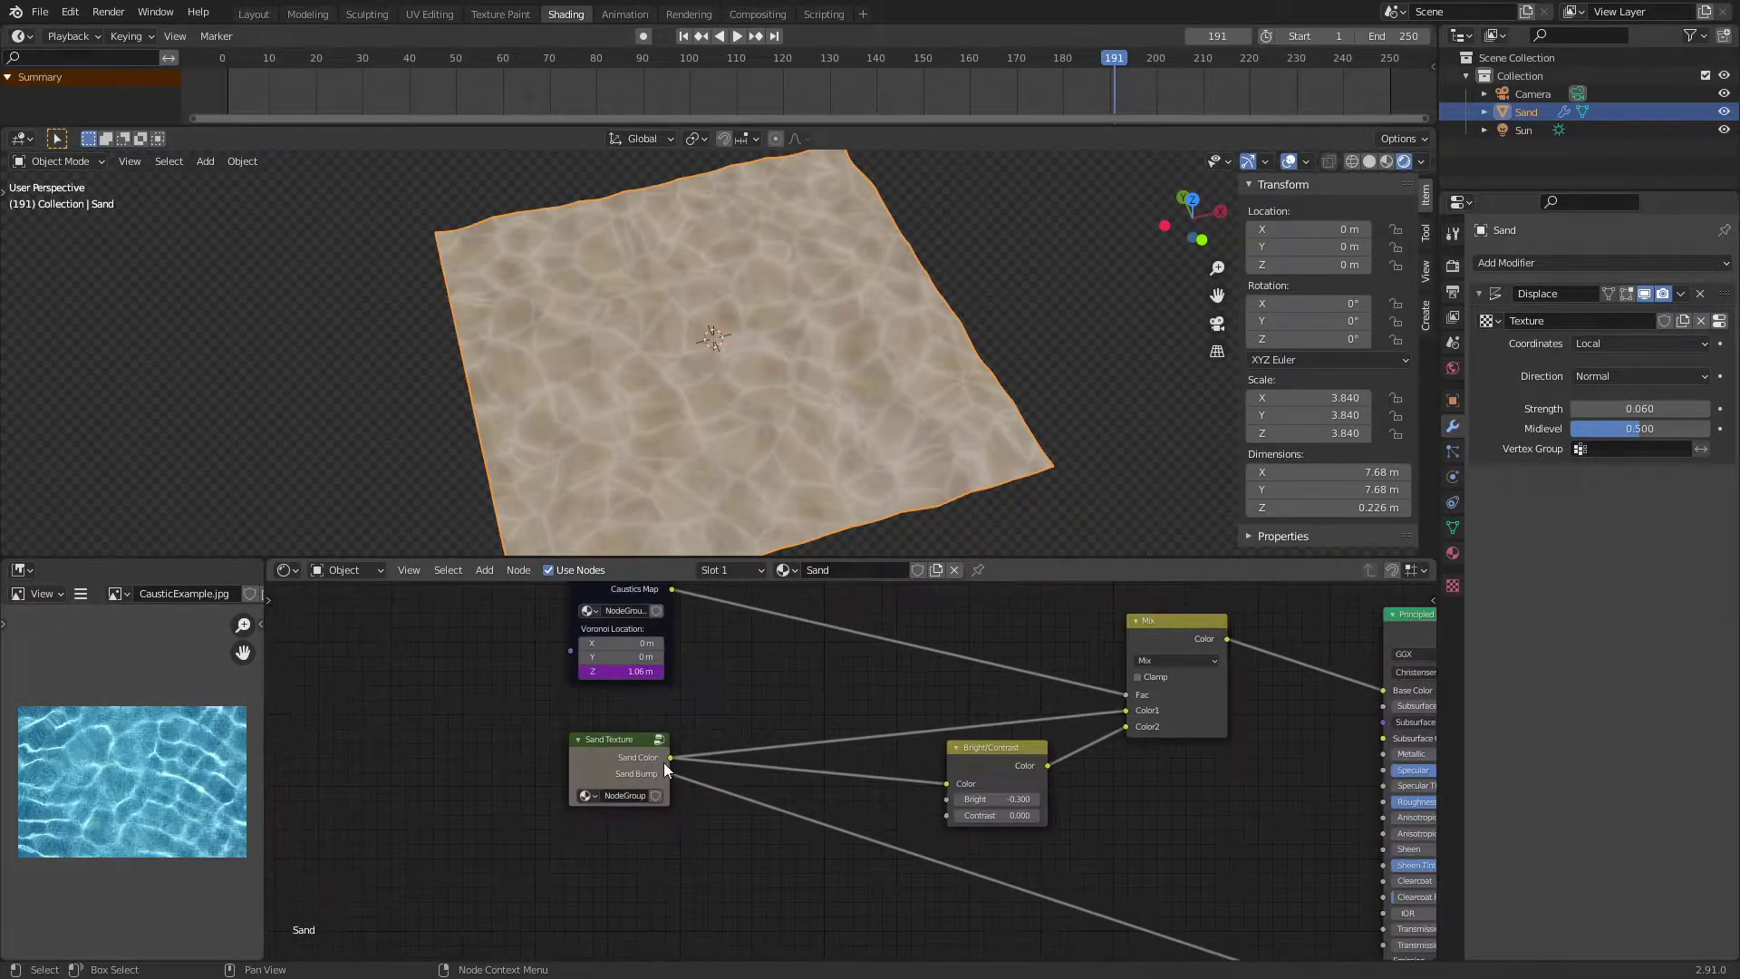
click(664, 763)
key(Tab)
key(Home)
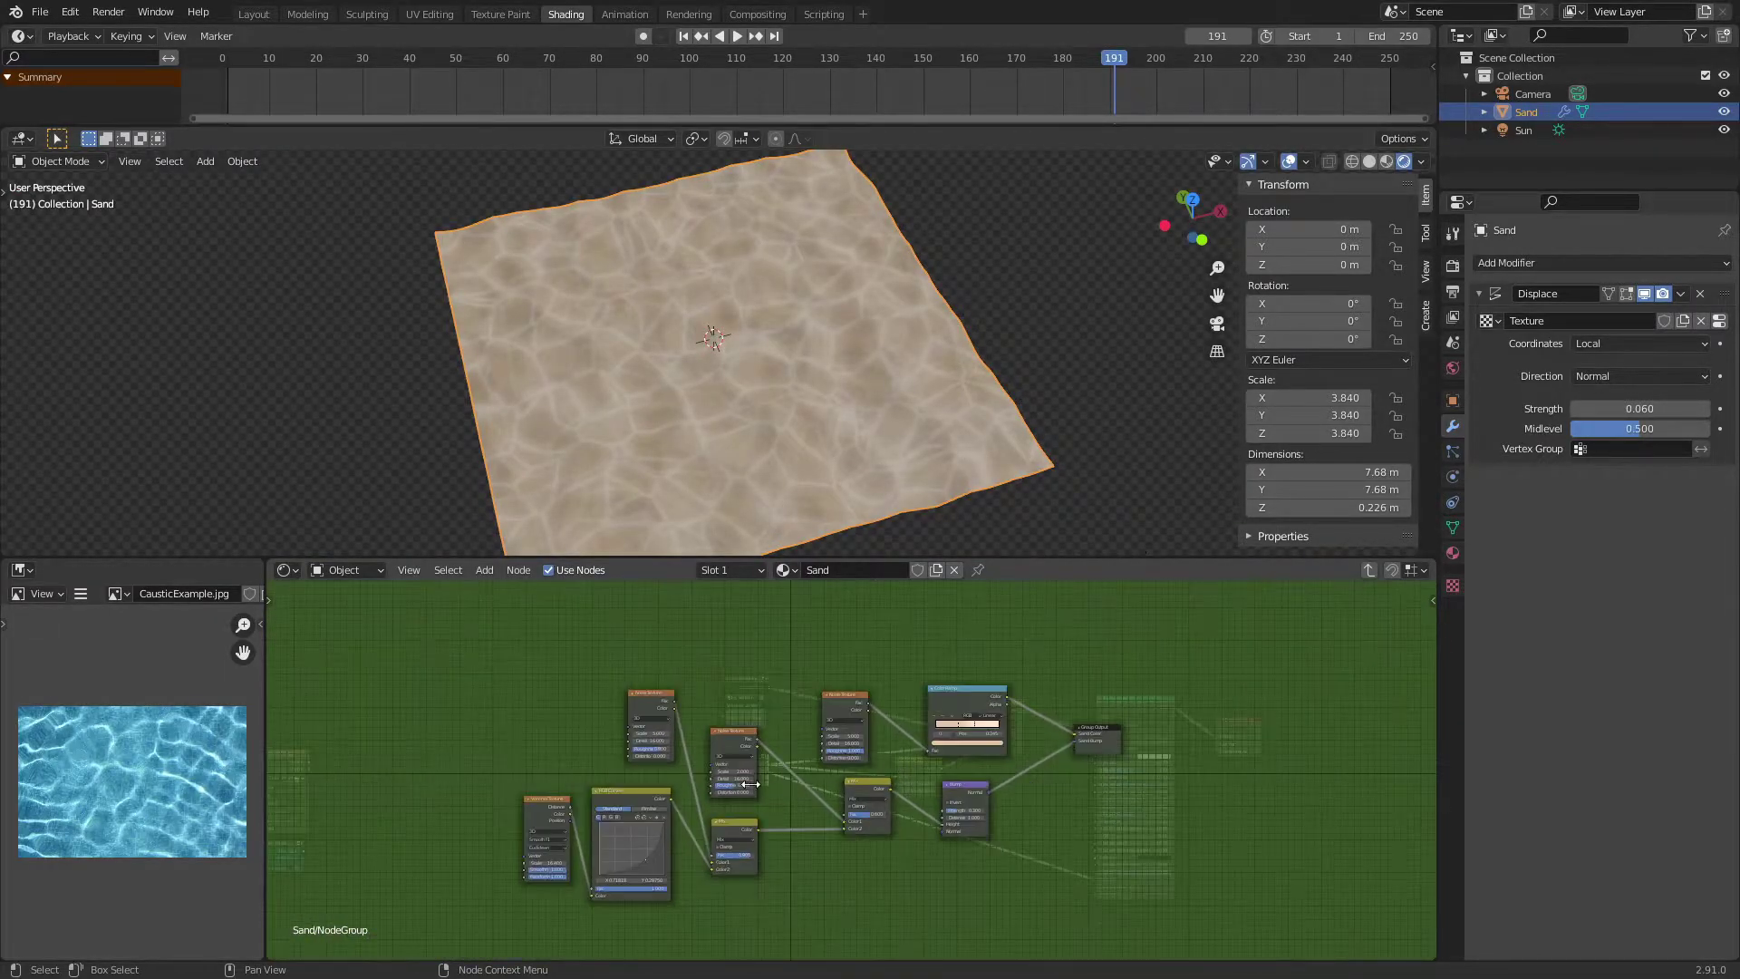
key(Tab)
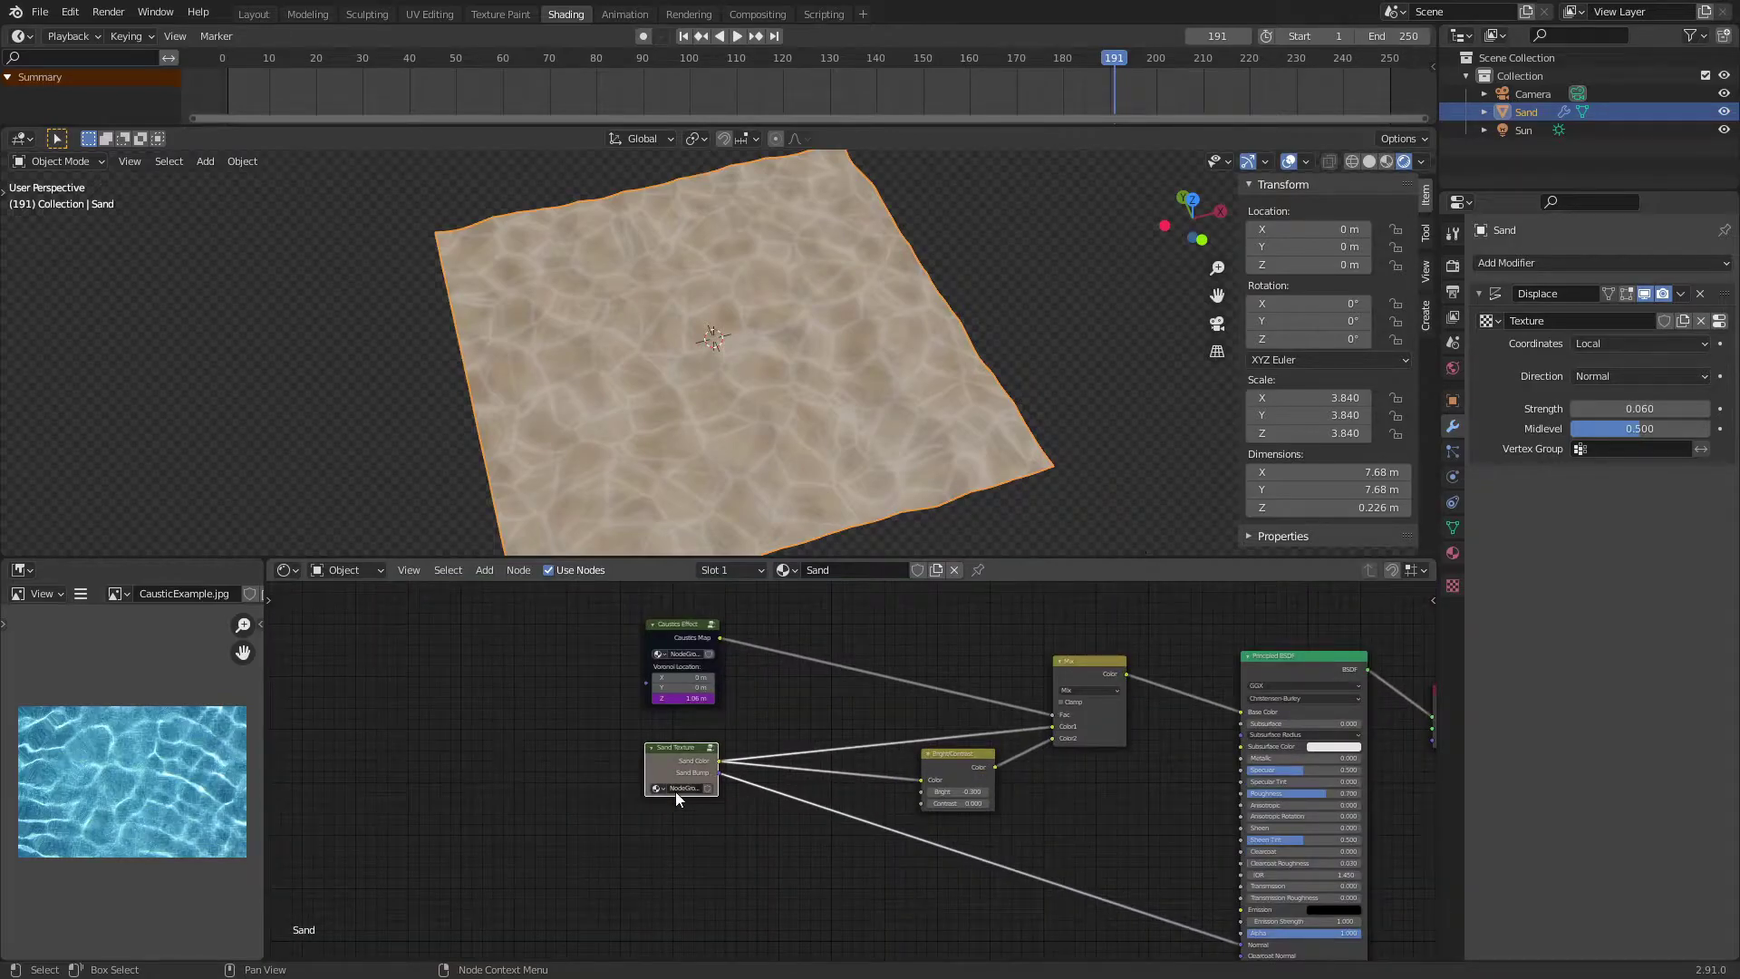
key(Tab)
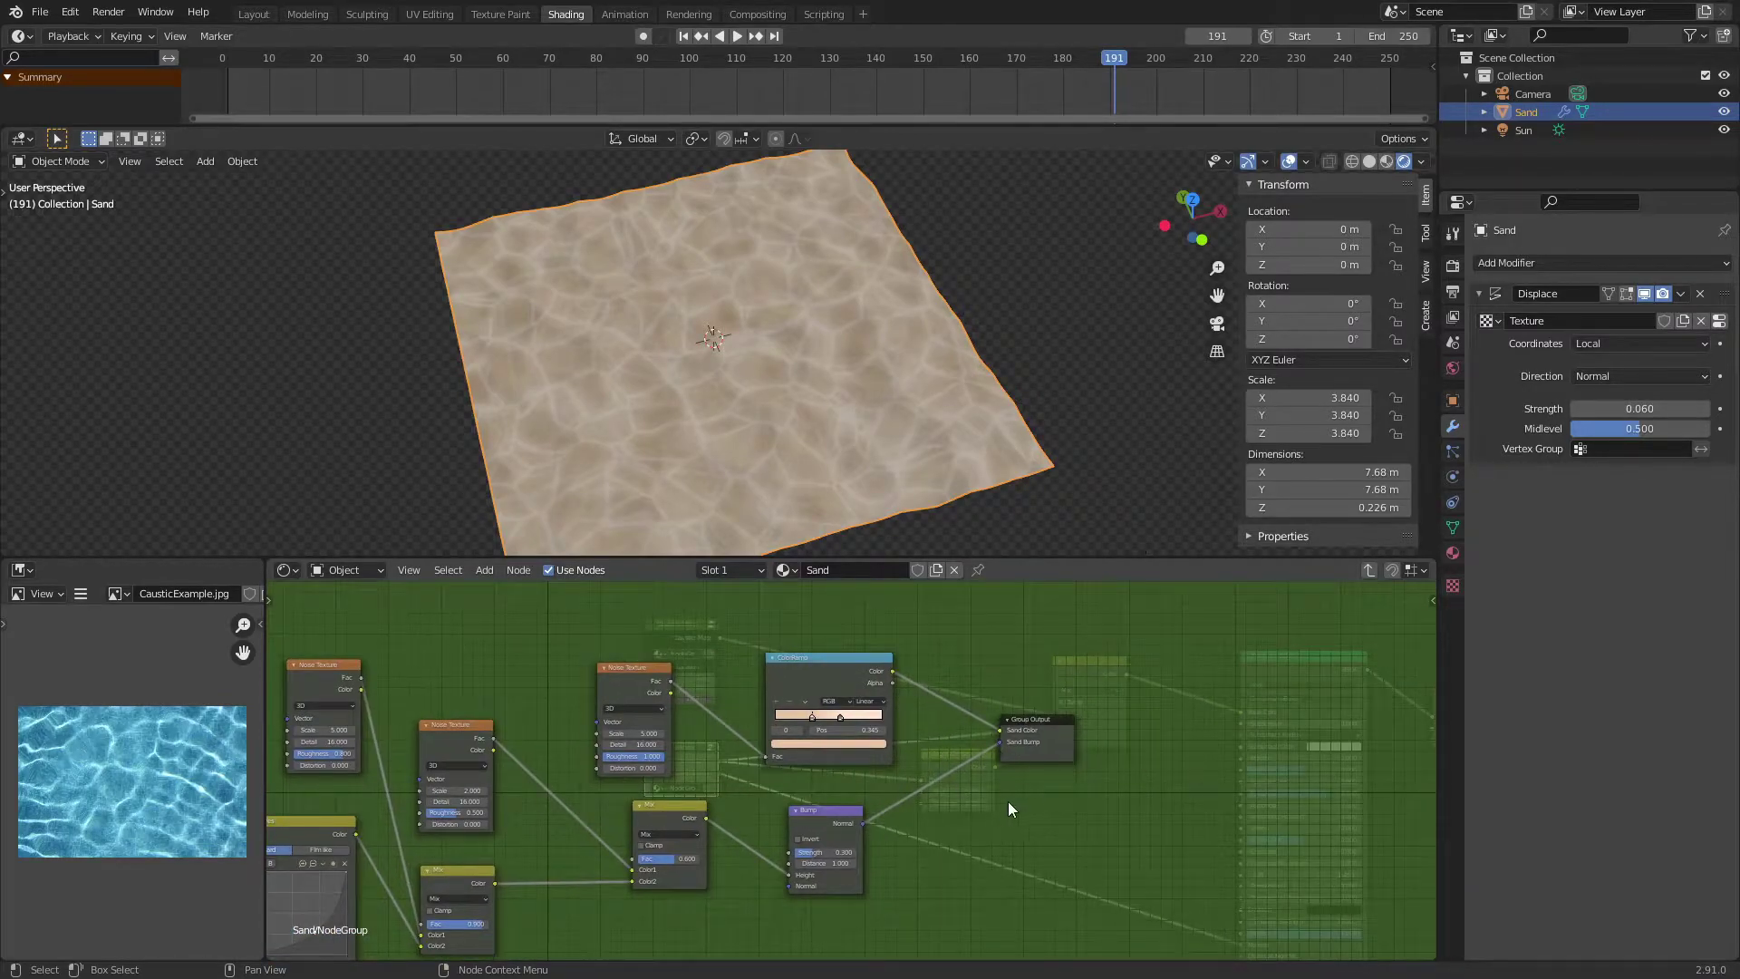
key(Home)
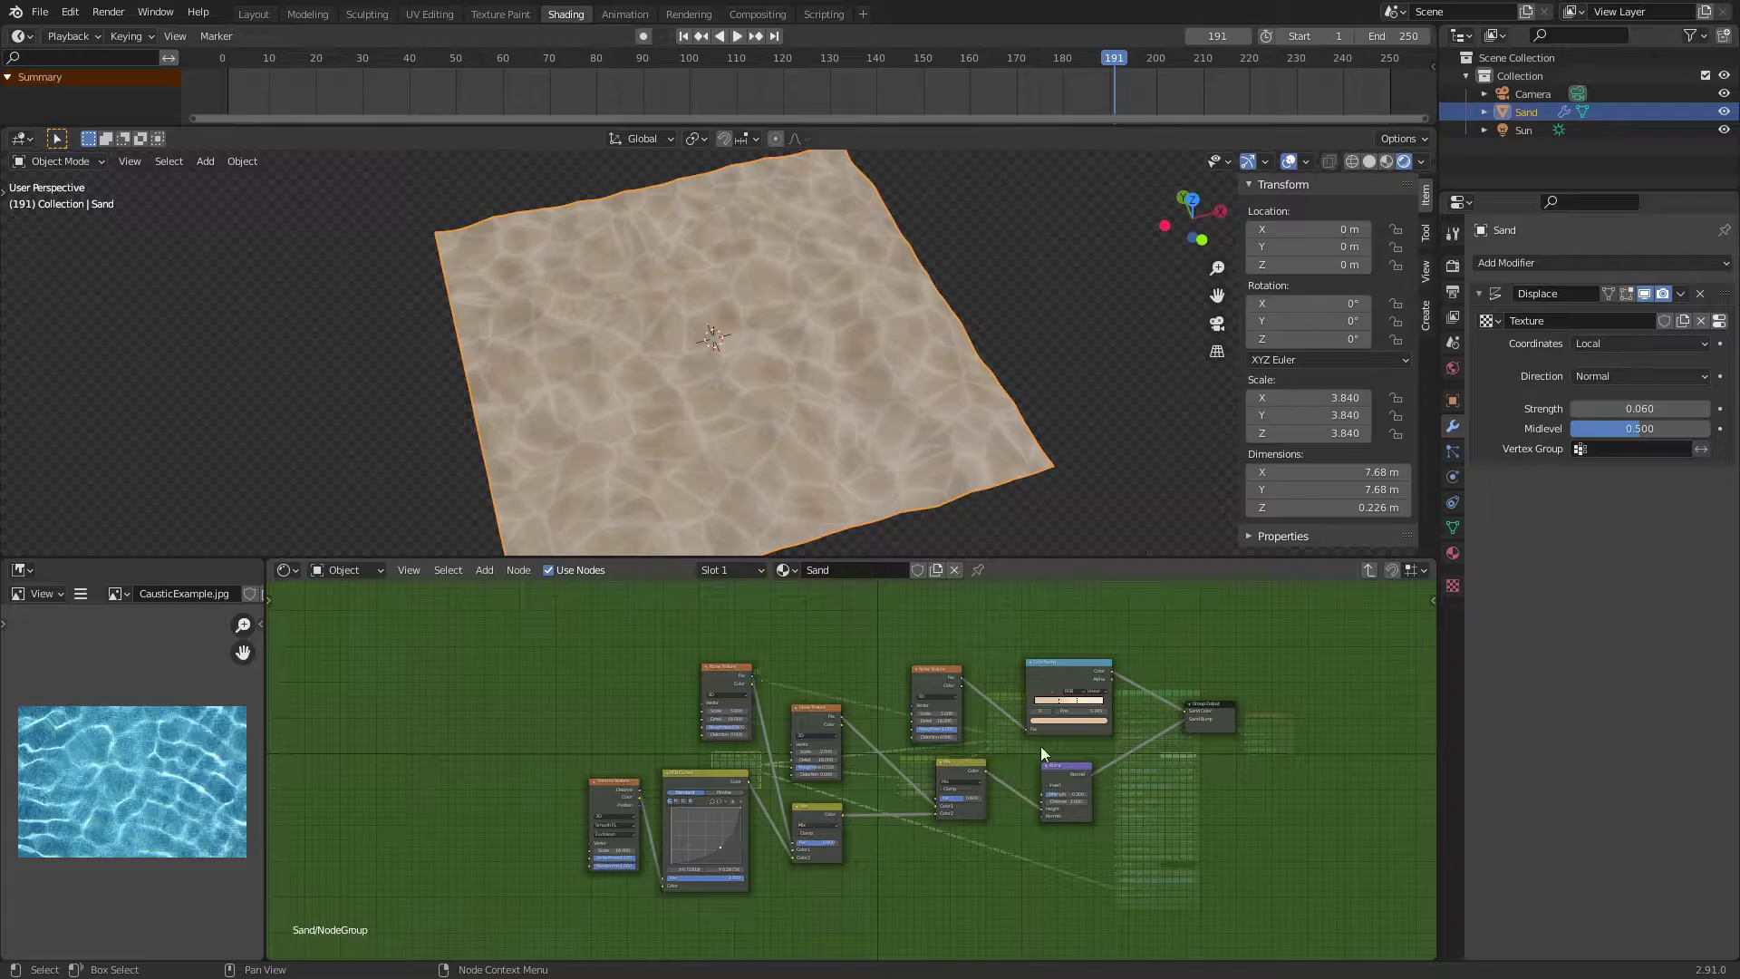
key(Tab)
Examine the nodes inside the unconnected blue node group beneath the separate image texture node
middle_drag(647, 814, 919, 742)
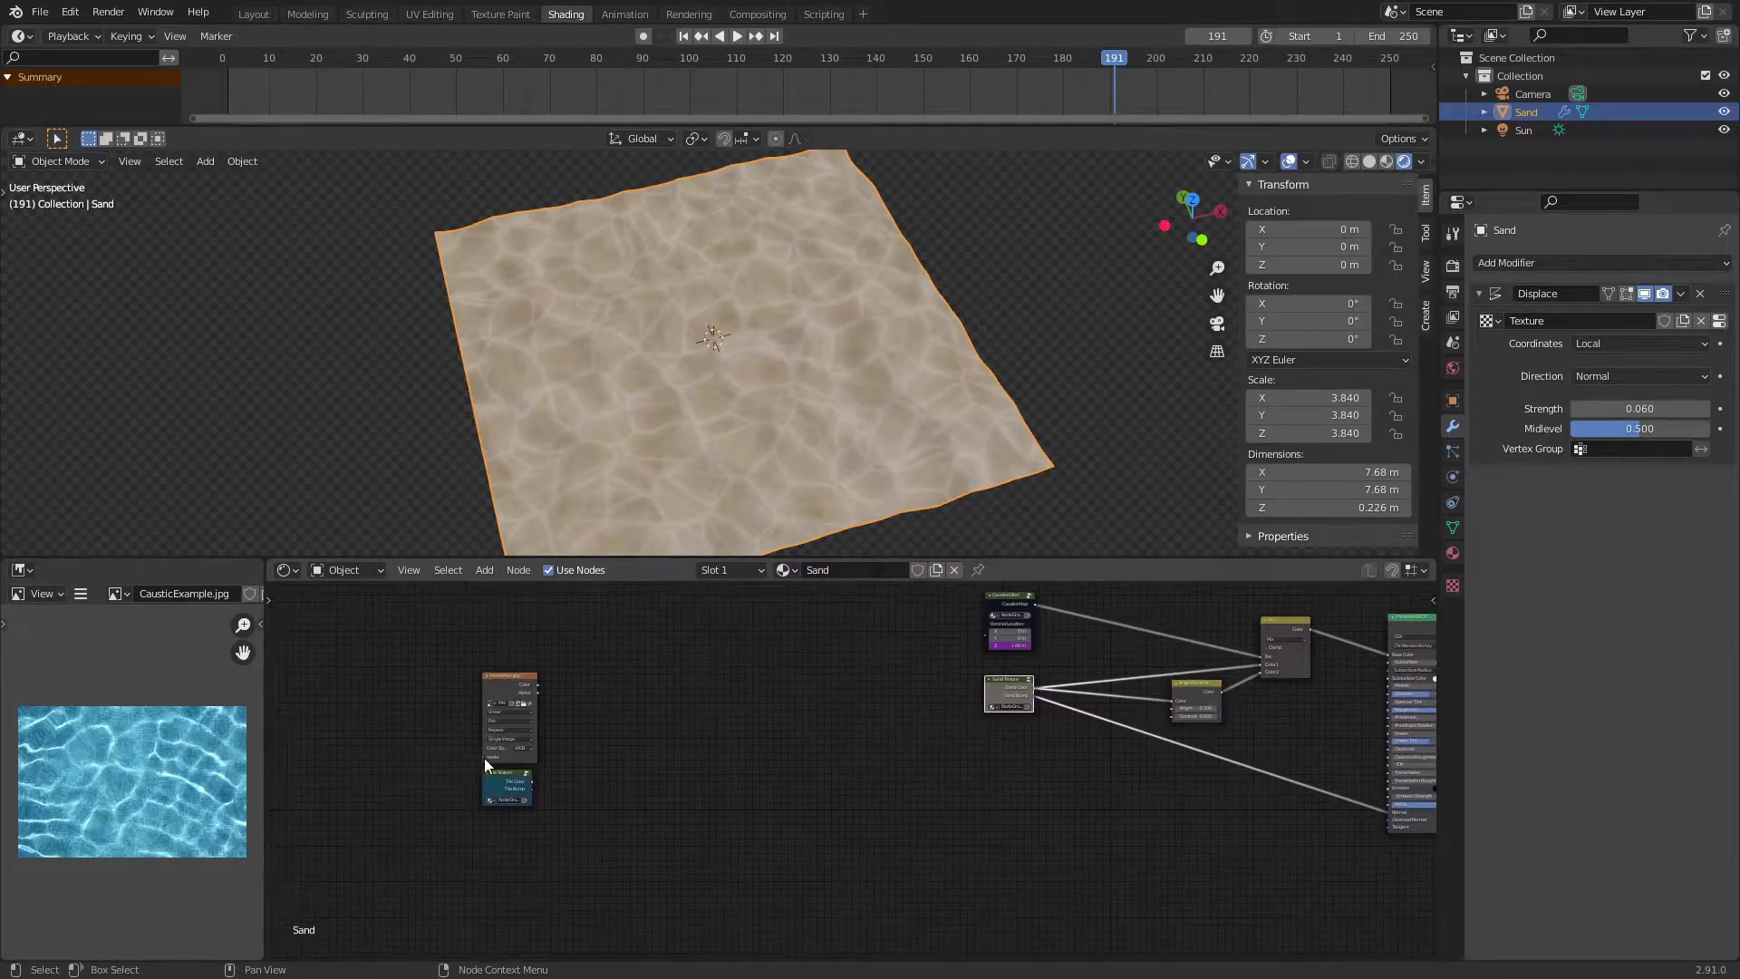
drag(371, 644, 467, 734)
click(490, 780)
key(Tab)
scroll(580, 761, down, 2)
middle_drag(679, 757, 1019, 678)
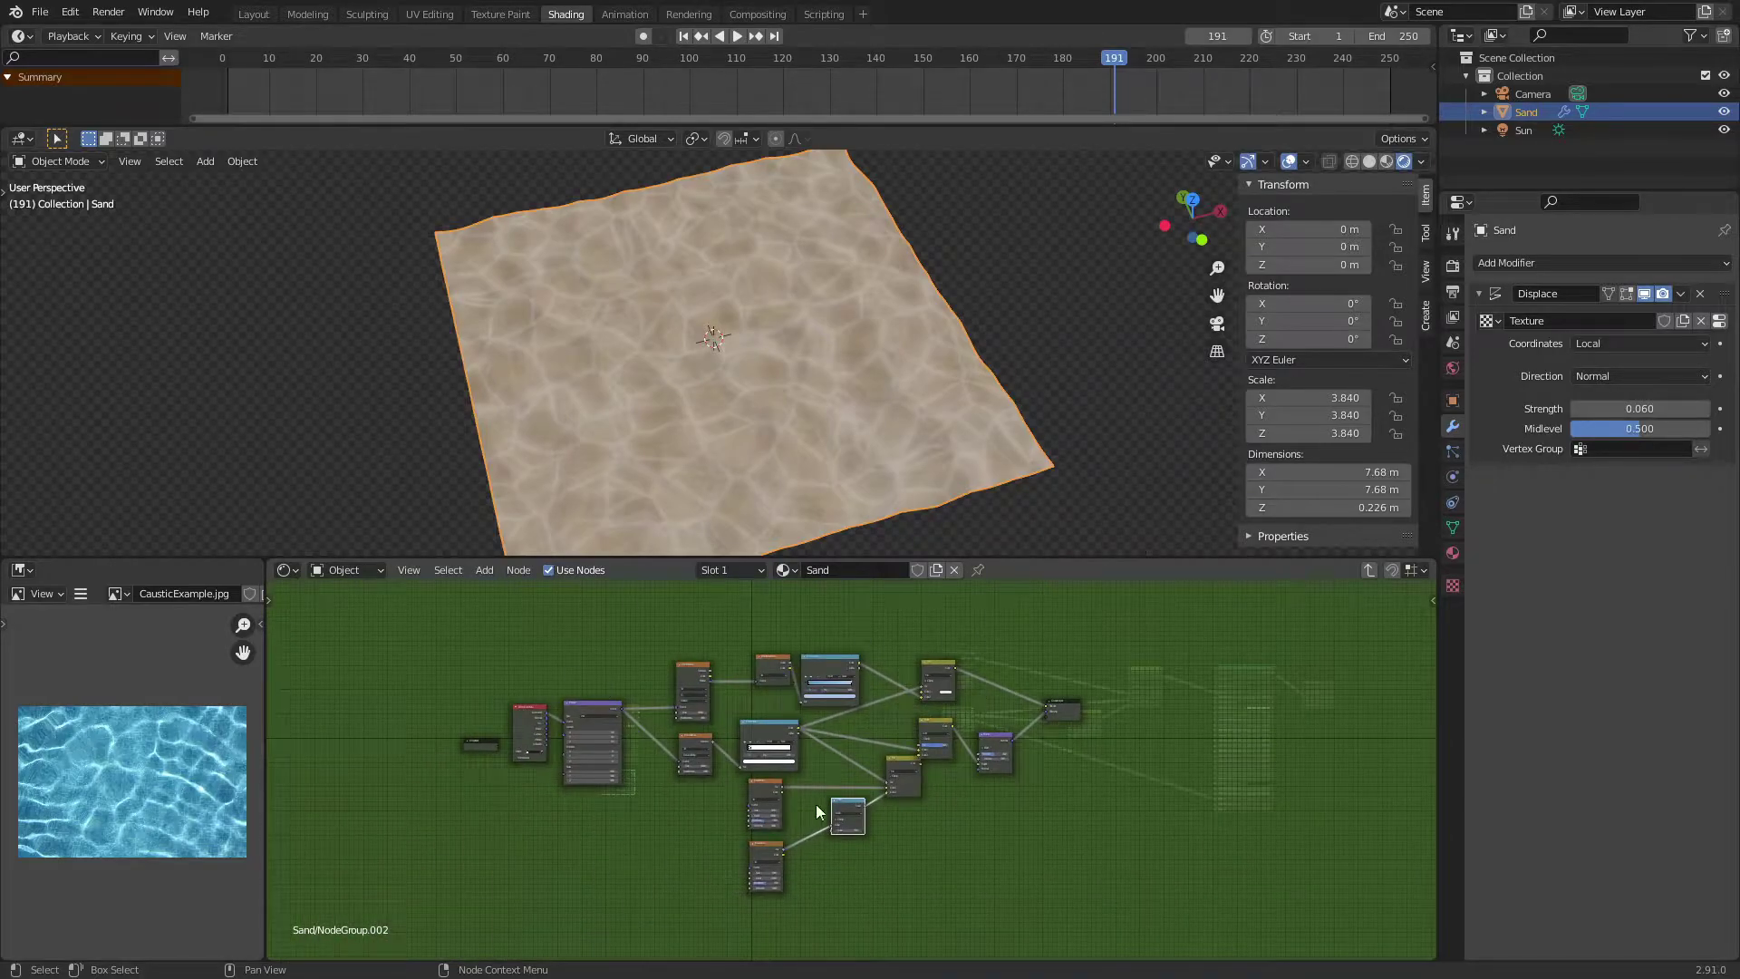
key(Tab)
Examine the nodes inside the Caustics Effect group and replay the animation before returning to the main material tree
click(626, 712)
middle_drag(1057, 763, 895, 802)
scroll(895, 802, up, 6)
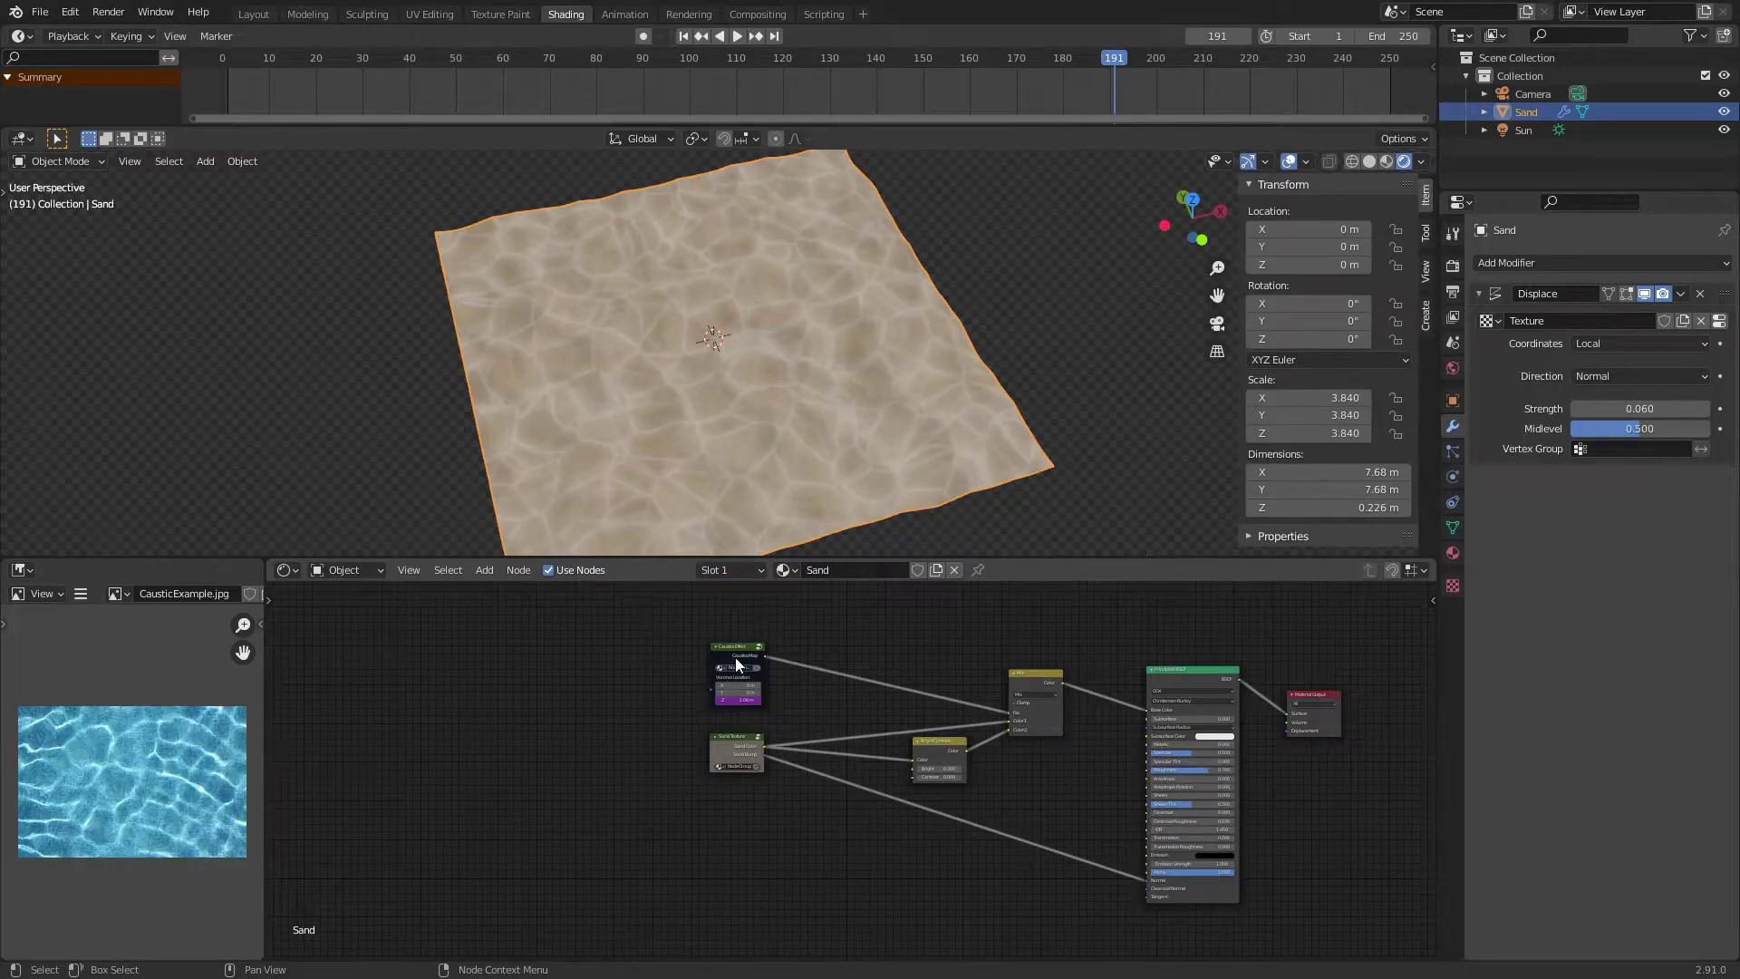
click(737, 661)
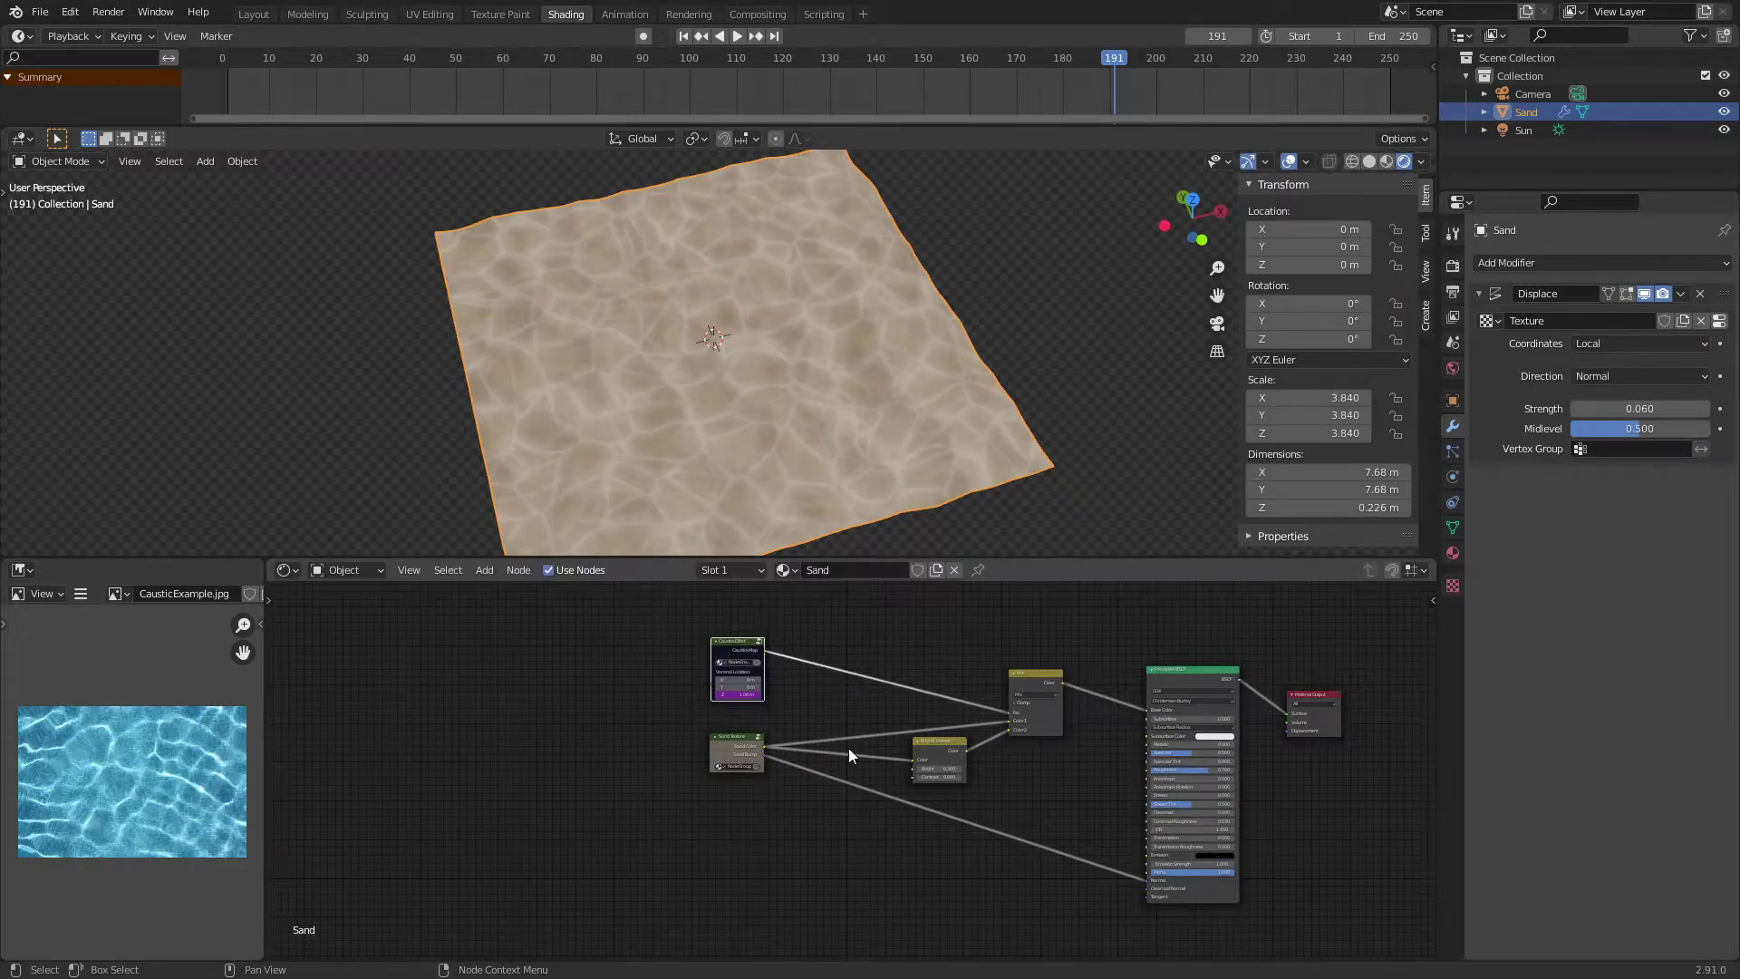
middle_drag(843, 760, 754, 780)
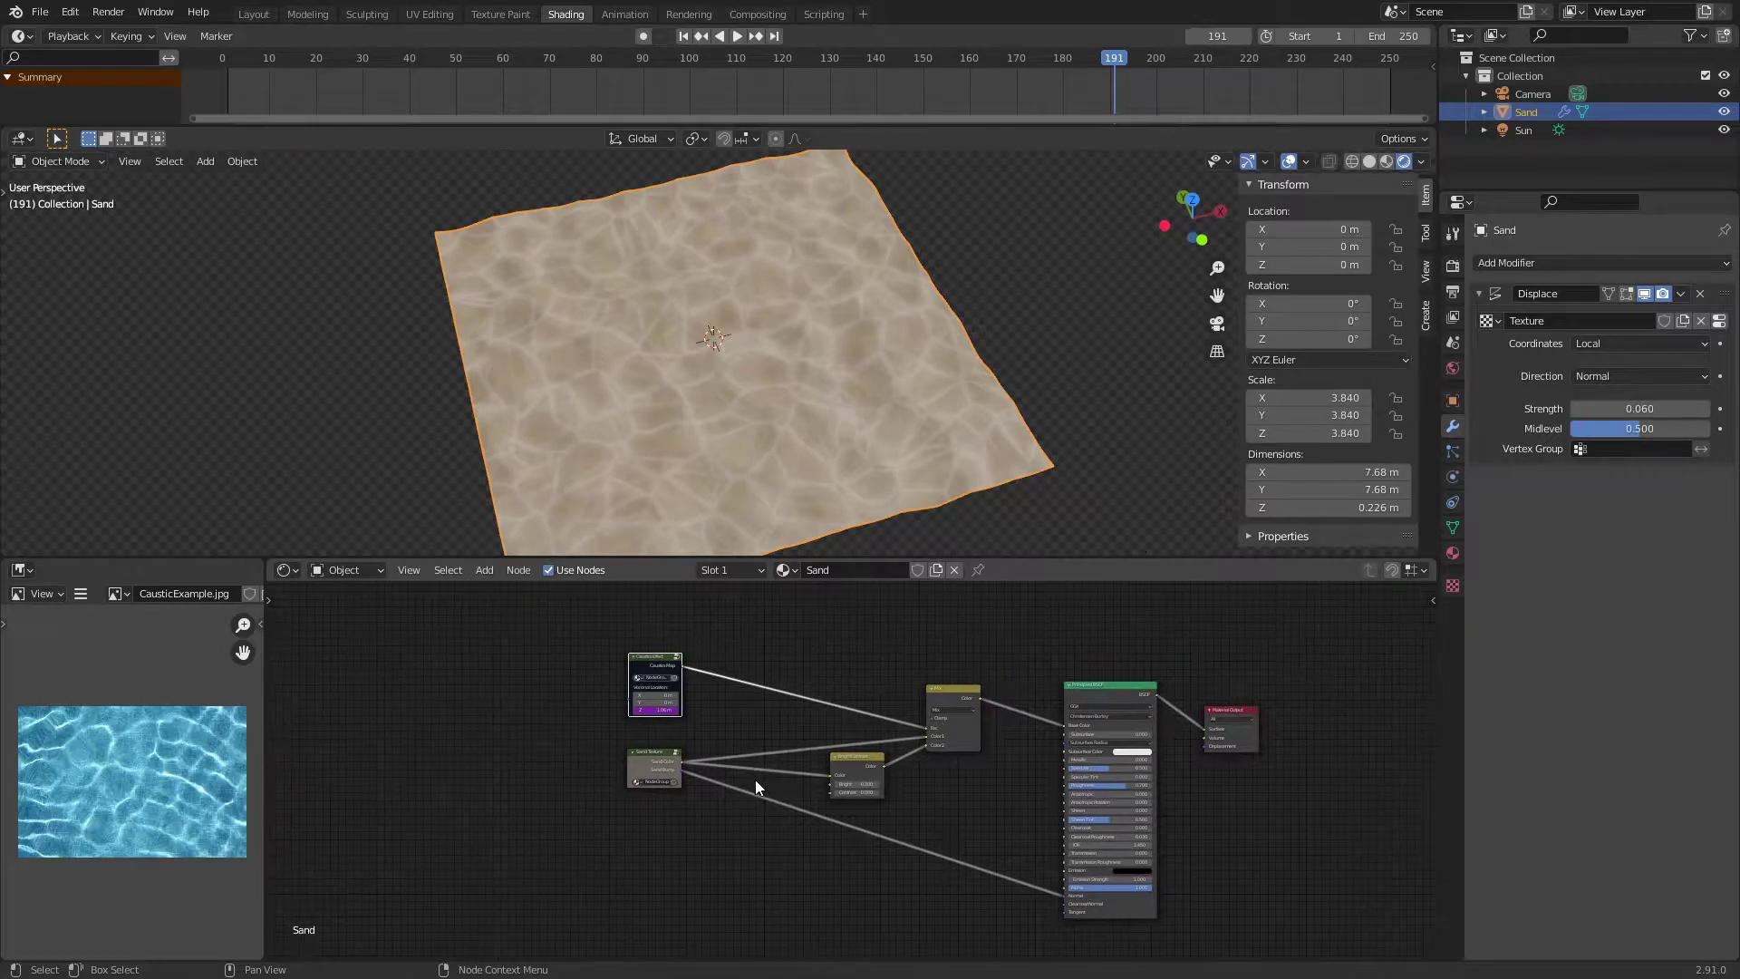
scroll(831, 673, up, 2)
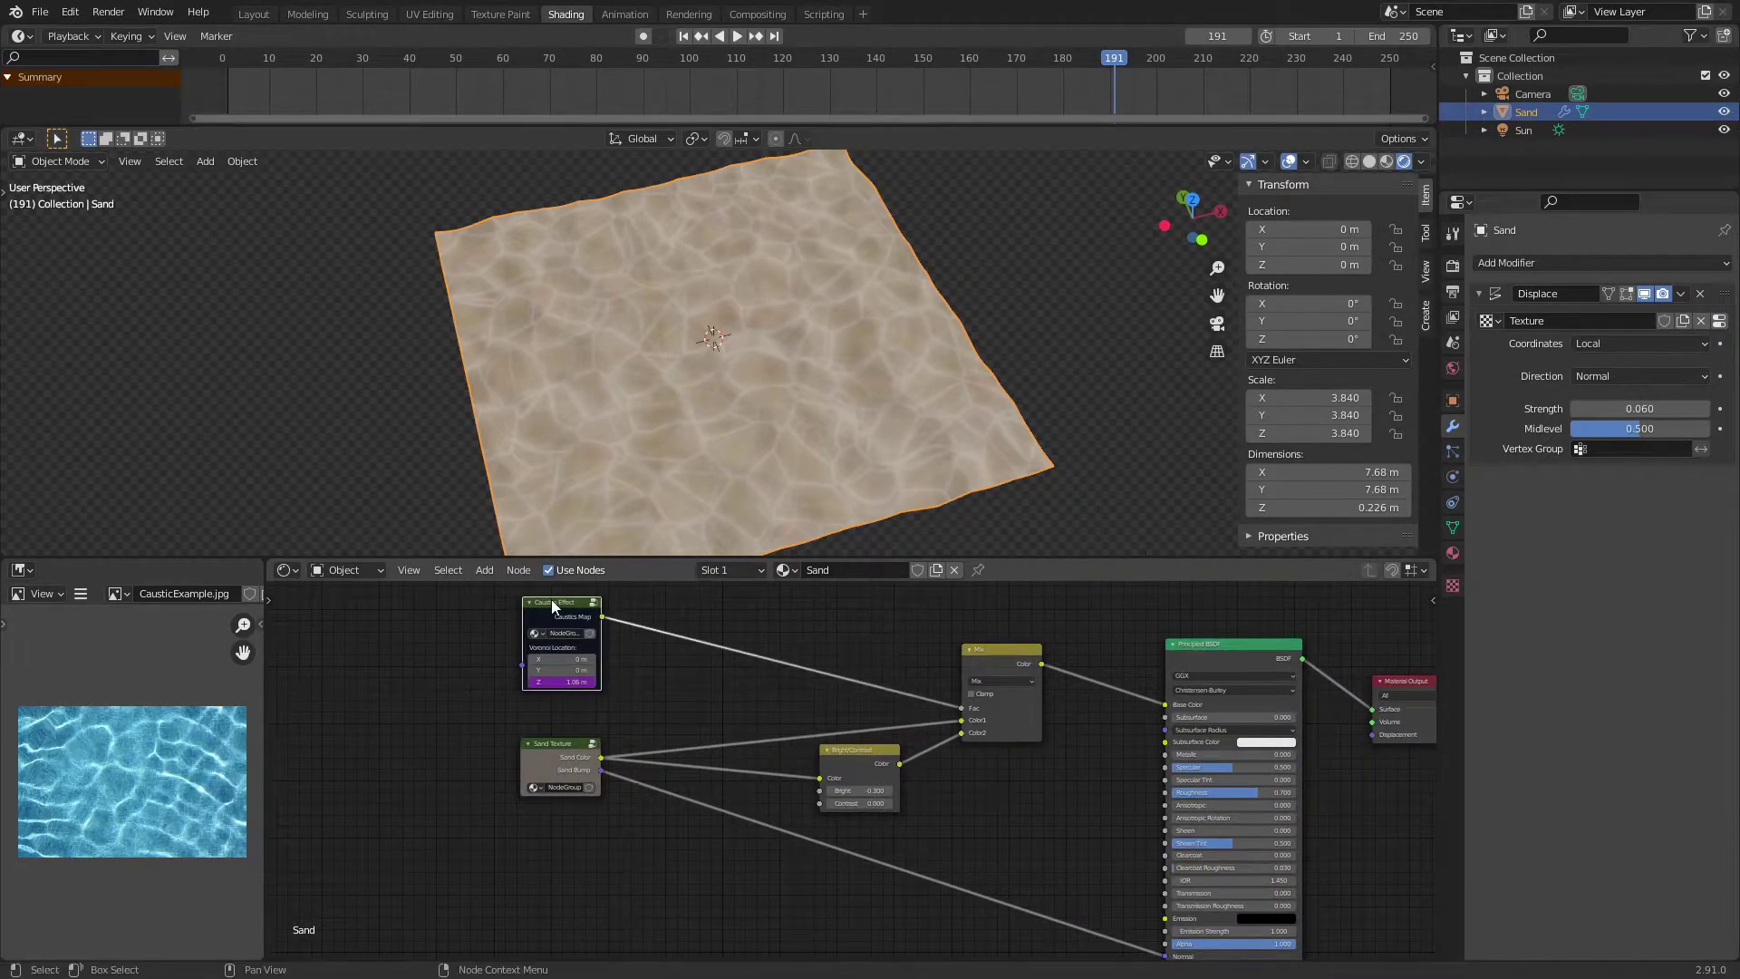
key(Tab)
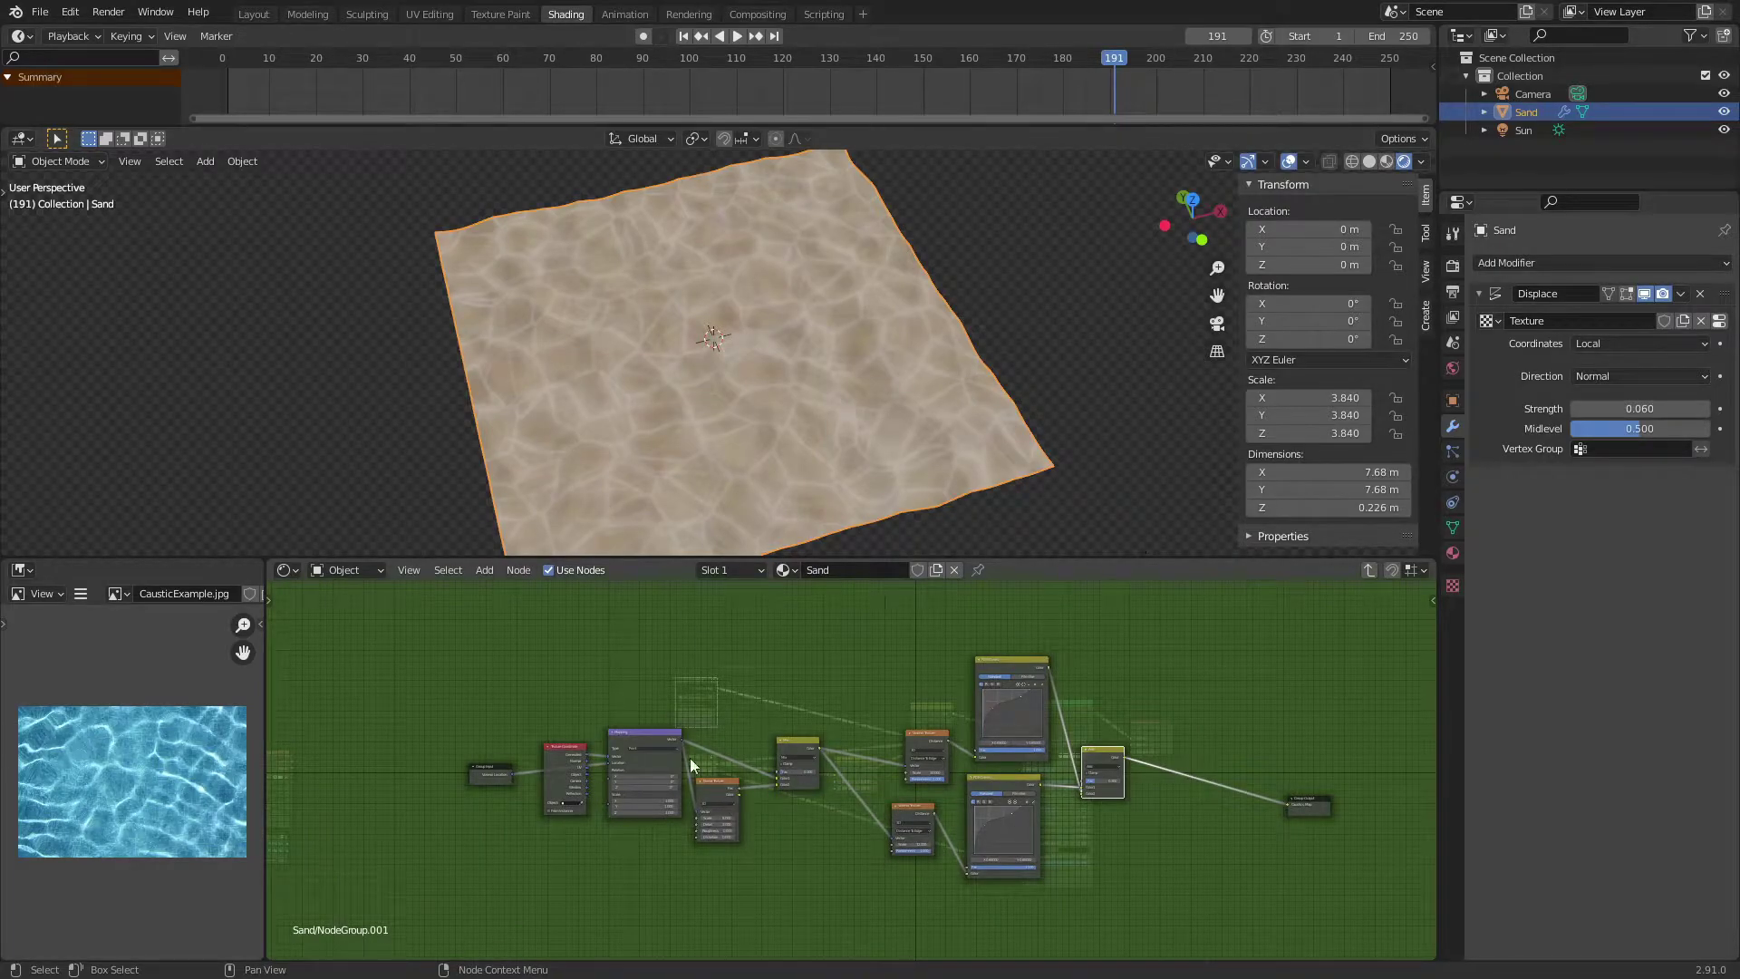
key(space)
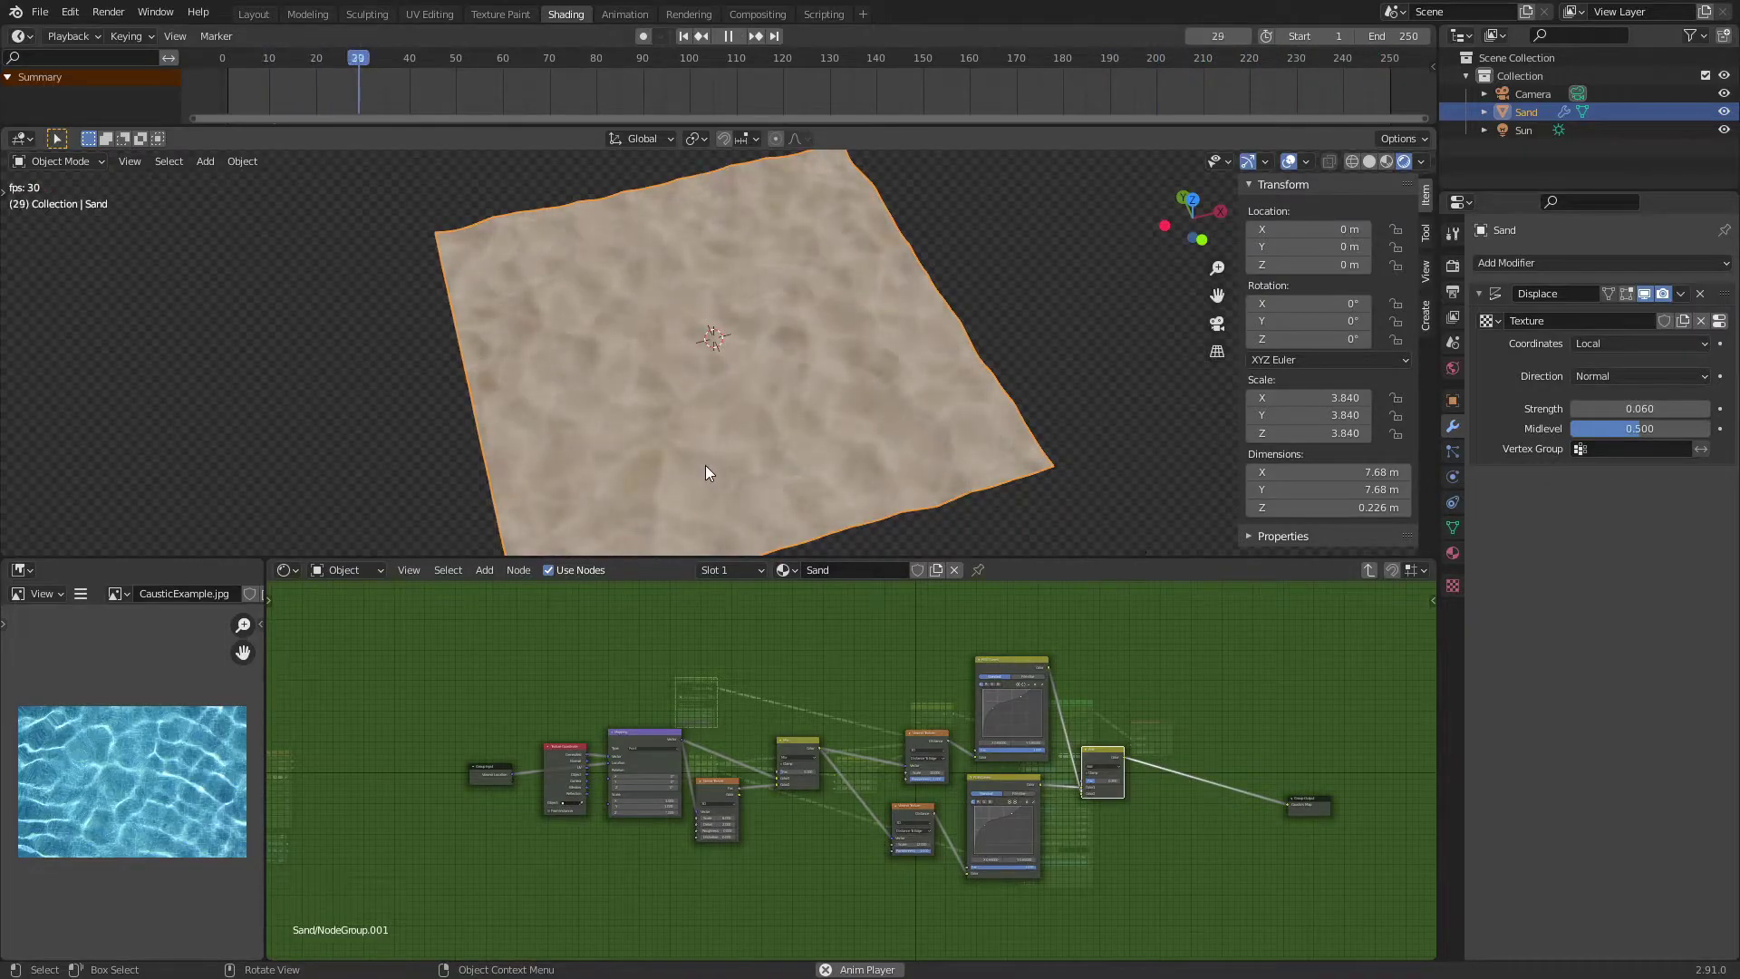
key(space)
key(Tab)
scroll(828, 709, up, 1)
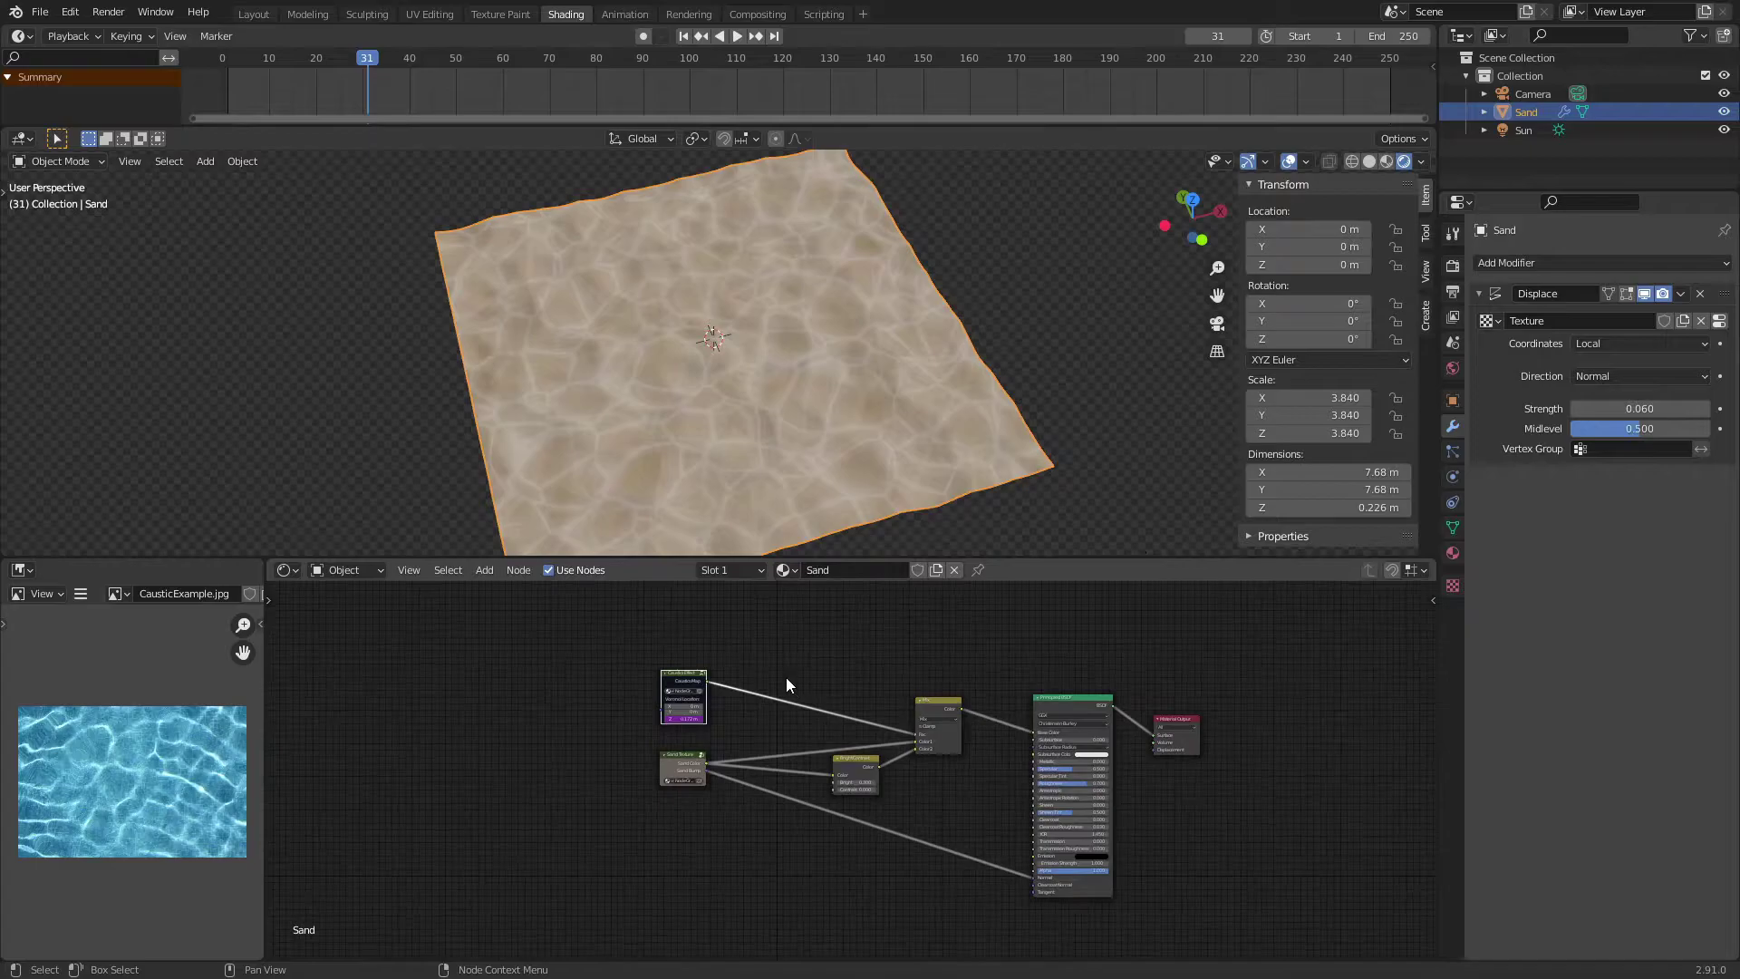
Cut the links from the Caustics Effect and Sand Texture groups to the shader and delete the Mix and Bright/Contrast nodes
ctrl+right_drag(786, 676, 834, 857)
ctrl+right_drag(989, 672, 938, 770)
drag(1006, 896, 798, 698)
key(x)
middle_drag(793, 716, 906, 740)
Move the Caustics Effect and Sand Texture groups well away from the Principled BSDF to free up working space
drag(834, 709, 367, 721)
drag(824, 790, 363, 691)
middle_drag(856, 762, 544, 708)
Add a Voronoi Texture node and connect its Distance output to the Principled BSDF's Base Color
scroll(774, 683, up, 5)
key(shift+a)
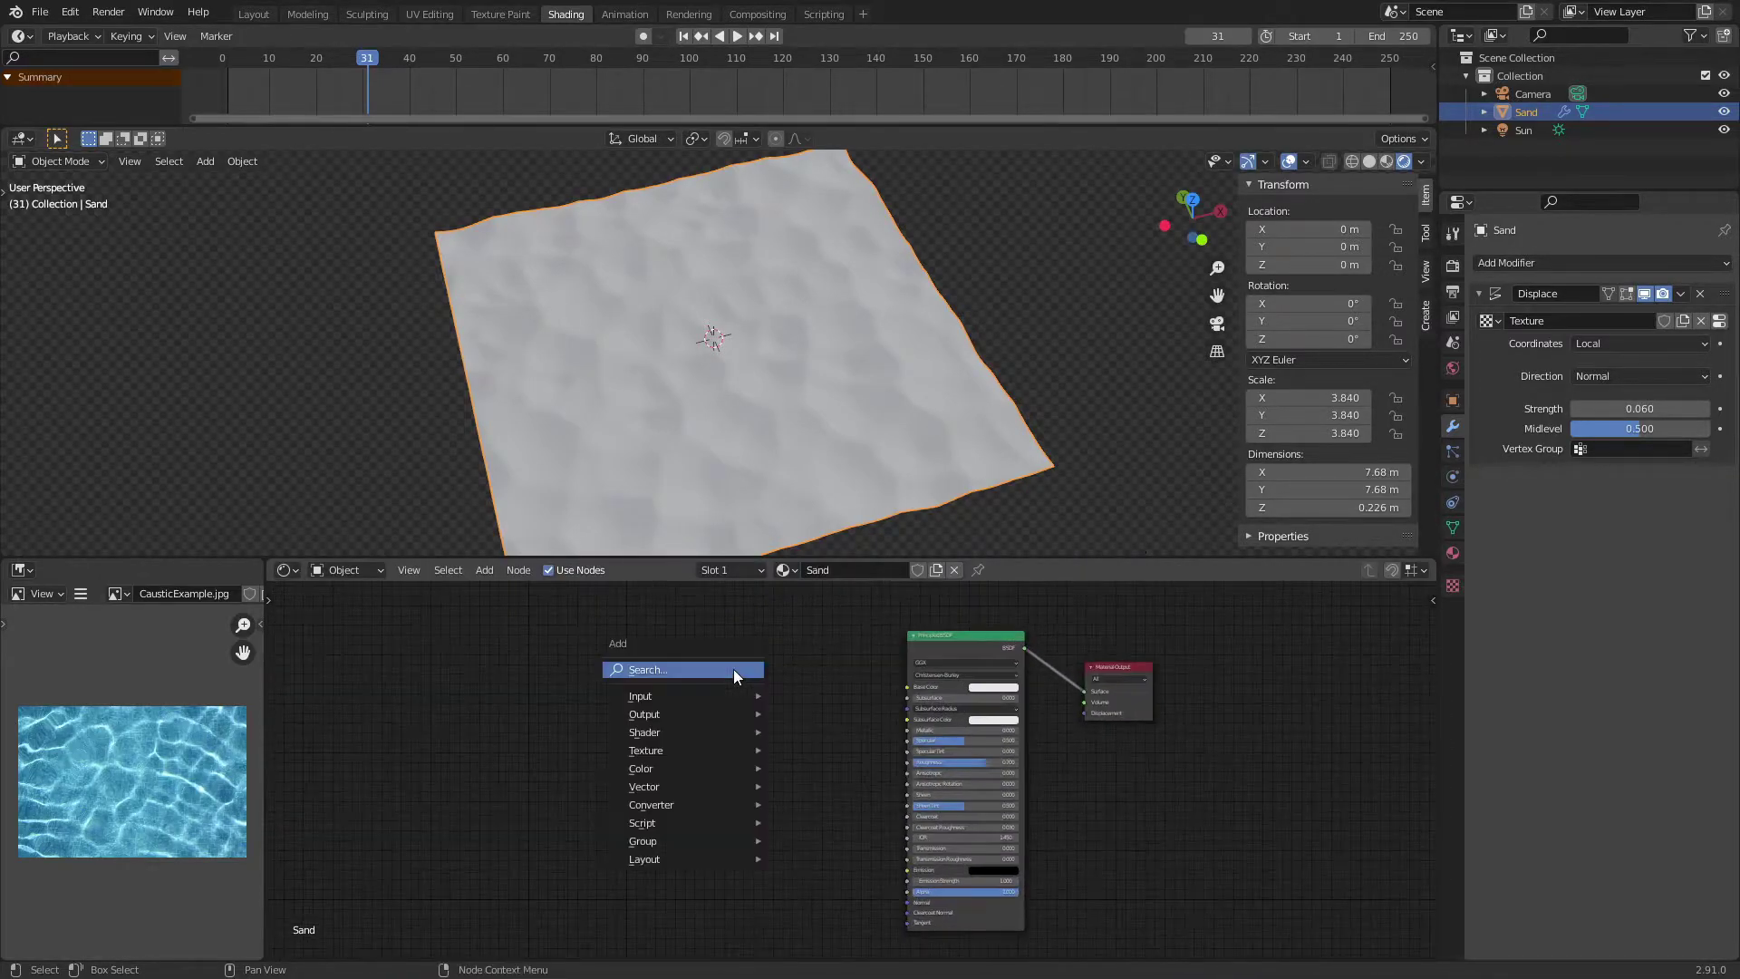
click(734, 669)
text(voro)
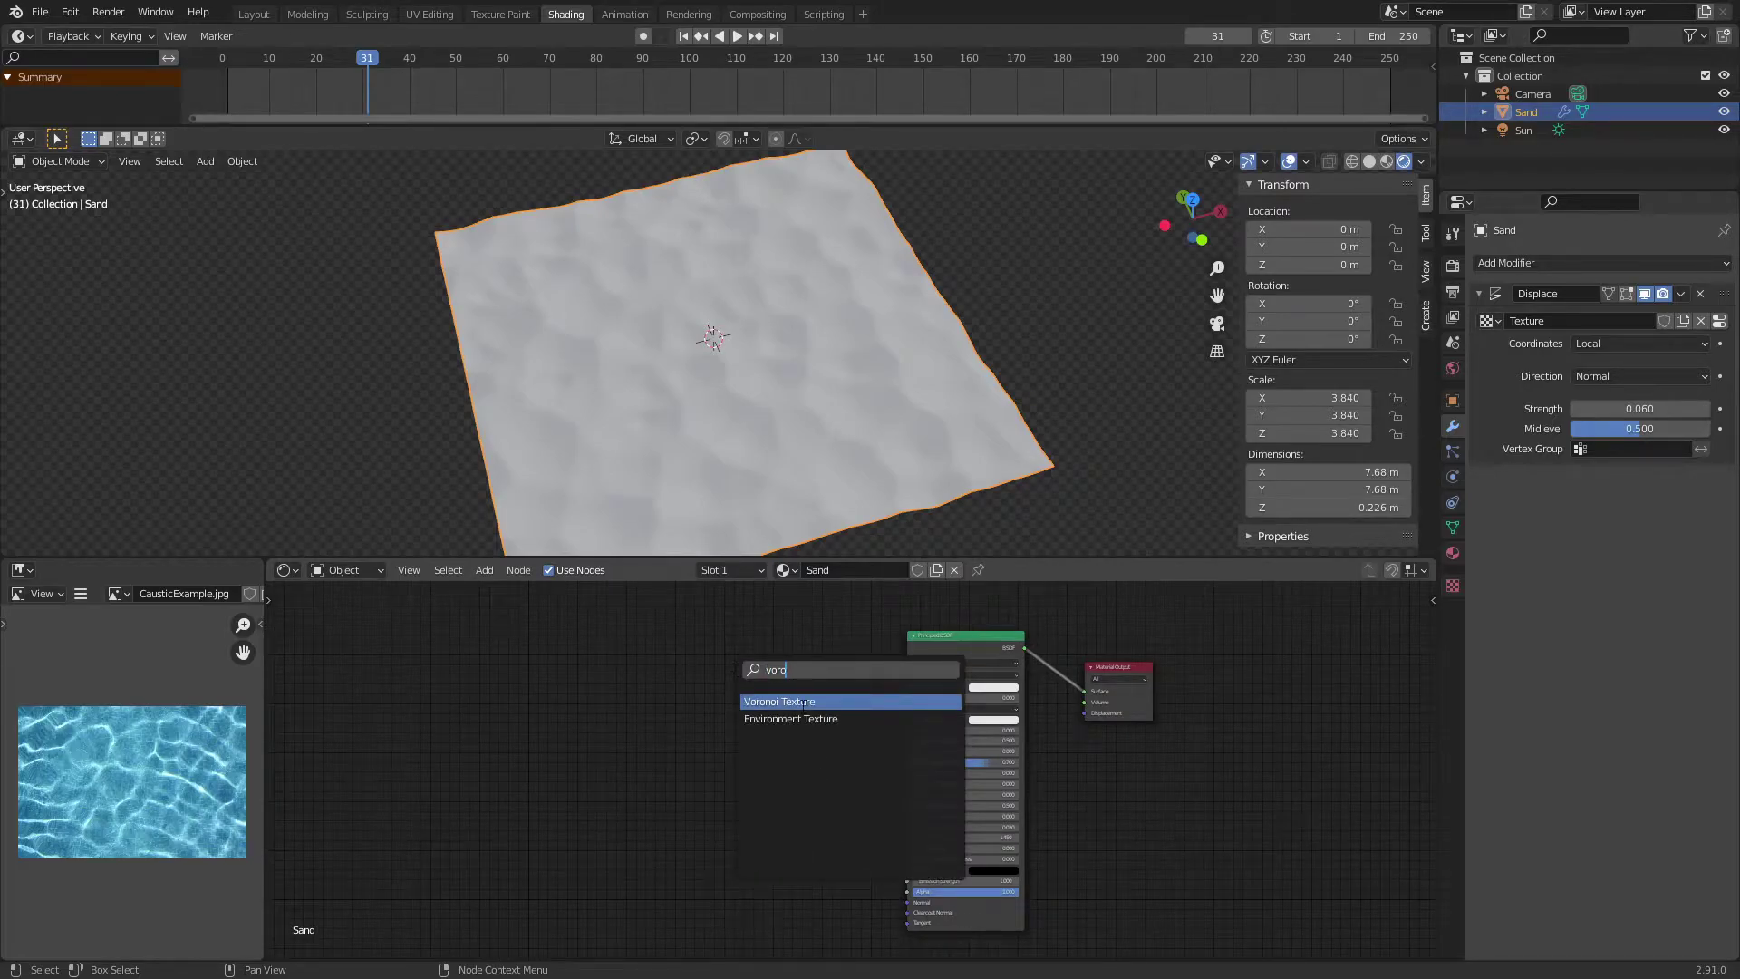
click(803, 703)
click(675, 660)
drag(679, 655, 901, 693)
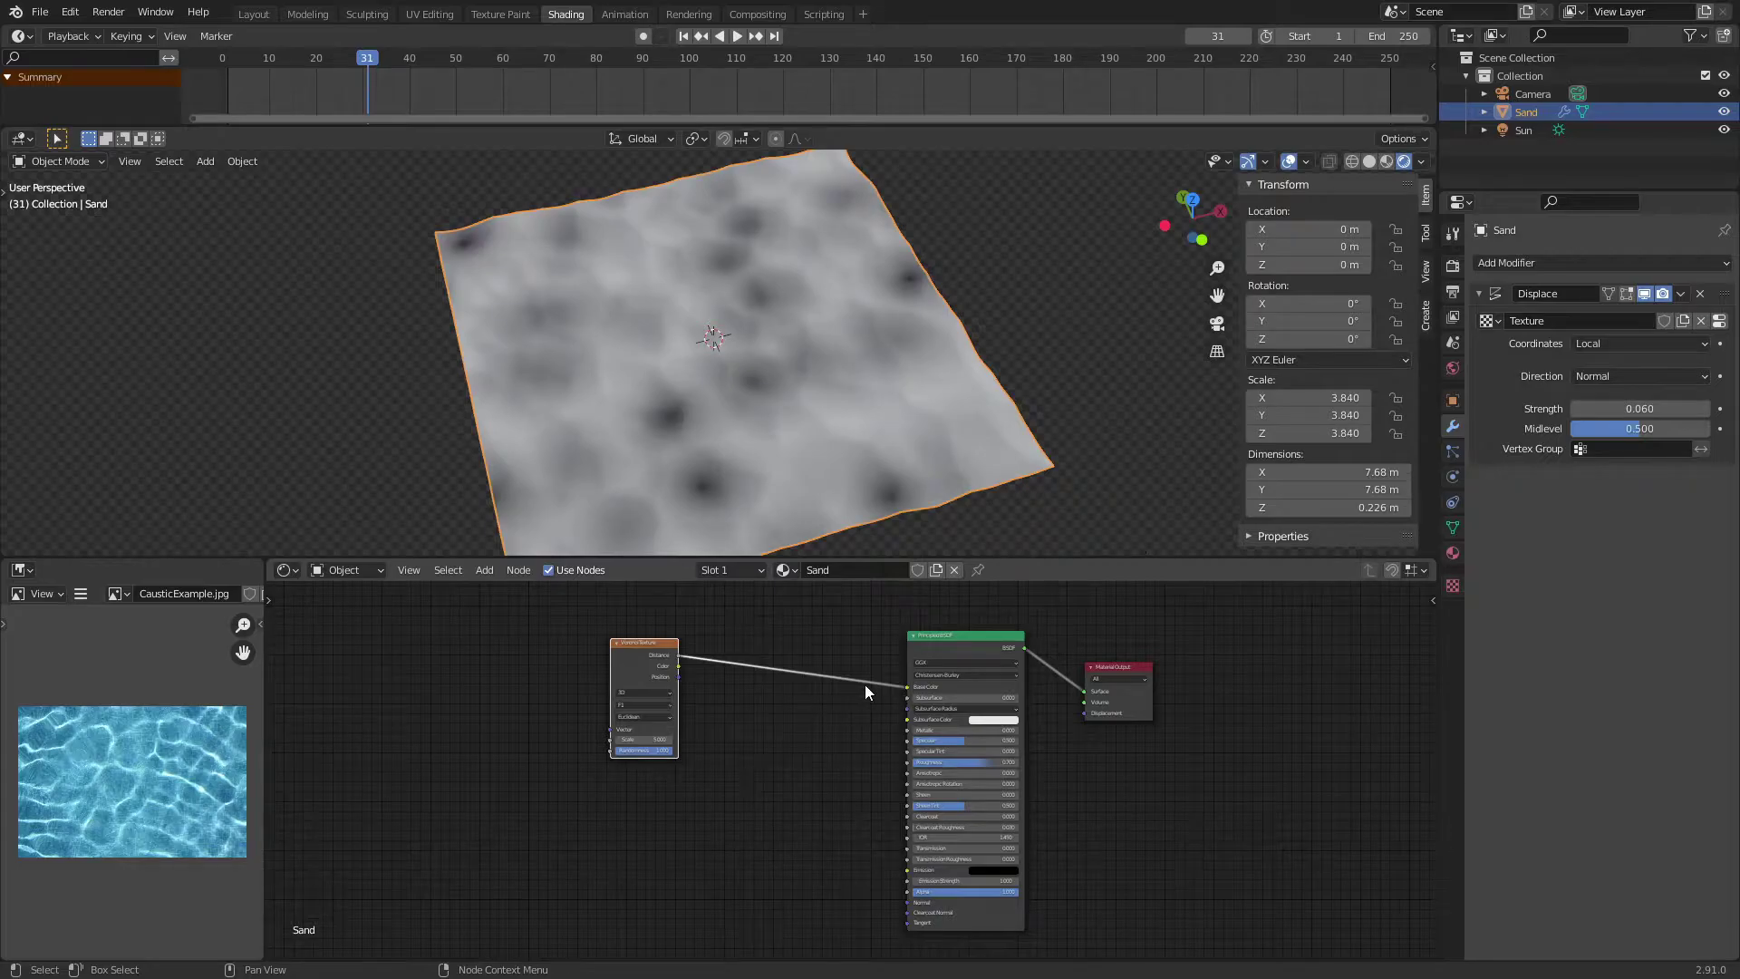
Turn off the viewport display of the sand plane's Displace modifier
click(1645, 293)
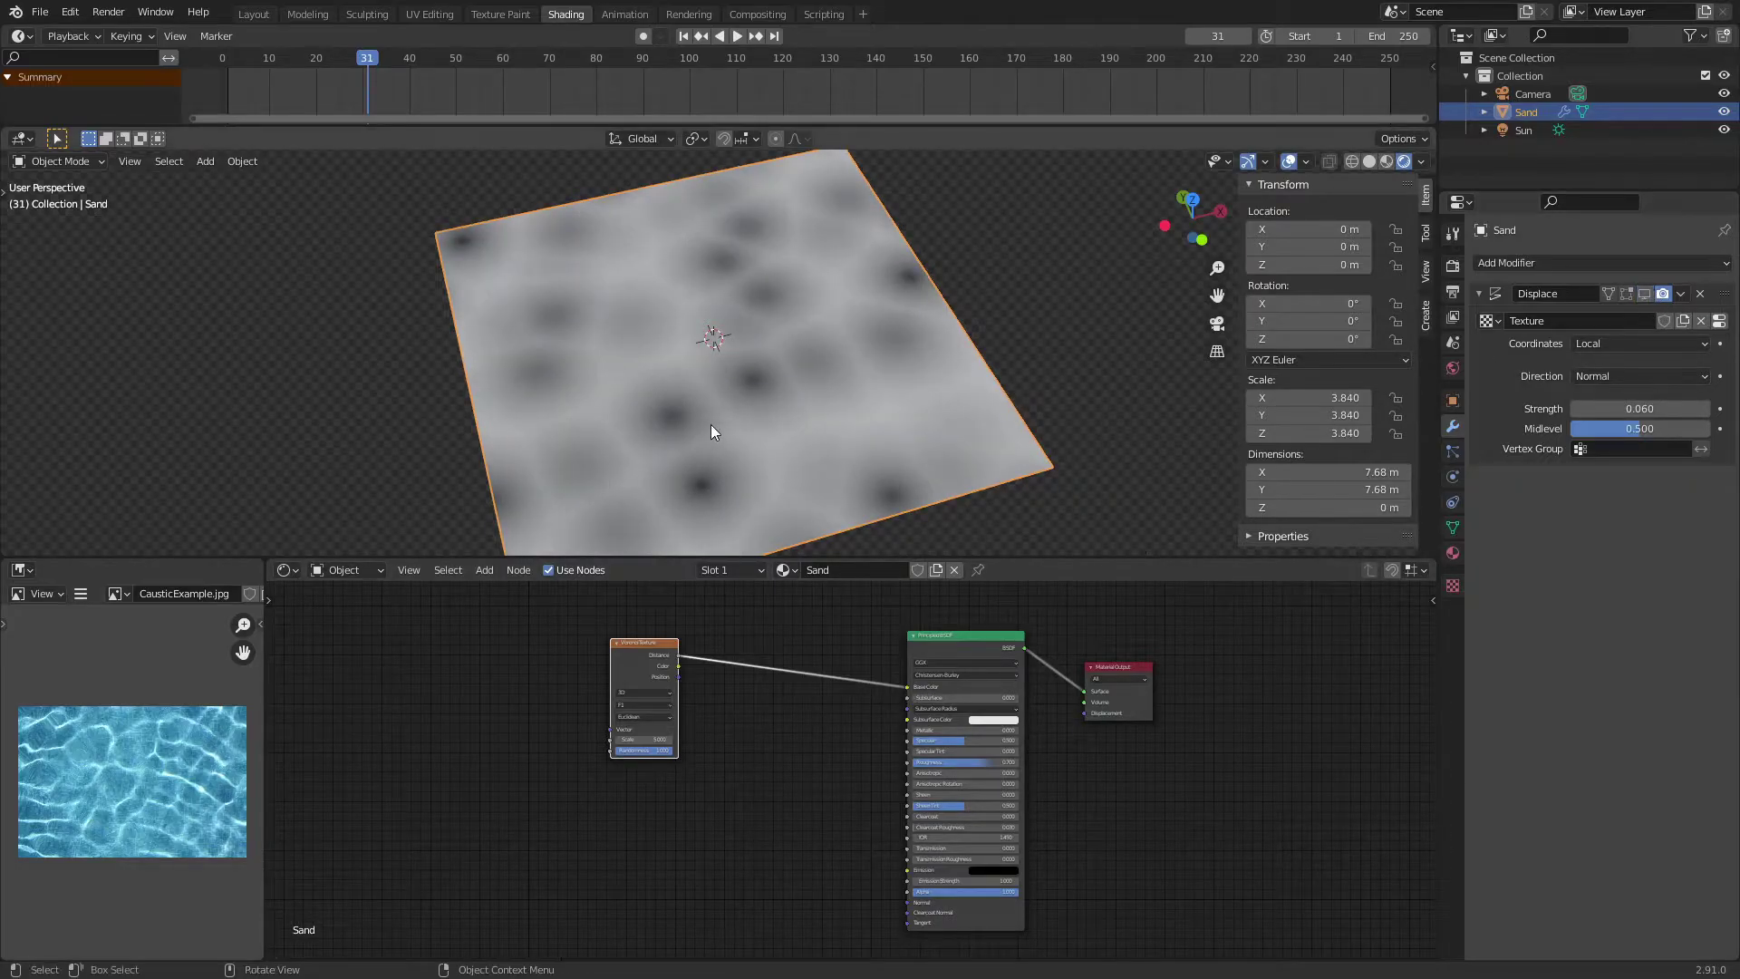
middle_drag(711, 433, 842, 309)
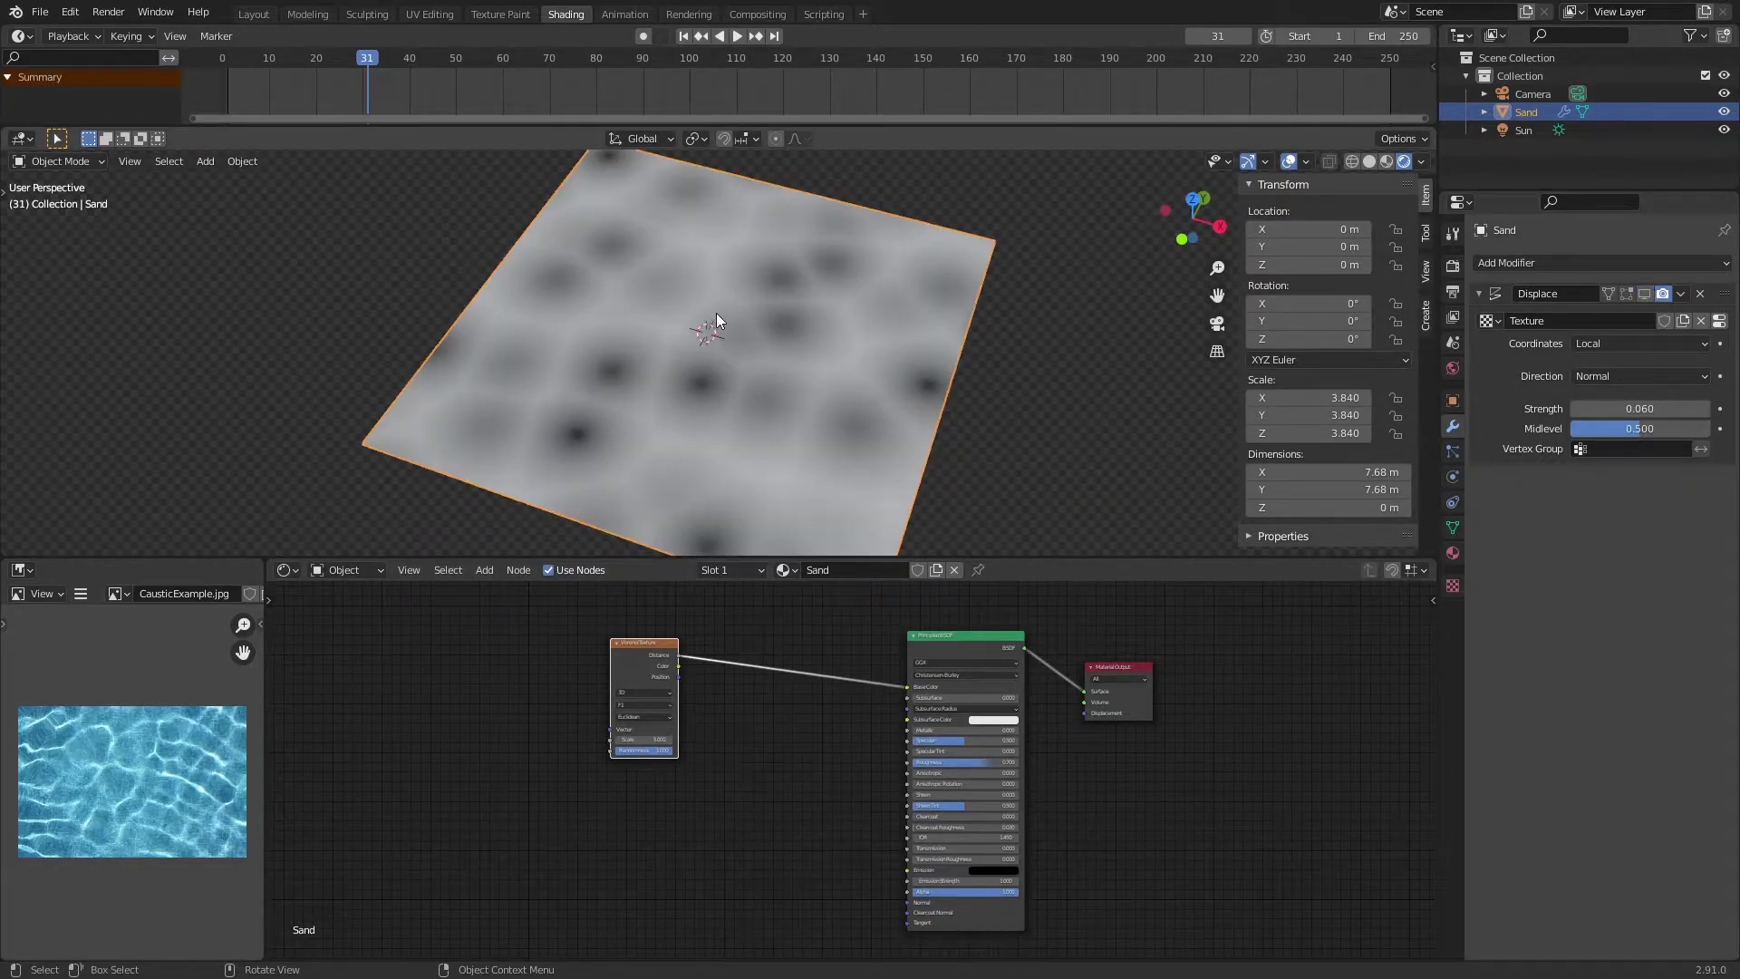
scroll(644, 715, up, 5)
Set the Voronoi Texture's feature output to Distance To Edge and move the node farther from the Principled BSDF
middle_drag(730, 735, 955, 824)
scroll(955, 825, up, 4)
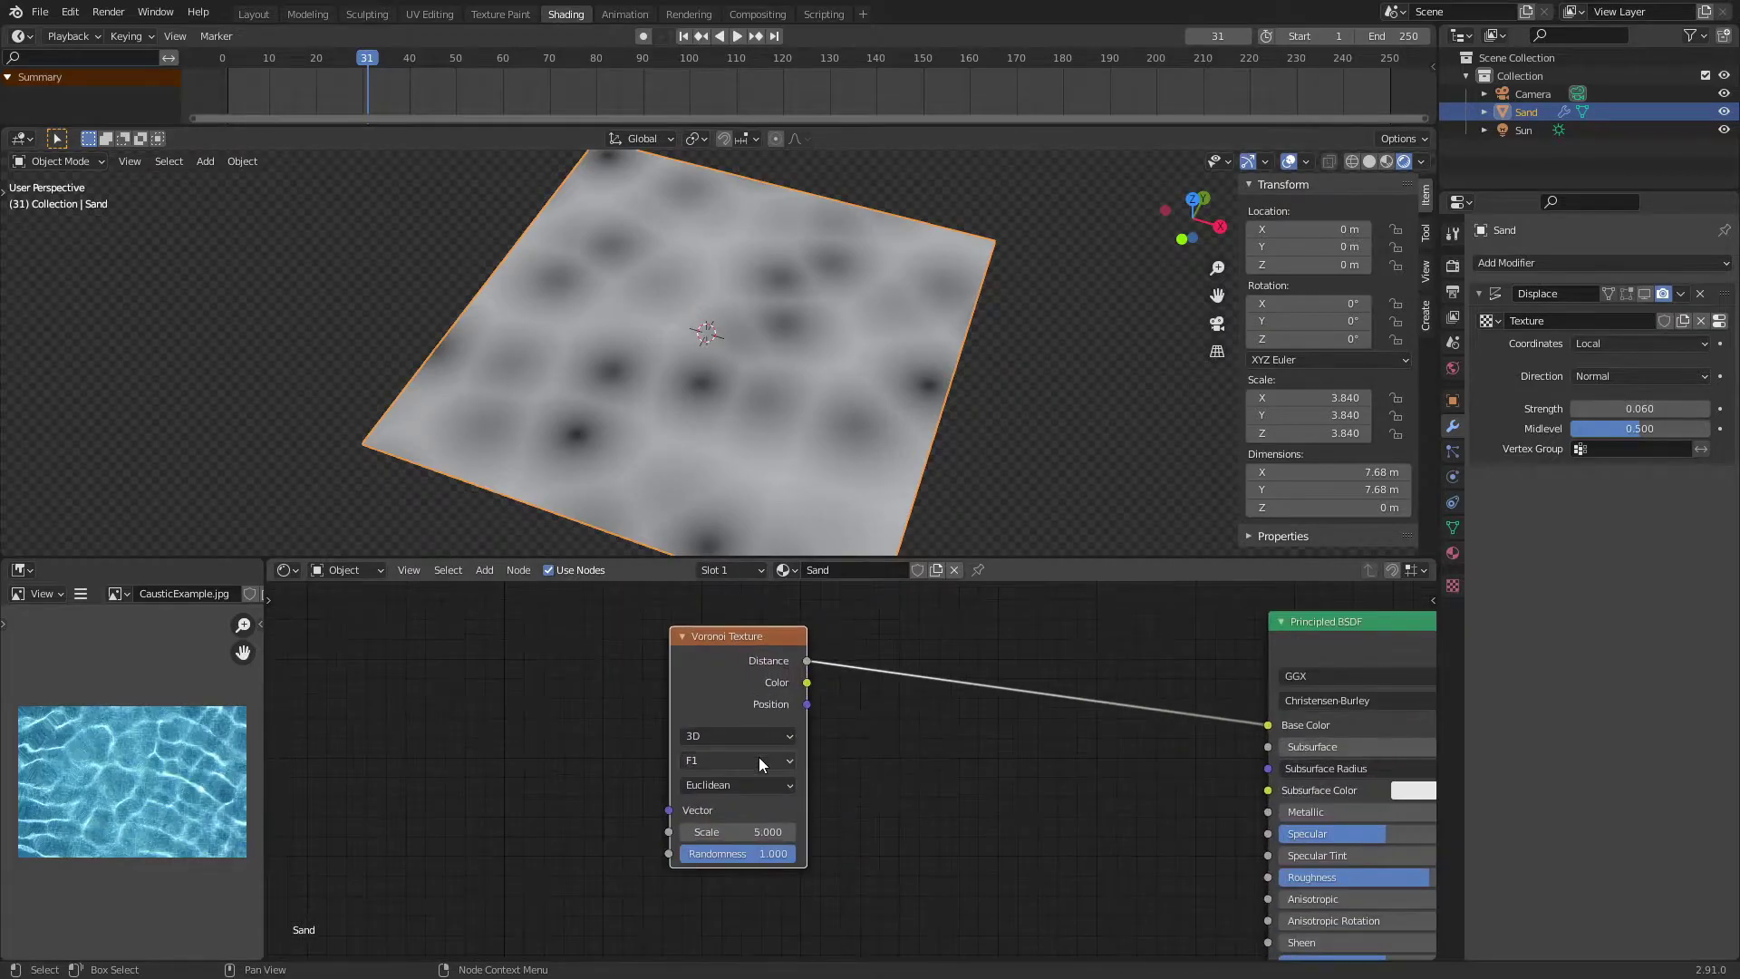
click(759, 762)
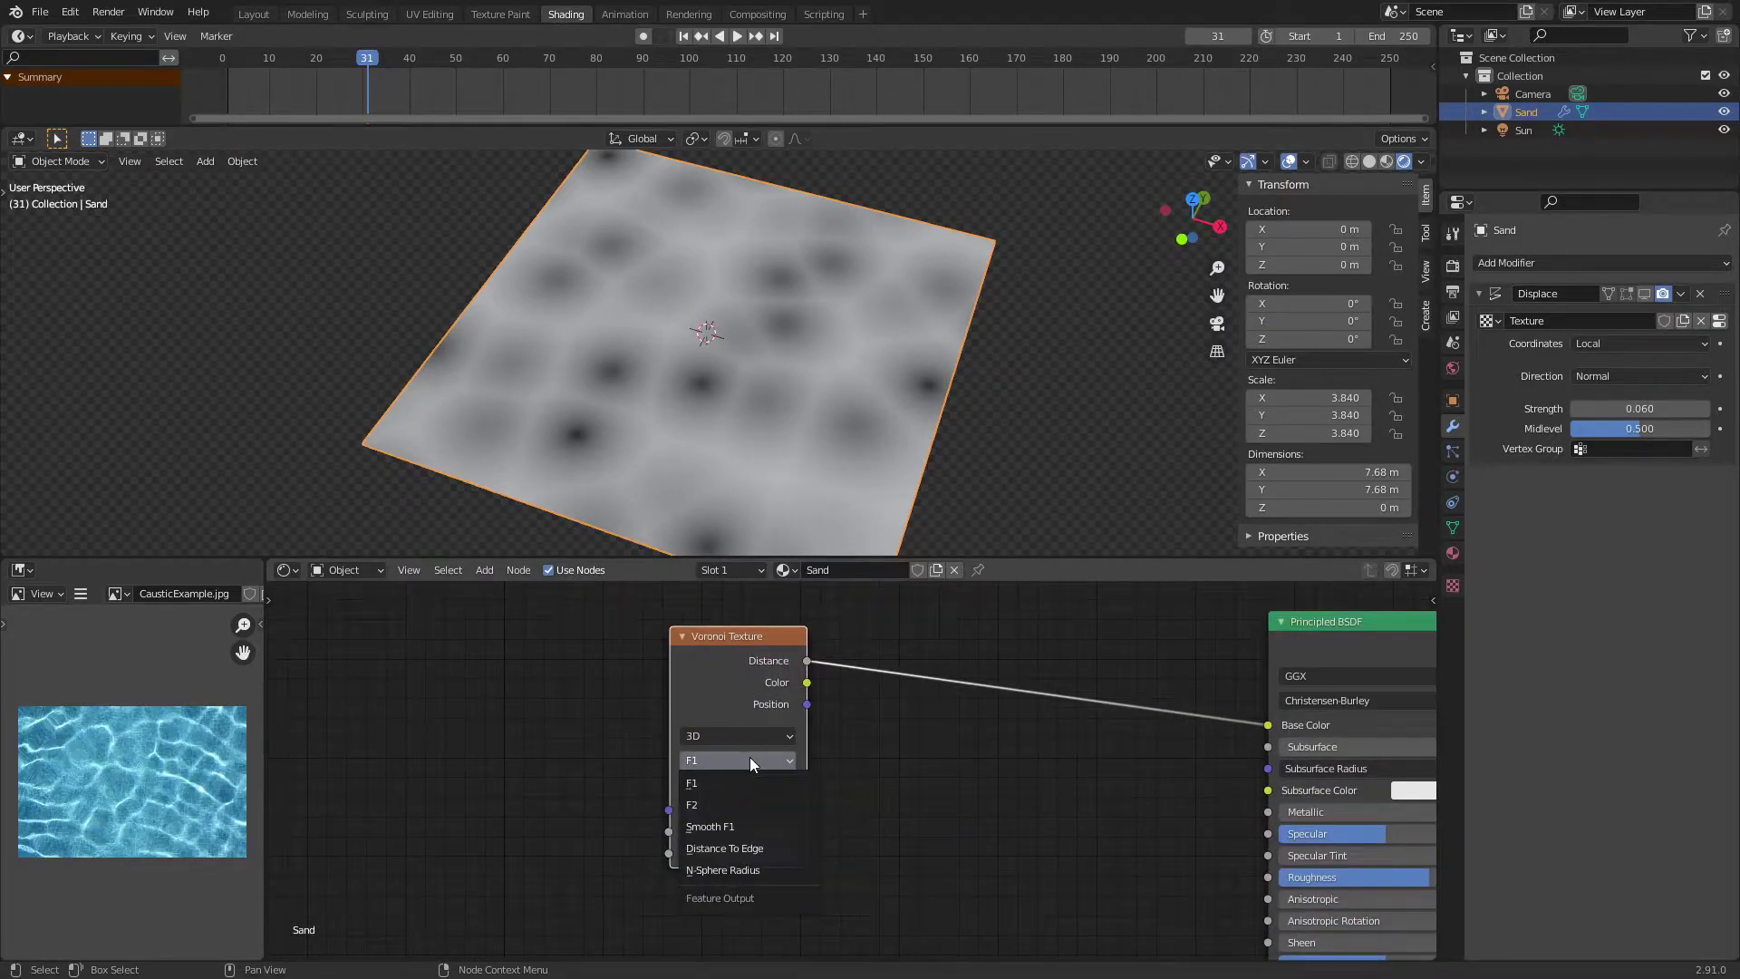
click(732, 852)
drag(763, 659, 564, 683)
Insert an RGB Curves node on the link between the Voronoi Texture and the Principled BSDF's Base Color
scroll(684, 392, down, 1)
scroll(685, 392, down, 2)
key(shift+a)
click(766, 601)
text(colo)
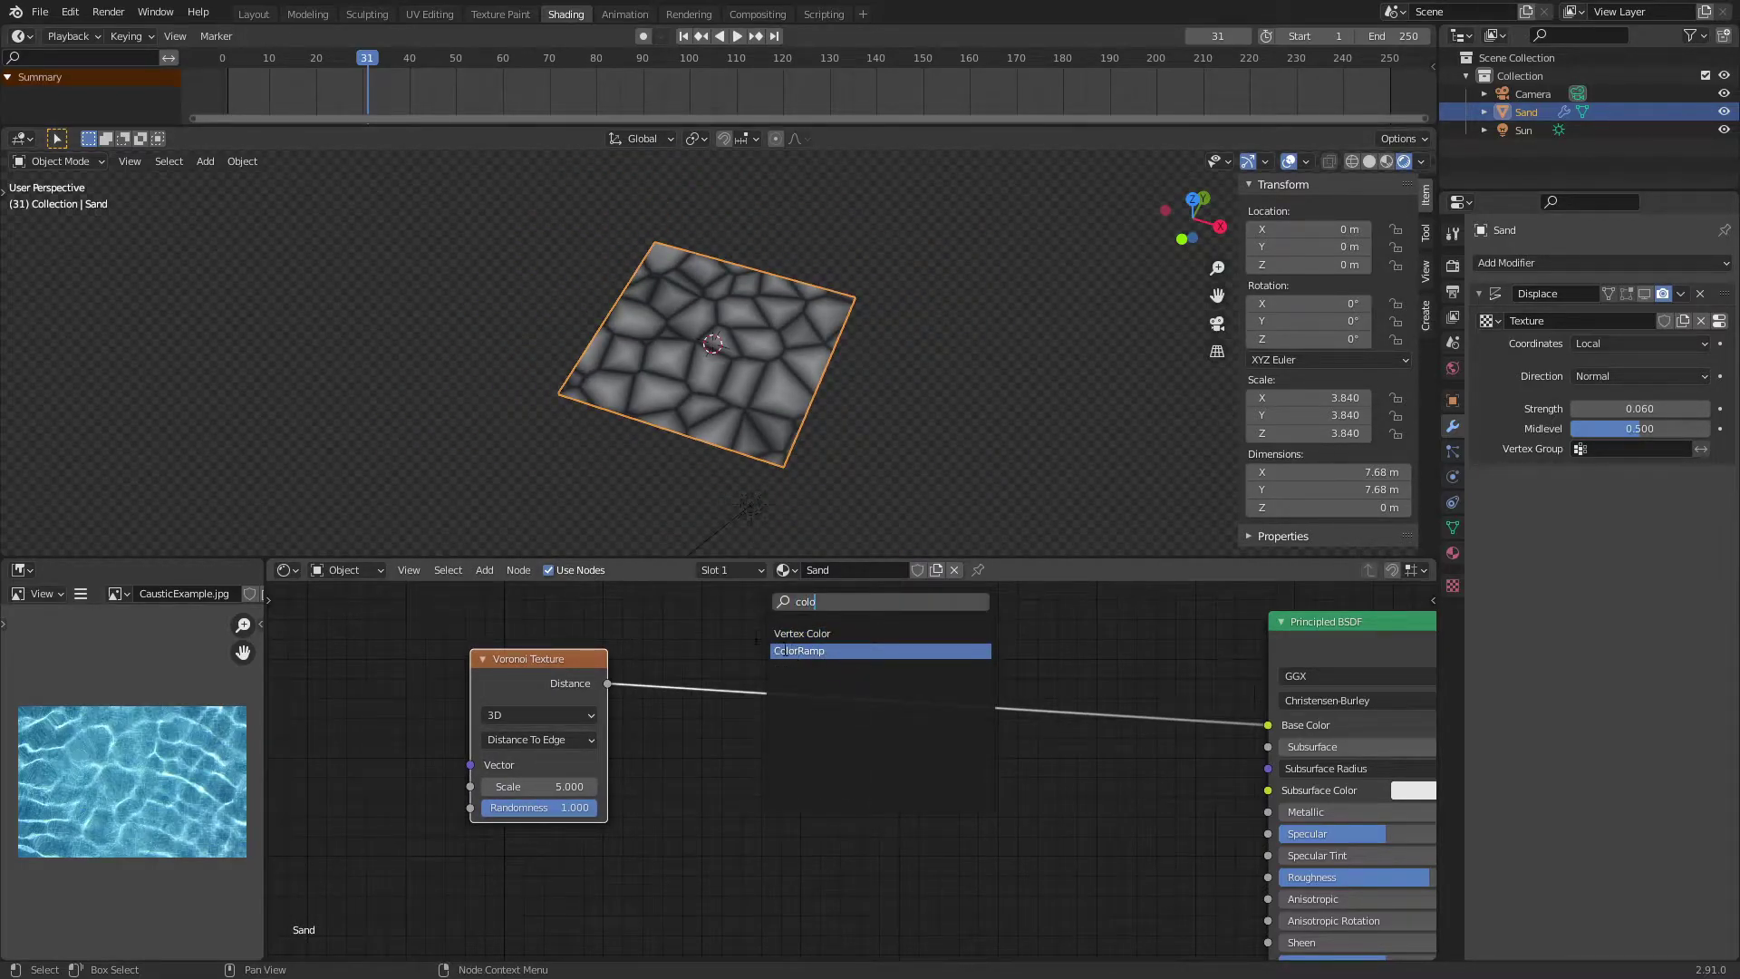
key(BackSpace)
key(BackSpace)
key(BackSpace)
key(BackSpace)
text(rgb)
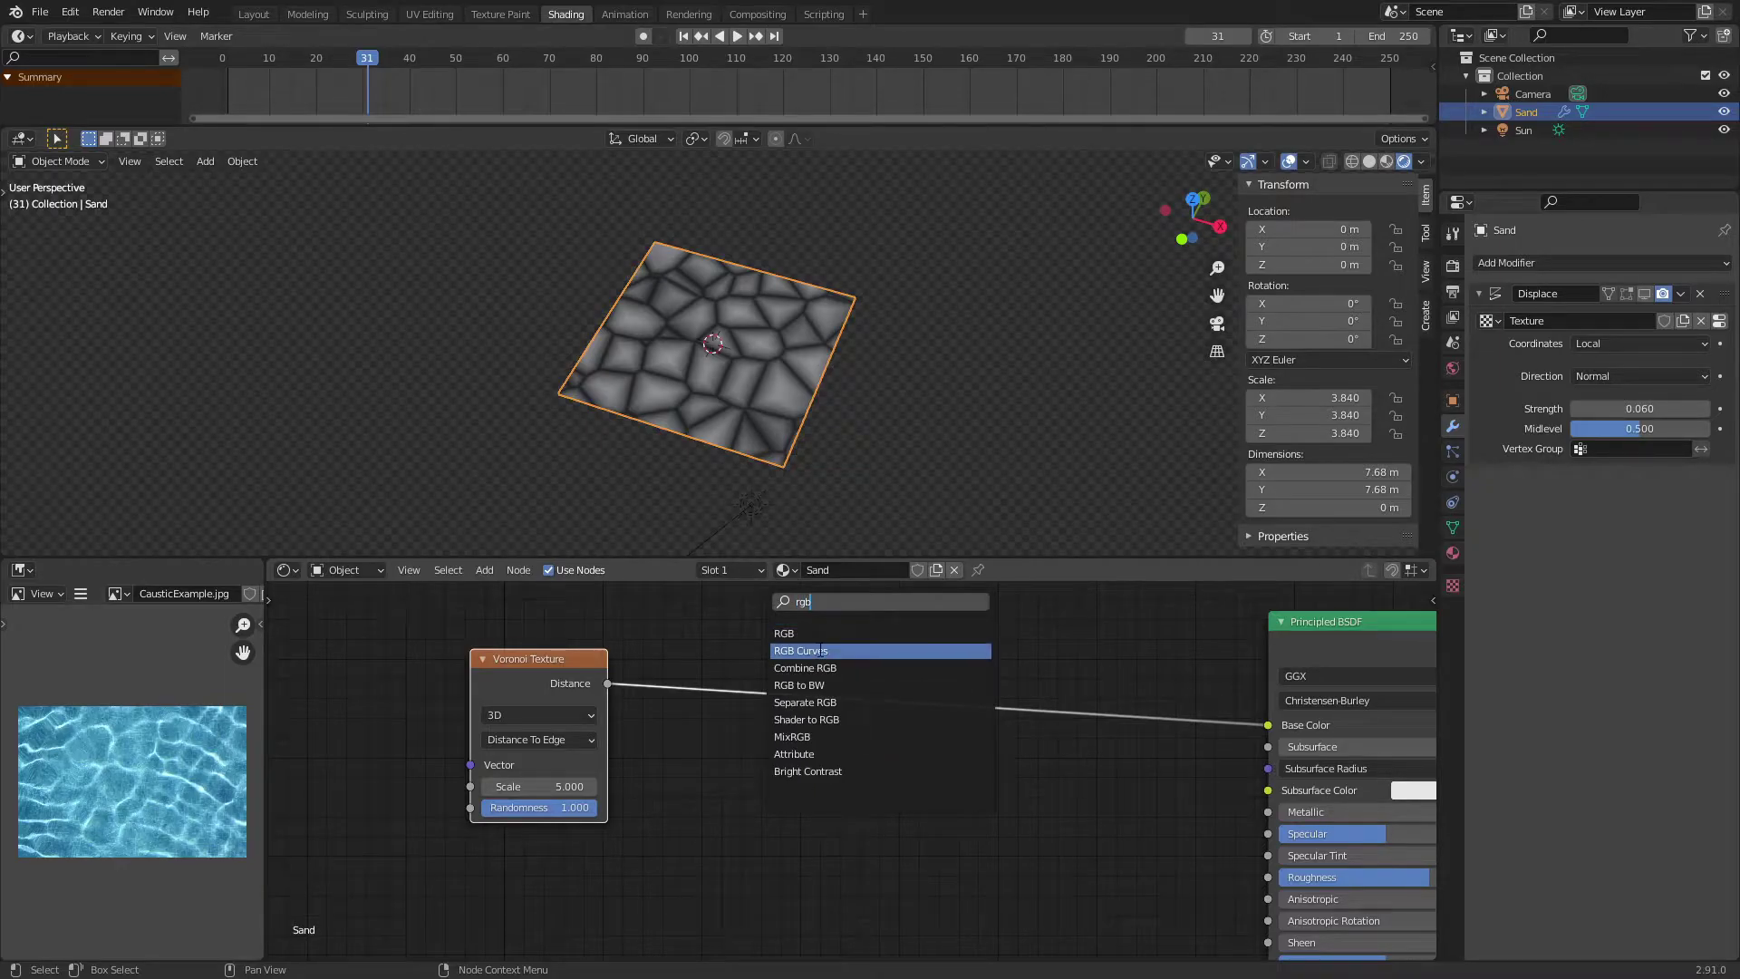
click(802, 650)
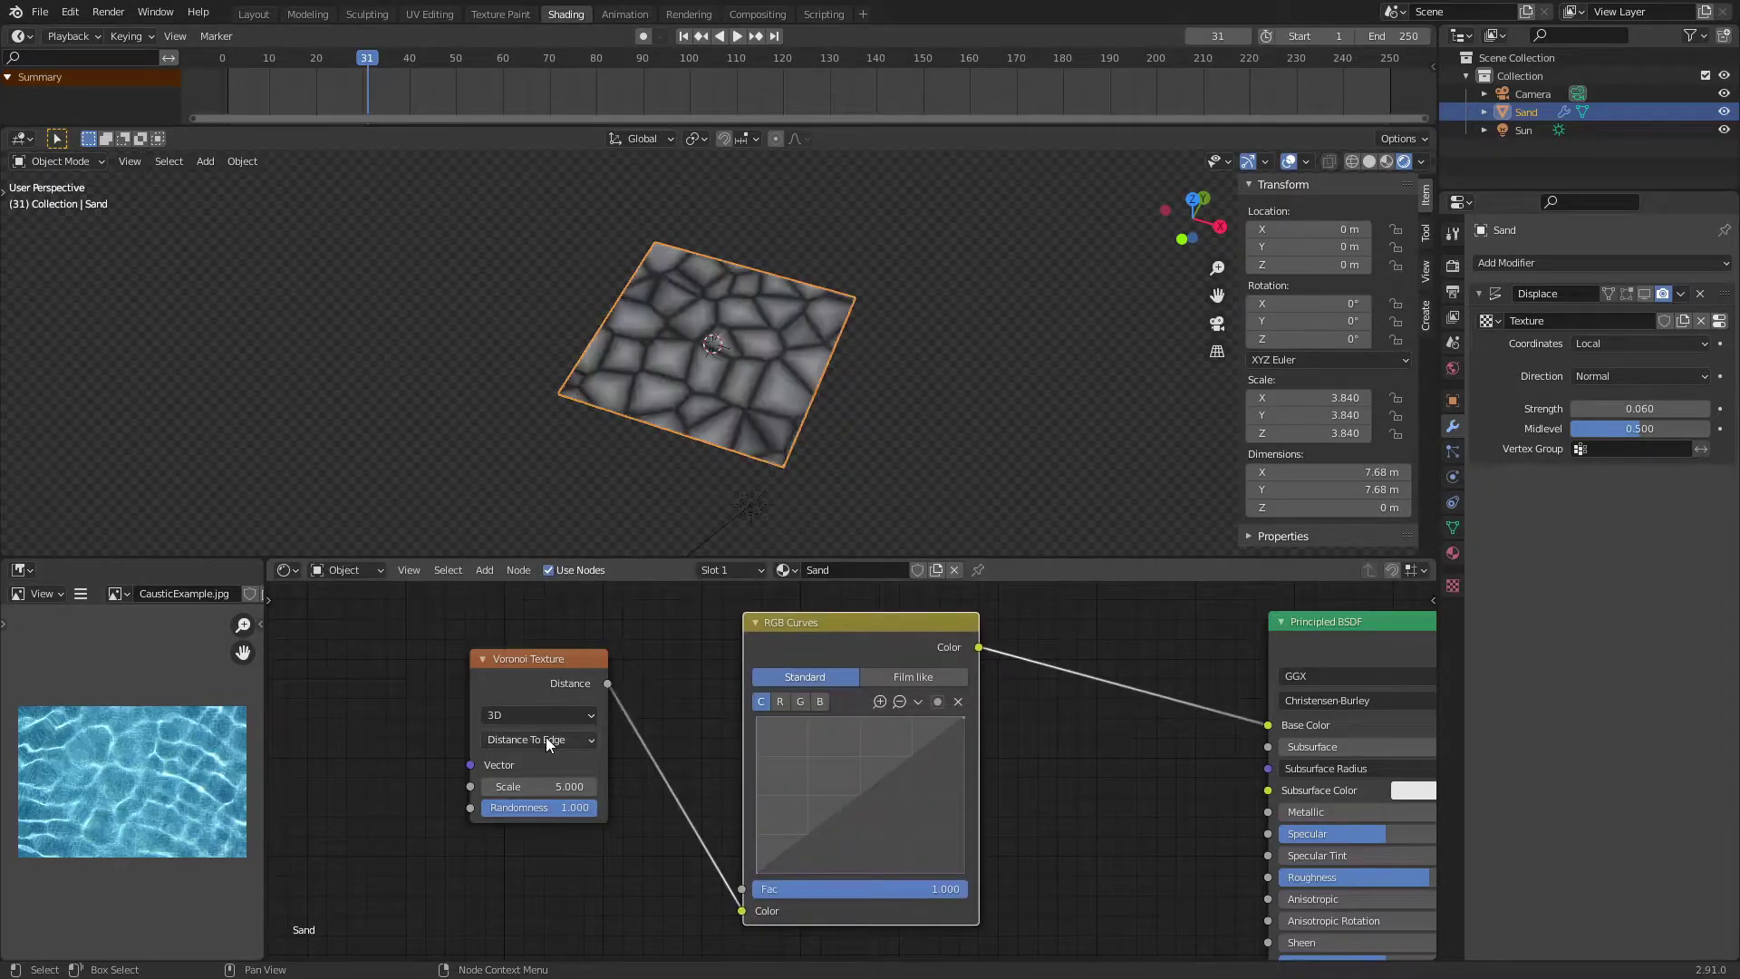
Shape the RGB curve with points at about (0.22, 0.64) and (0.64, 0.78), and its upper end at about (0.85, 1.00)
drag(831, 815, 881, 754)
click(963, 717)
drag(964, 717, 932, 717)
scroll(664, 399, up, 5)
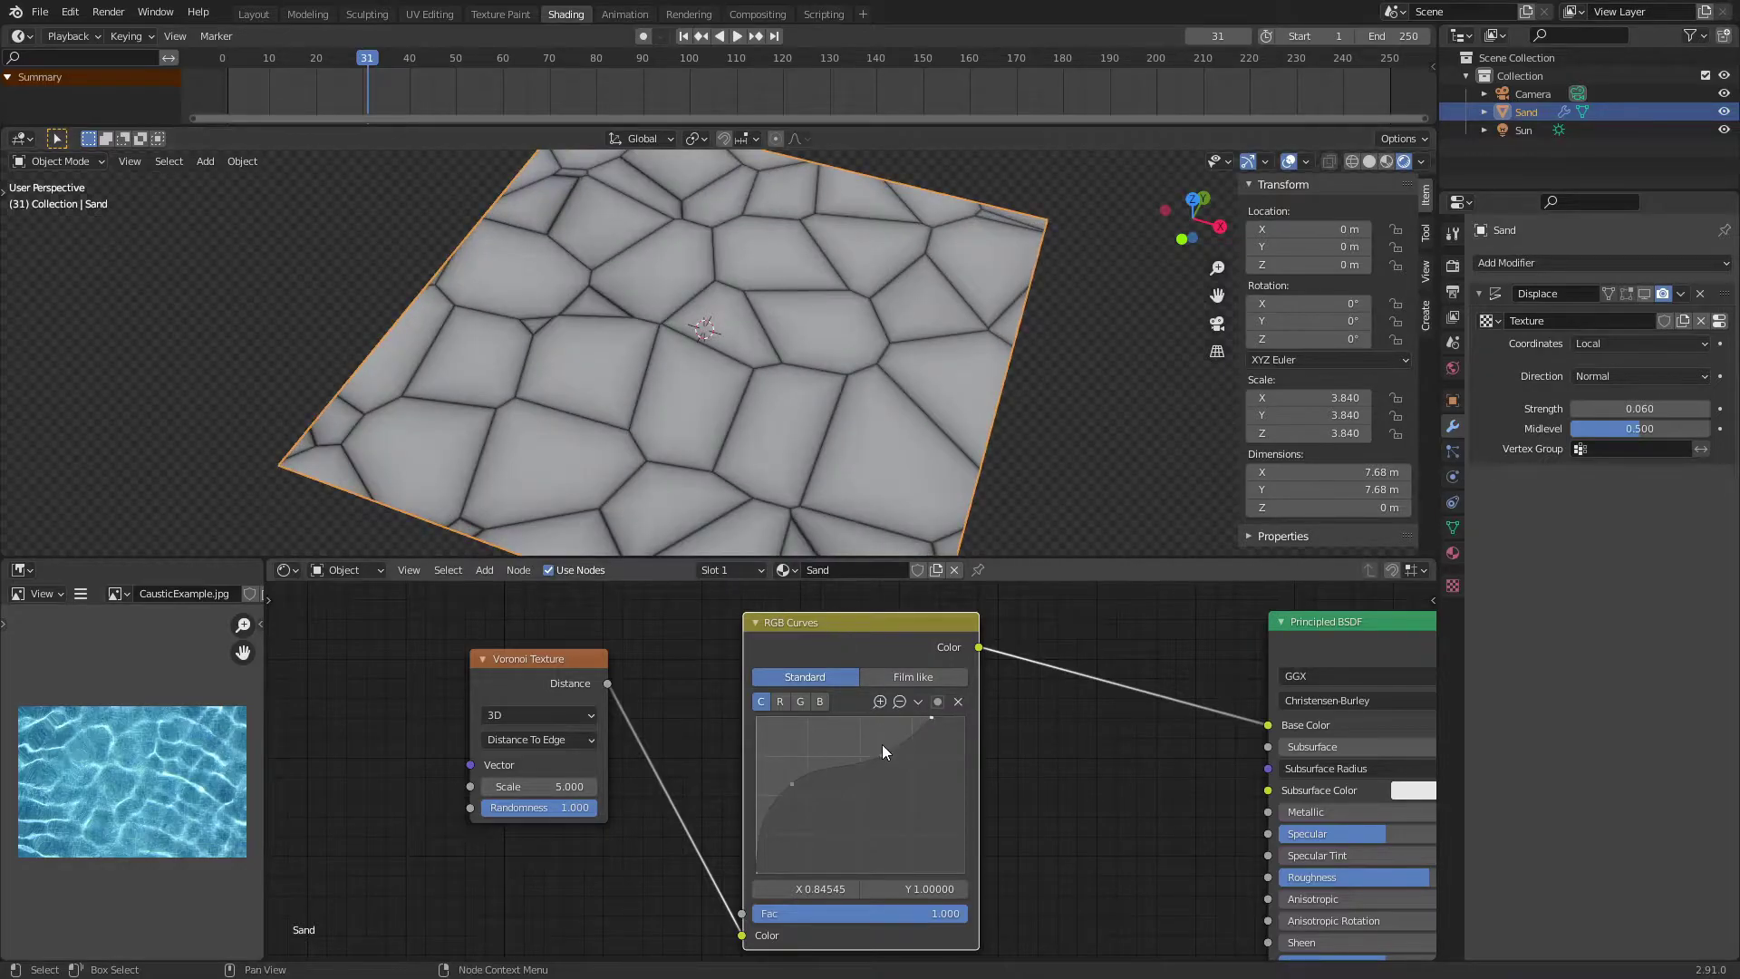
drag(792, 783, 890, 752)
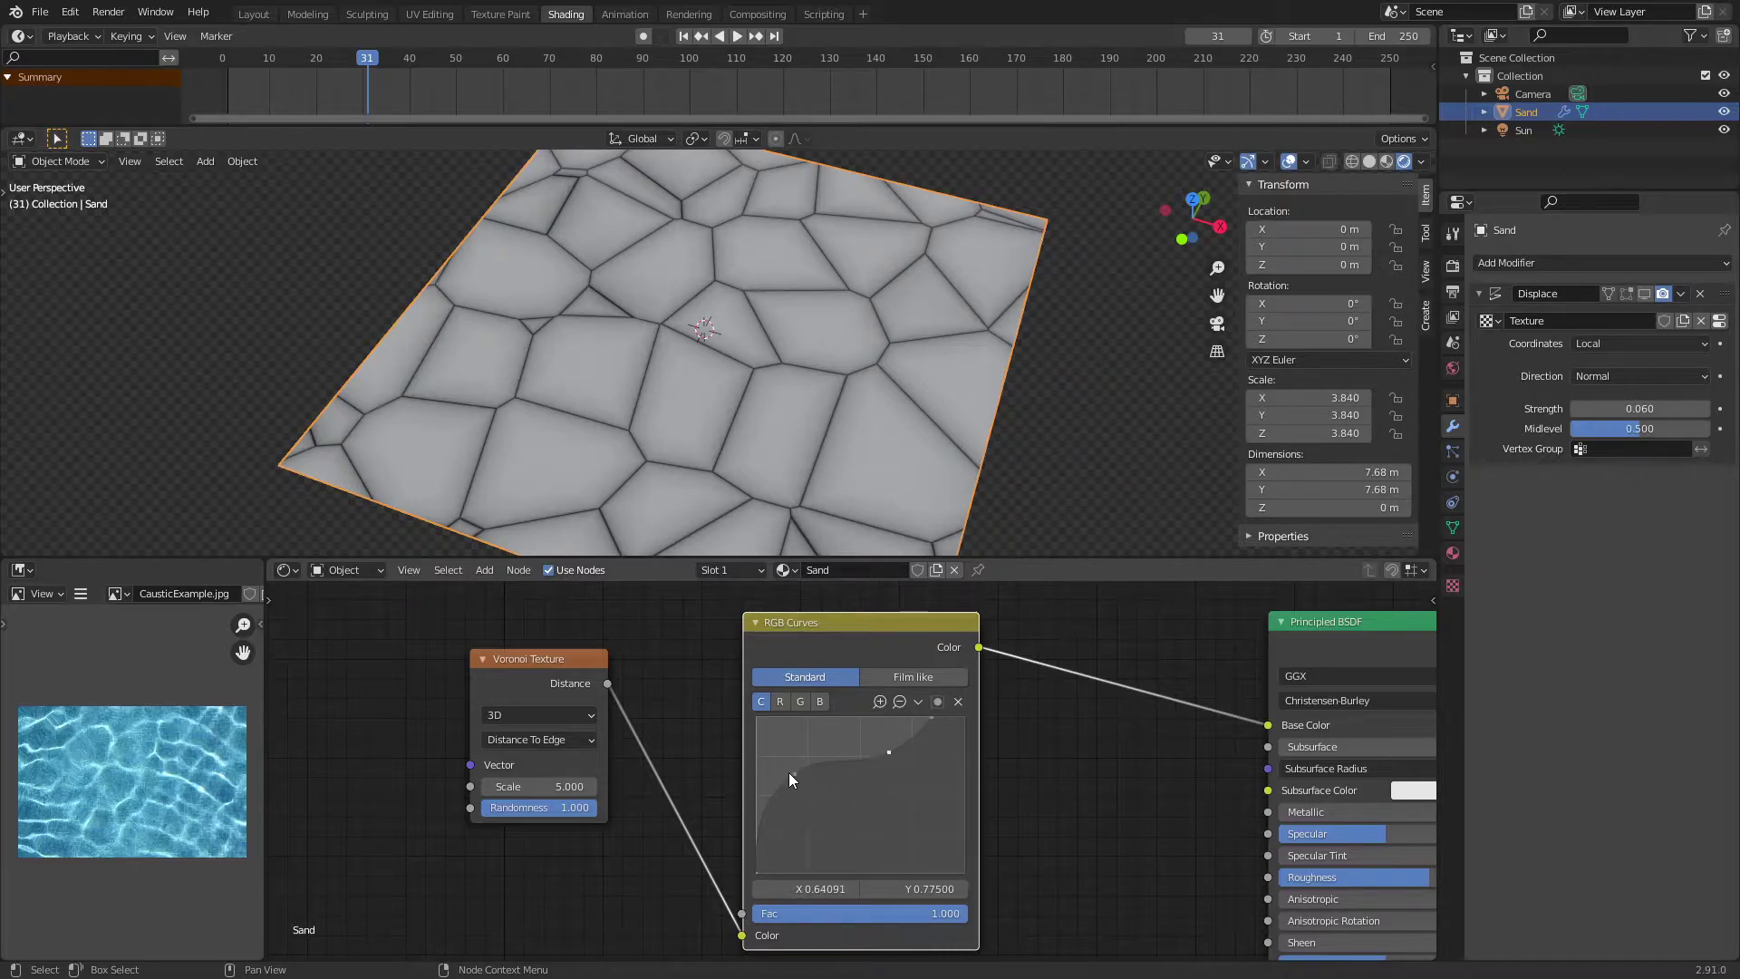
drag(790, 773, 802, 773)
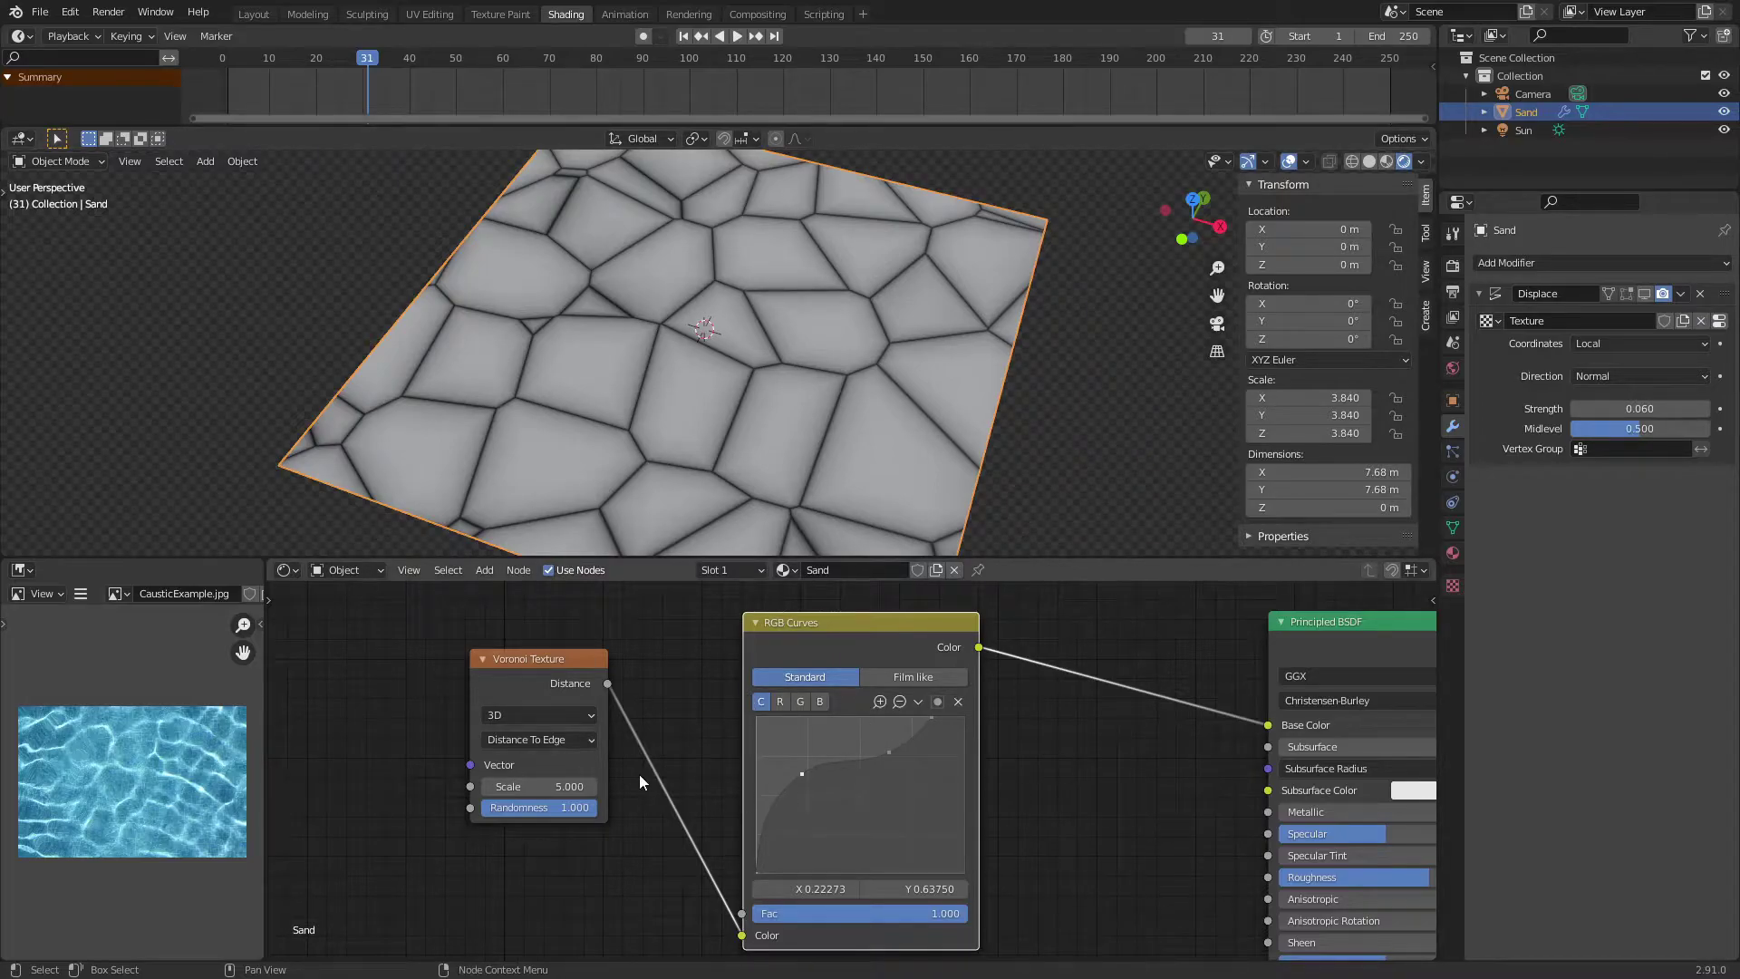
Move the Voronoi Texture and RGB Curves nodes farther from the Principled BSDF
scroll(646, 776, down, 2)
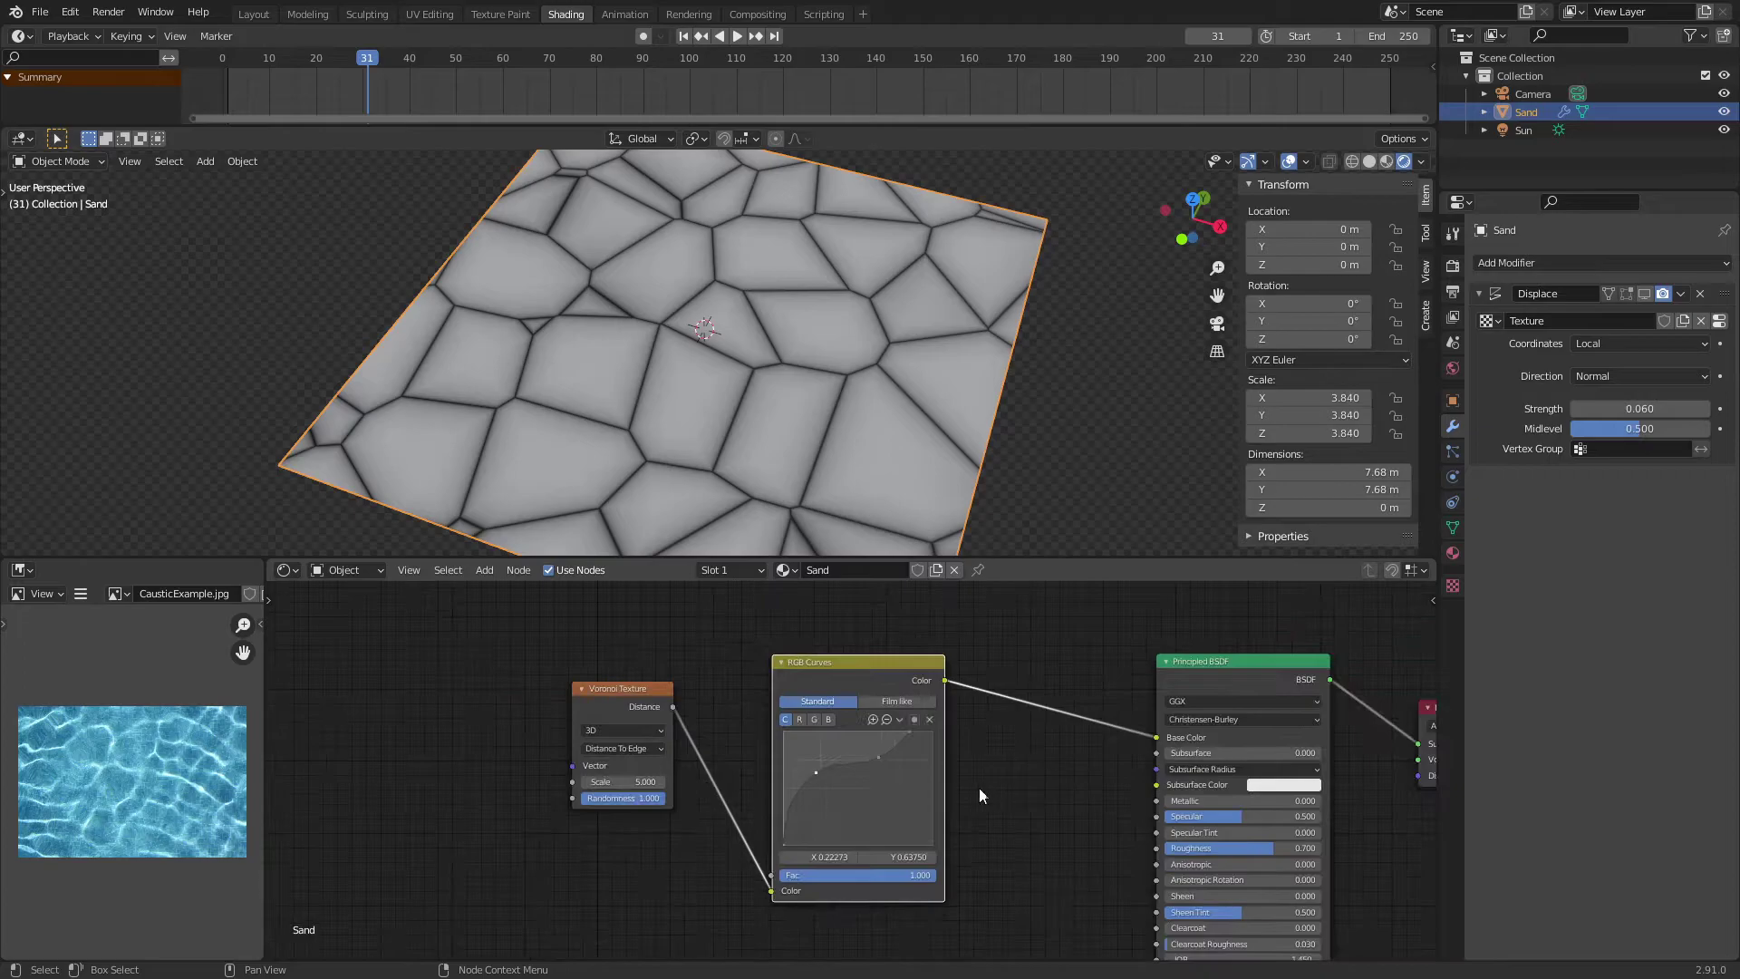
drag(645, 714, 419, 726)
drag(866, 687, 707, 641)
middle_drag(628, 729, 704, 726)
scroll(679, 716, down, 1)
scroll(752, 387, down, 2)
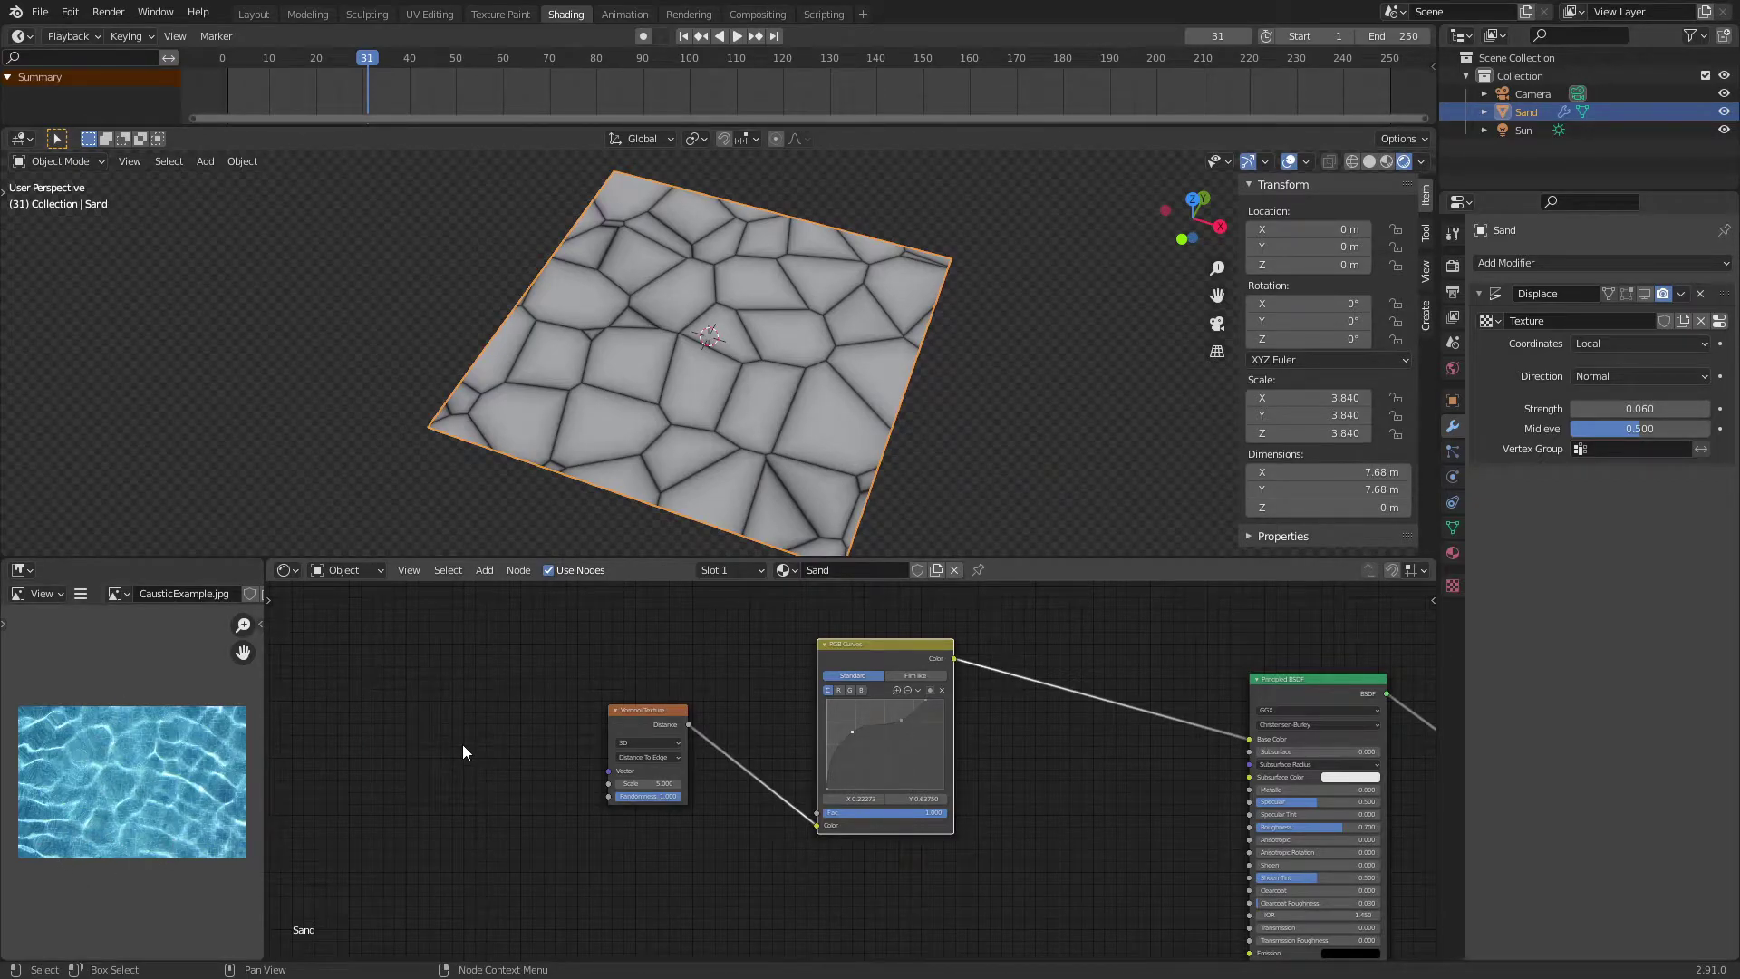
Add Texture Coordinate and Mapping nodes feeding the Voronoi Texture's Vector input
middle_drag(463, 746, 783, 777)
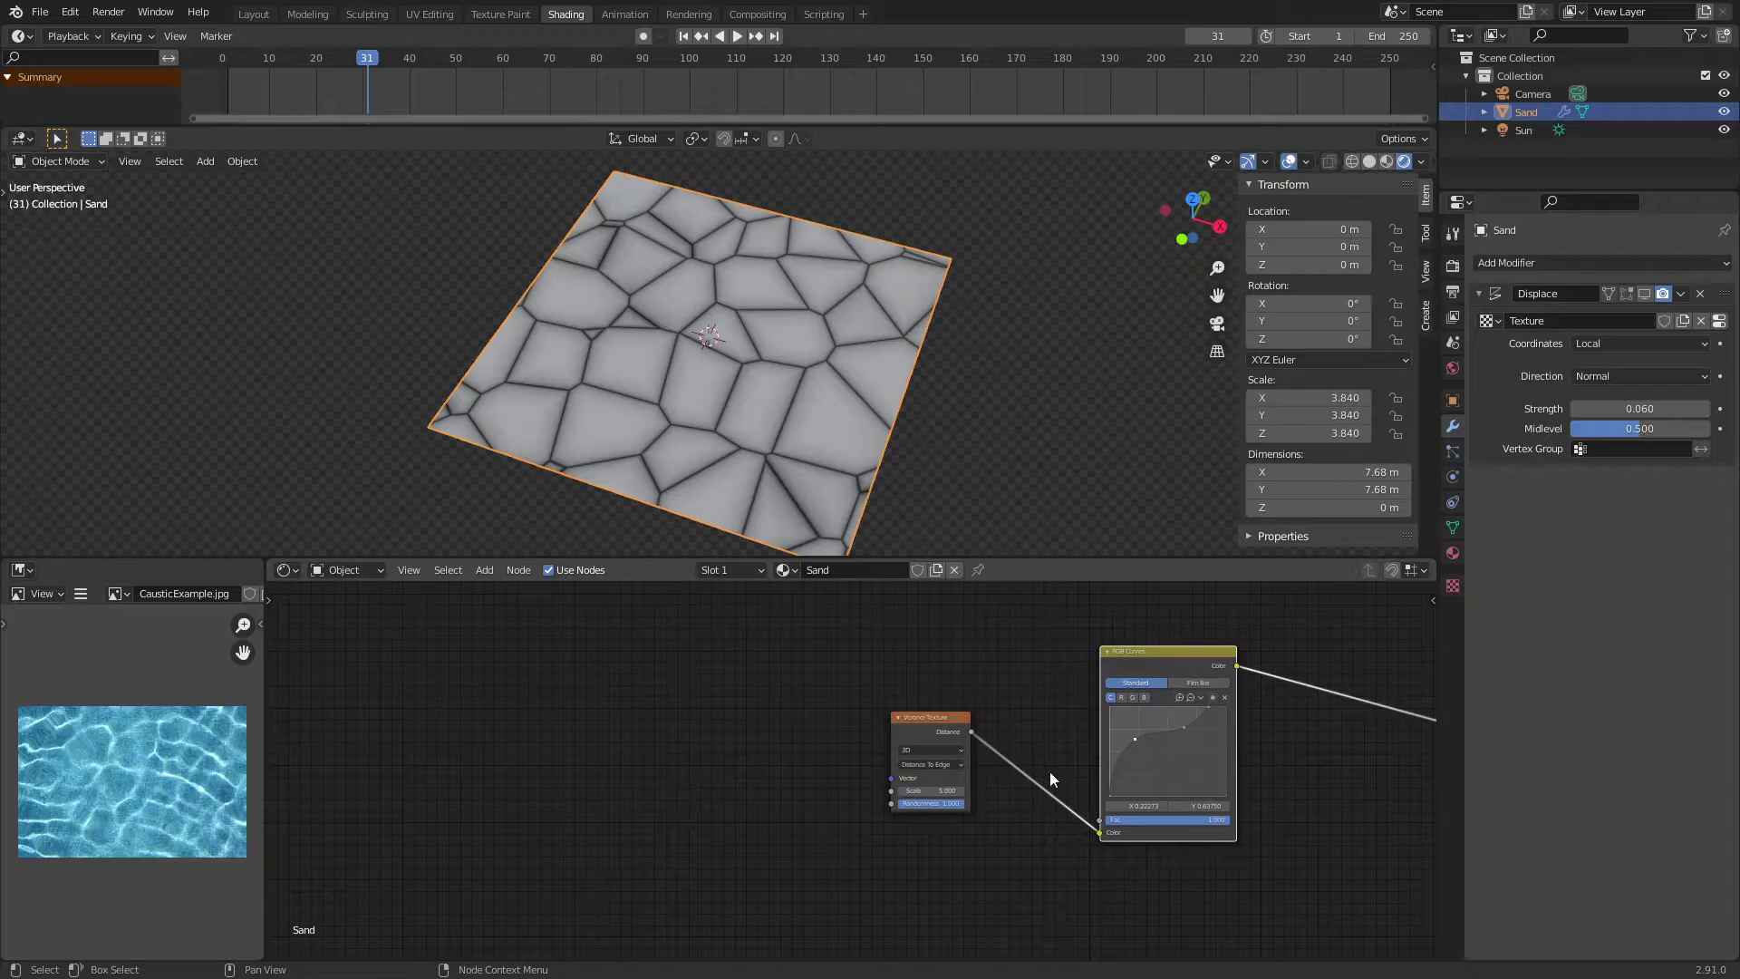
click(923, 732)
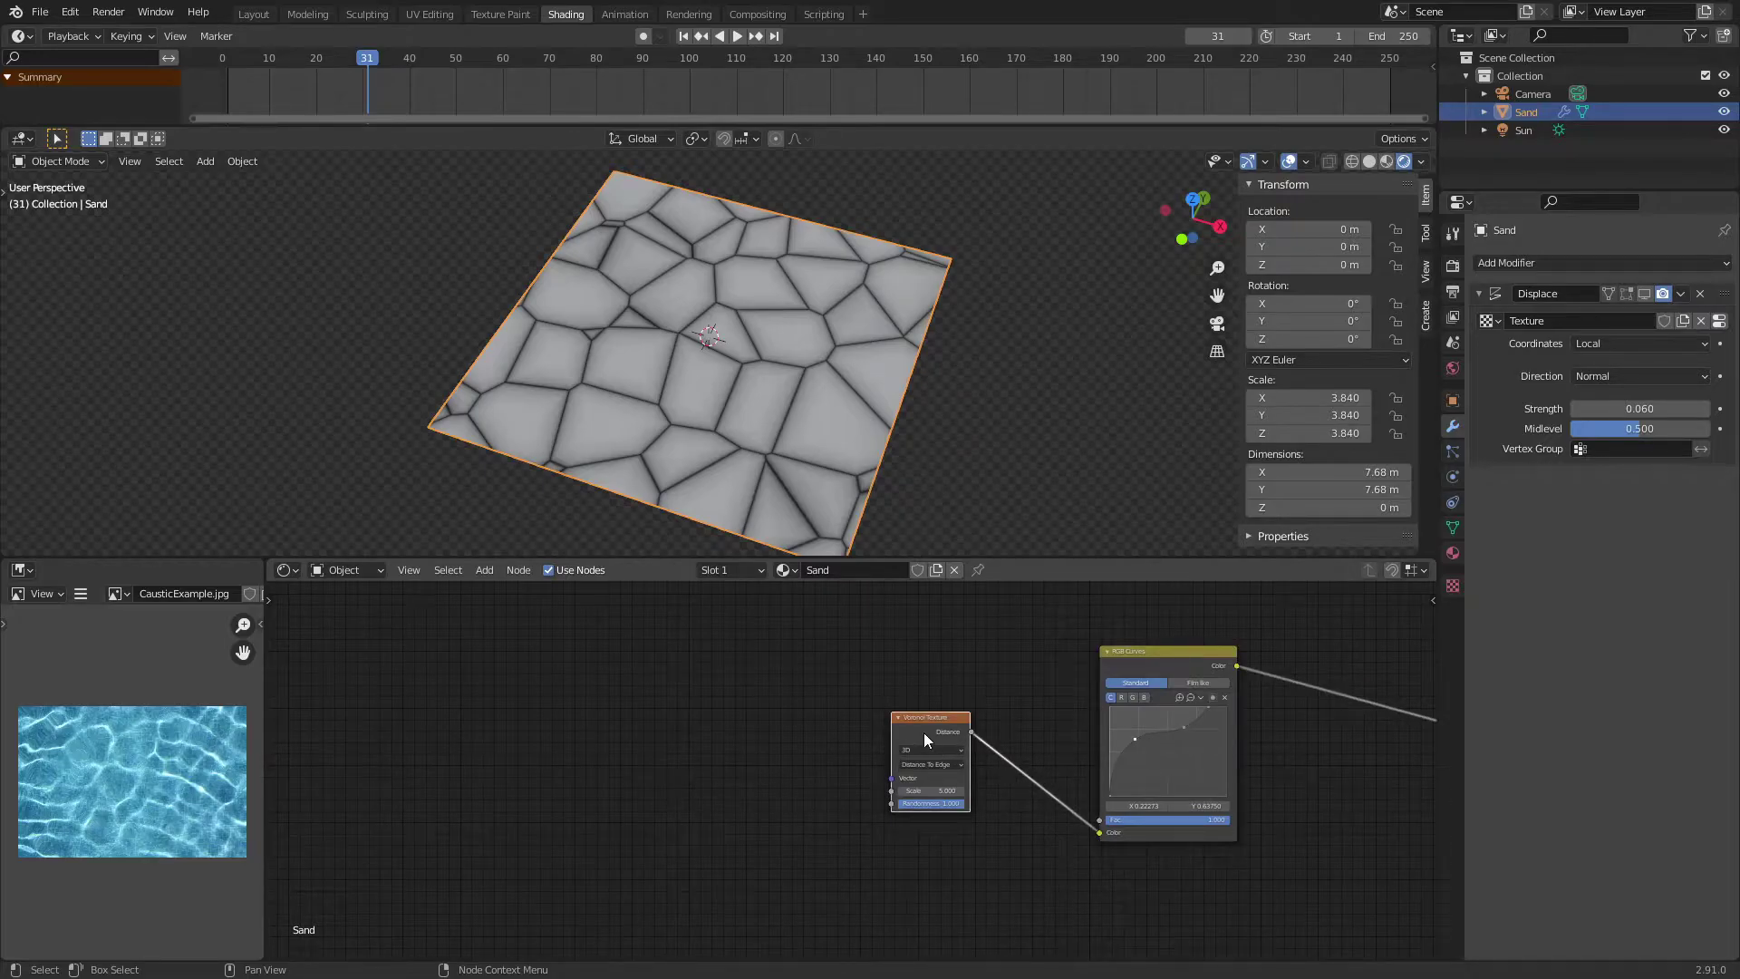
key(ctrl+t)
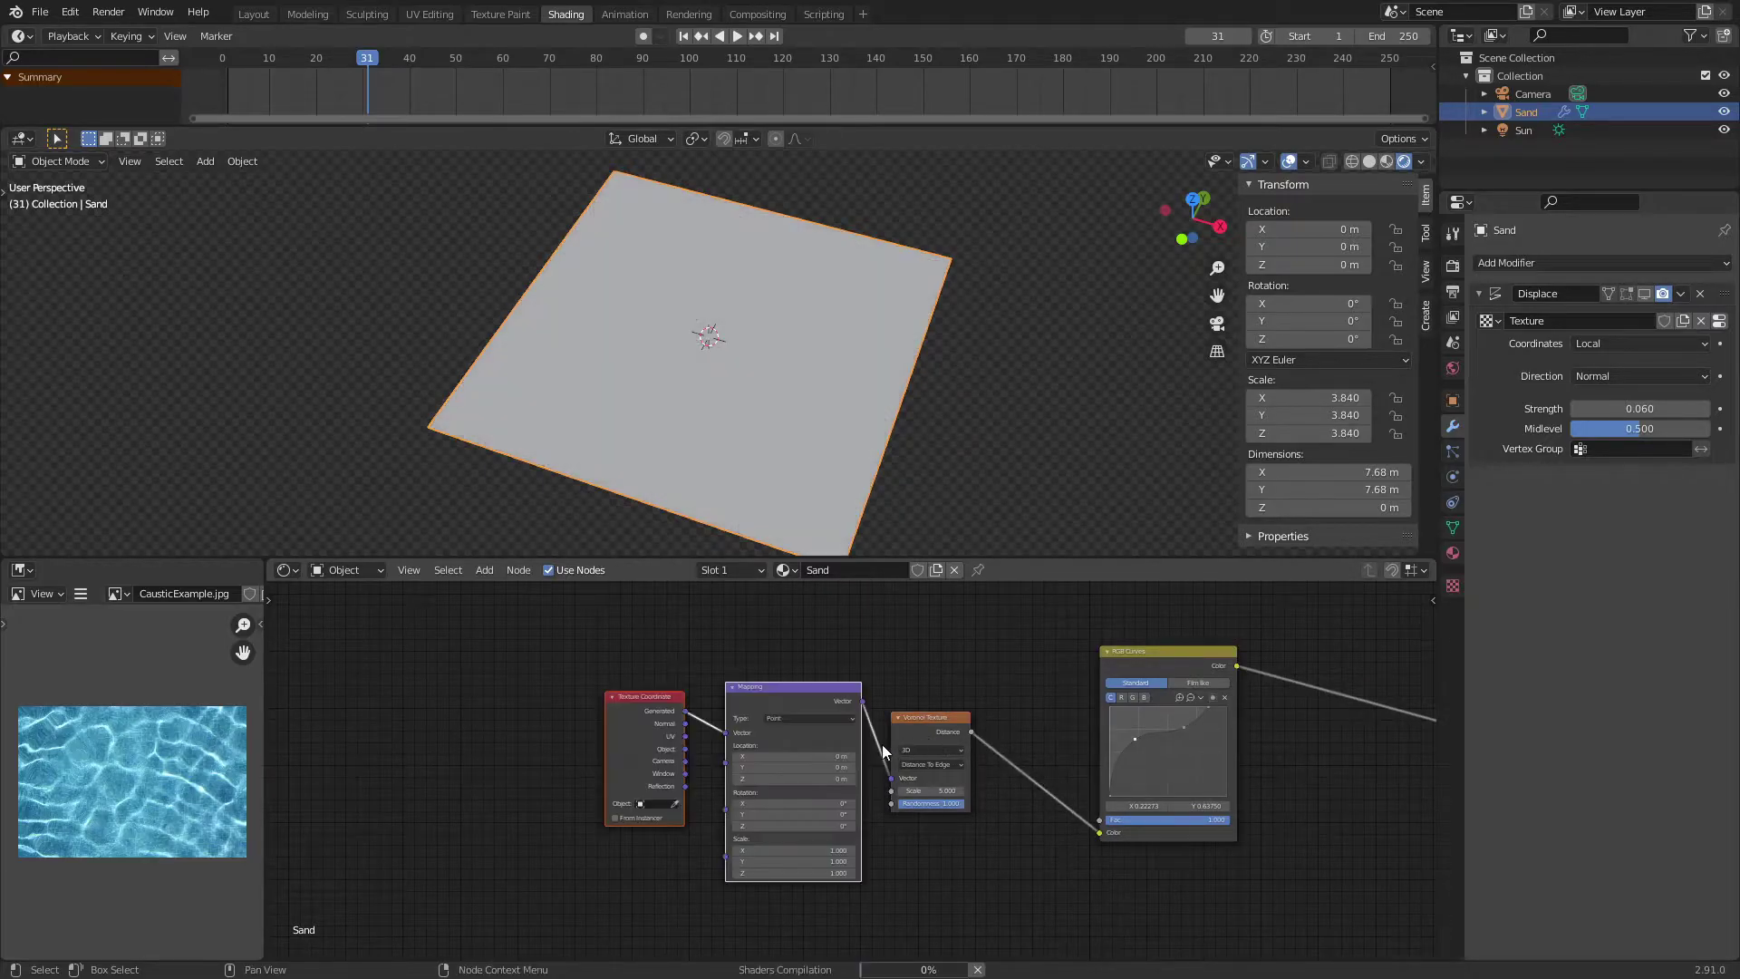
Spread the Texture Coordinate and Mapping nodes out, leaving a wide gap before the Voronoi Texture
scroll(552, 735, up, 2)
drag(552, 724, 483, 719)
click(415, 694)
drag(667, 661, 679, 650)
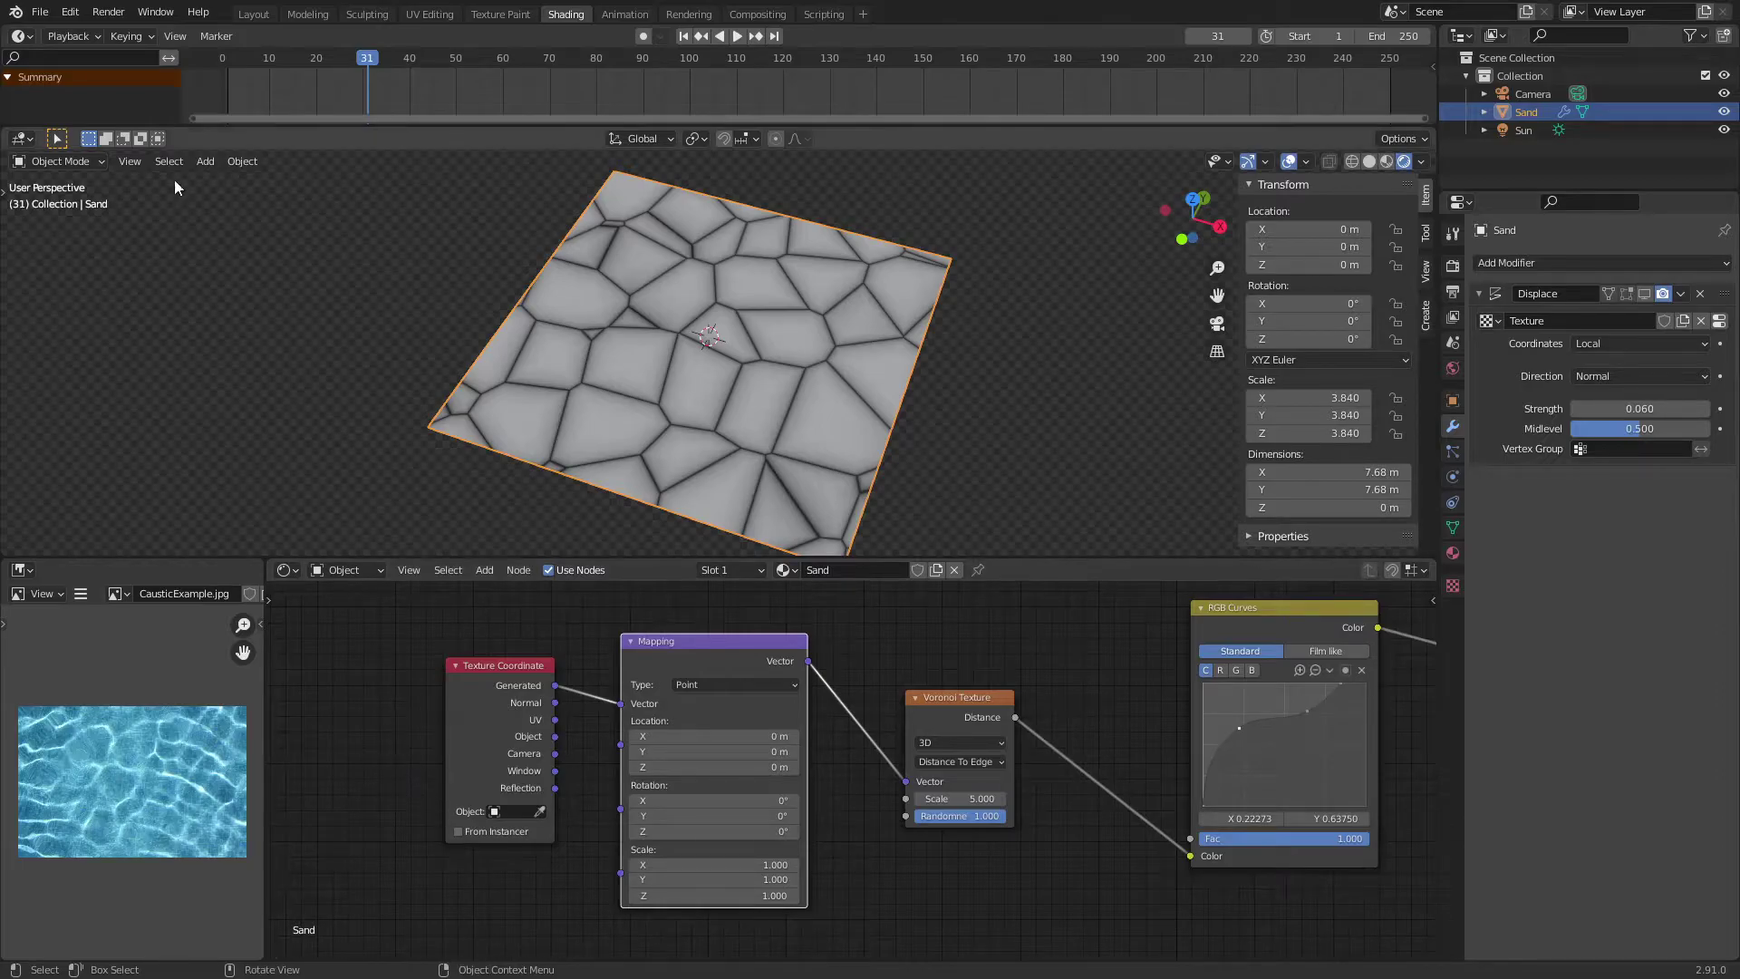
click(156, 13)
mouse_move(70, 12)
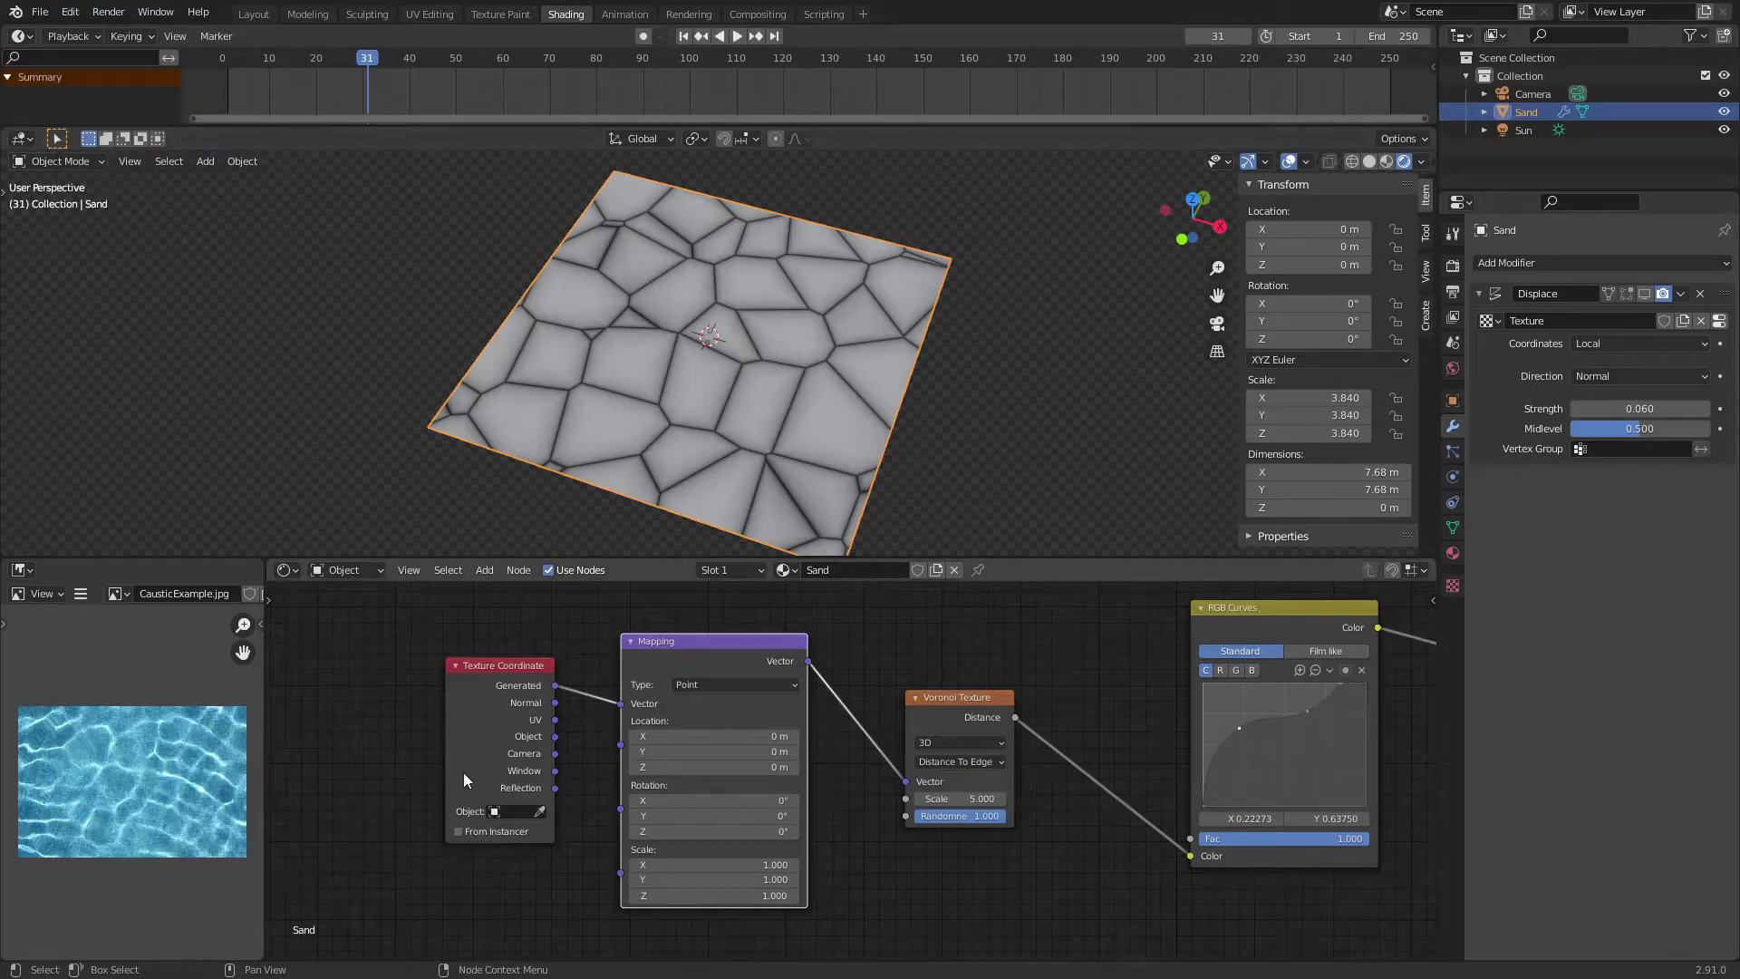
scroll(464, 772, down, 1)
drag(550, 725, 362, 726)
drag(707, 669, 558, 665)
Insert a MixRGB node on the link between the Mapping node and the Voronoi Texture
key(shift+a)
click(830, 640)
text(rgb)
key(BackSpace)
key(BackSpace)
key(BackSpace)
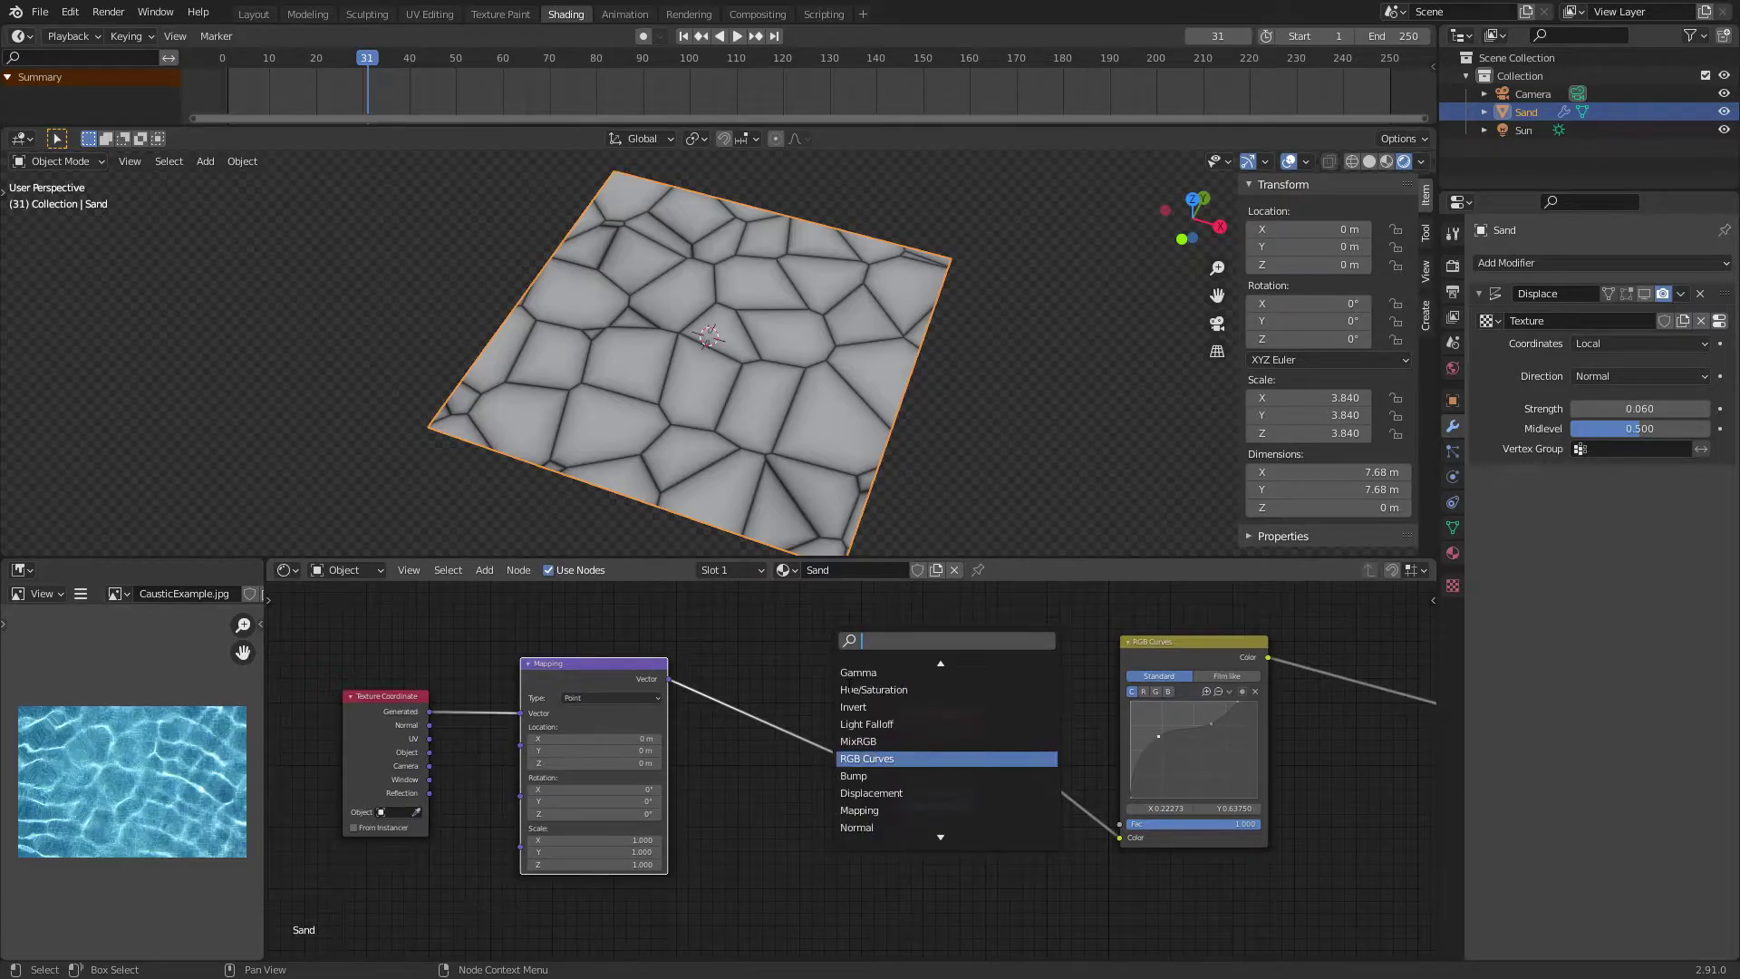
text(mix)
click(858, 690)
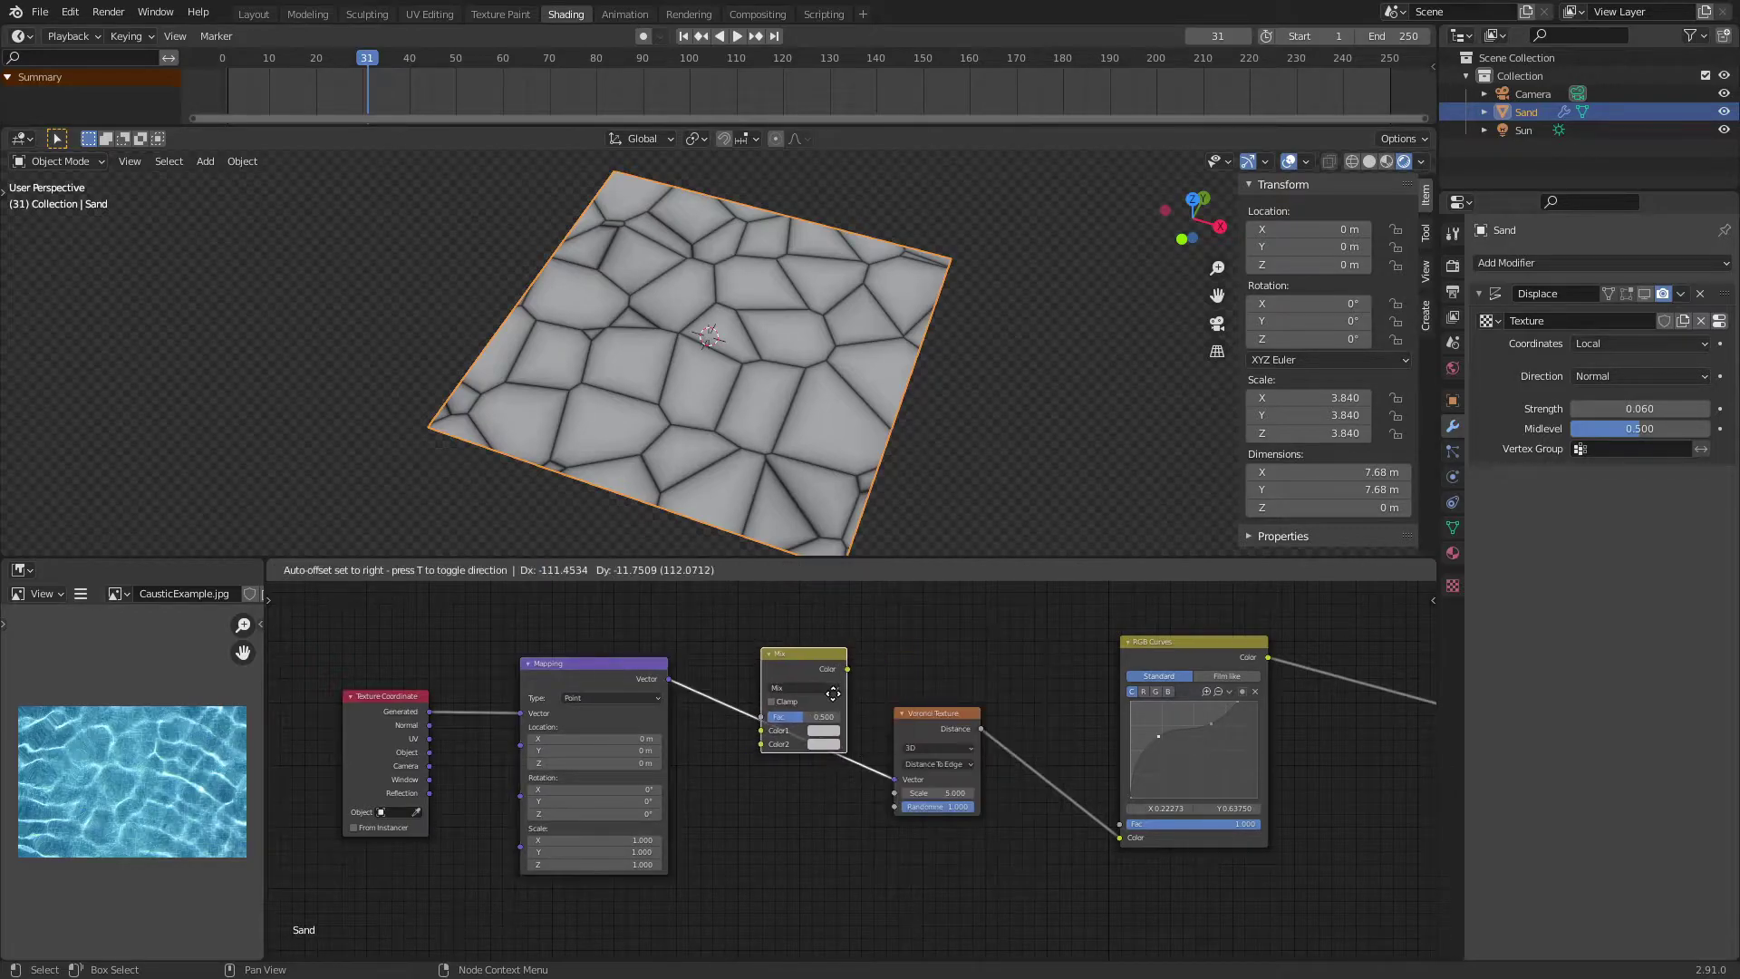
click(798, 723)
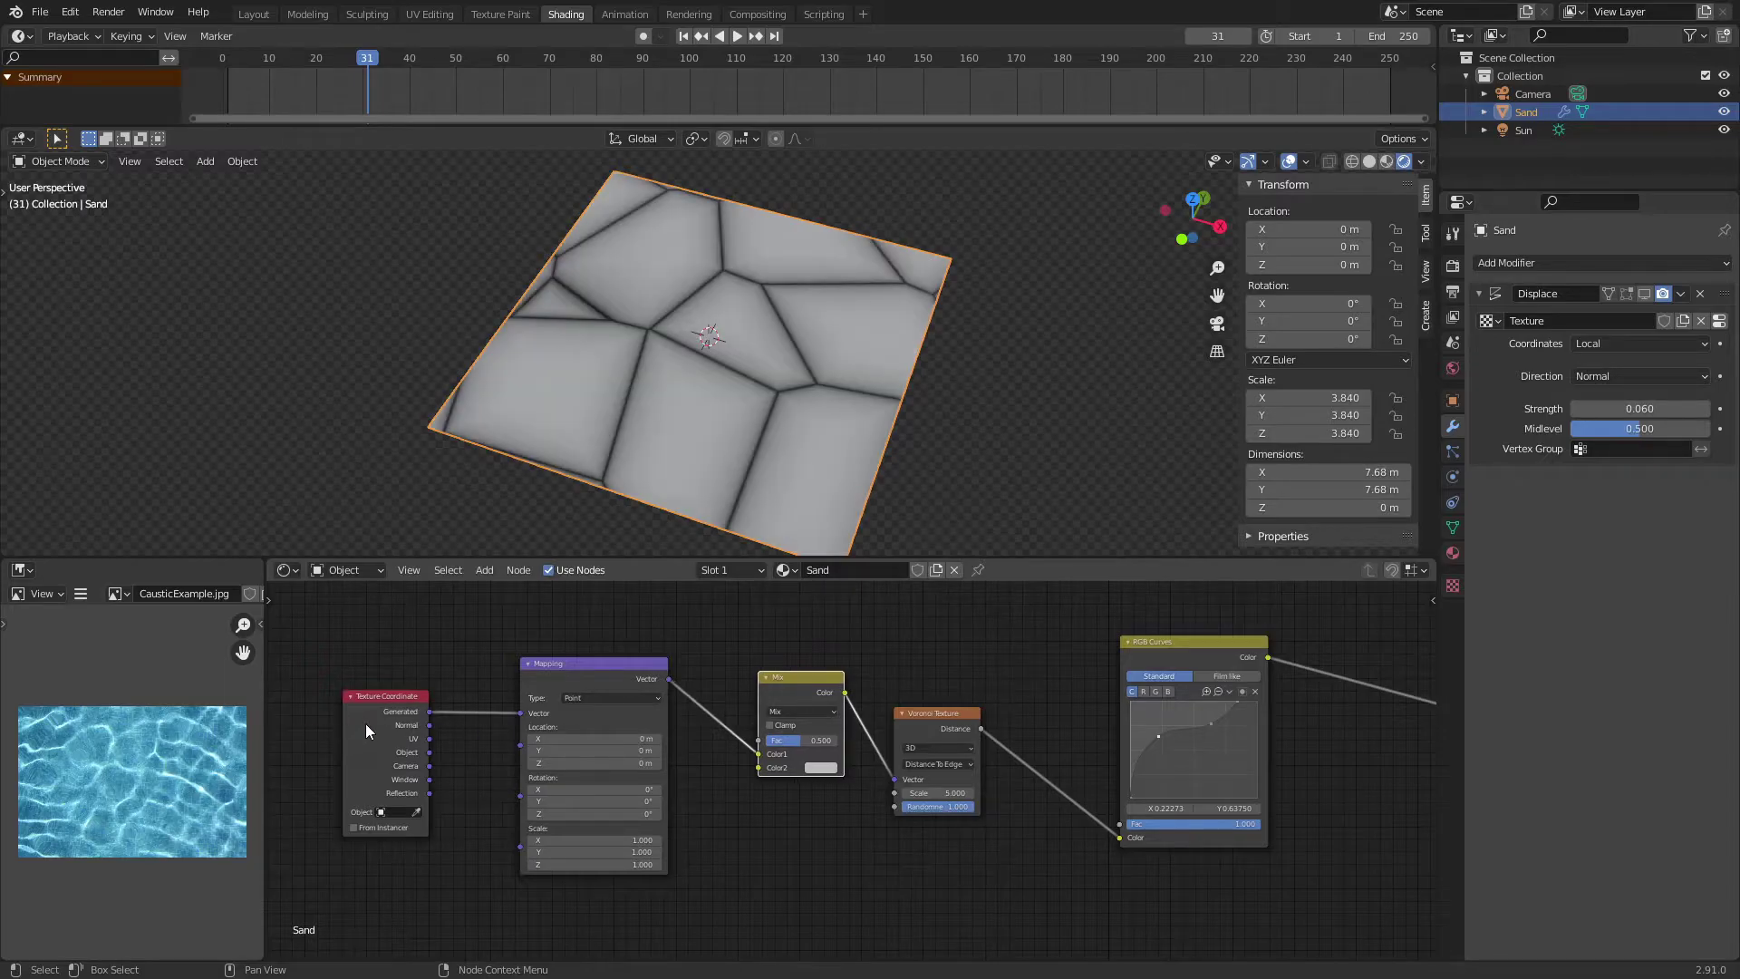
Make room around the Mix node and add a Noise Texture node below the Mapping-to-Mix link
drag(366, 723, 305, 715)
drag(557, 676, 498, 671)
drag(919, 718, 1046, 675)
key(shift+a)
text(noi)
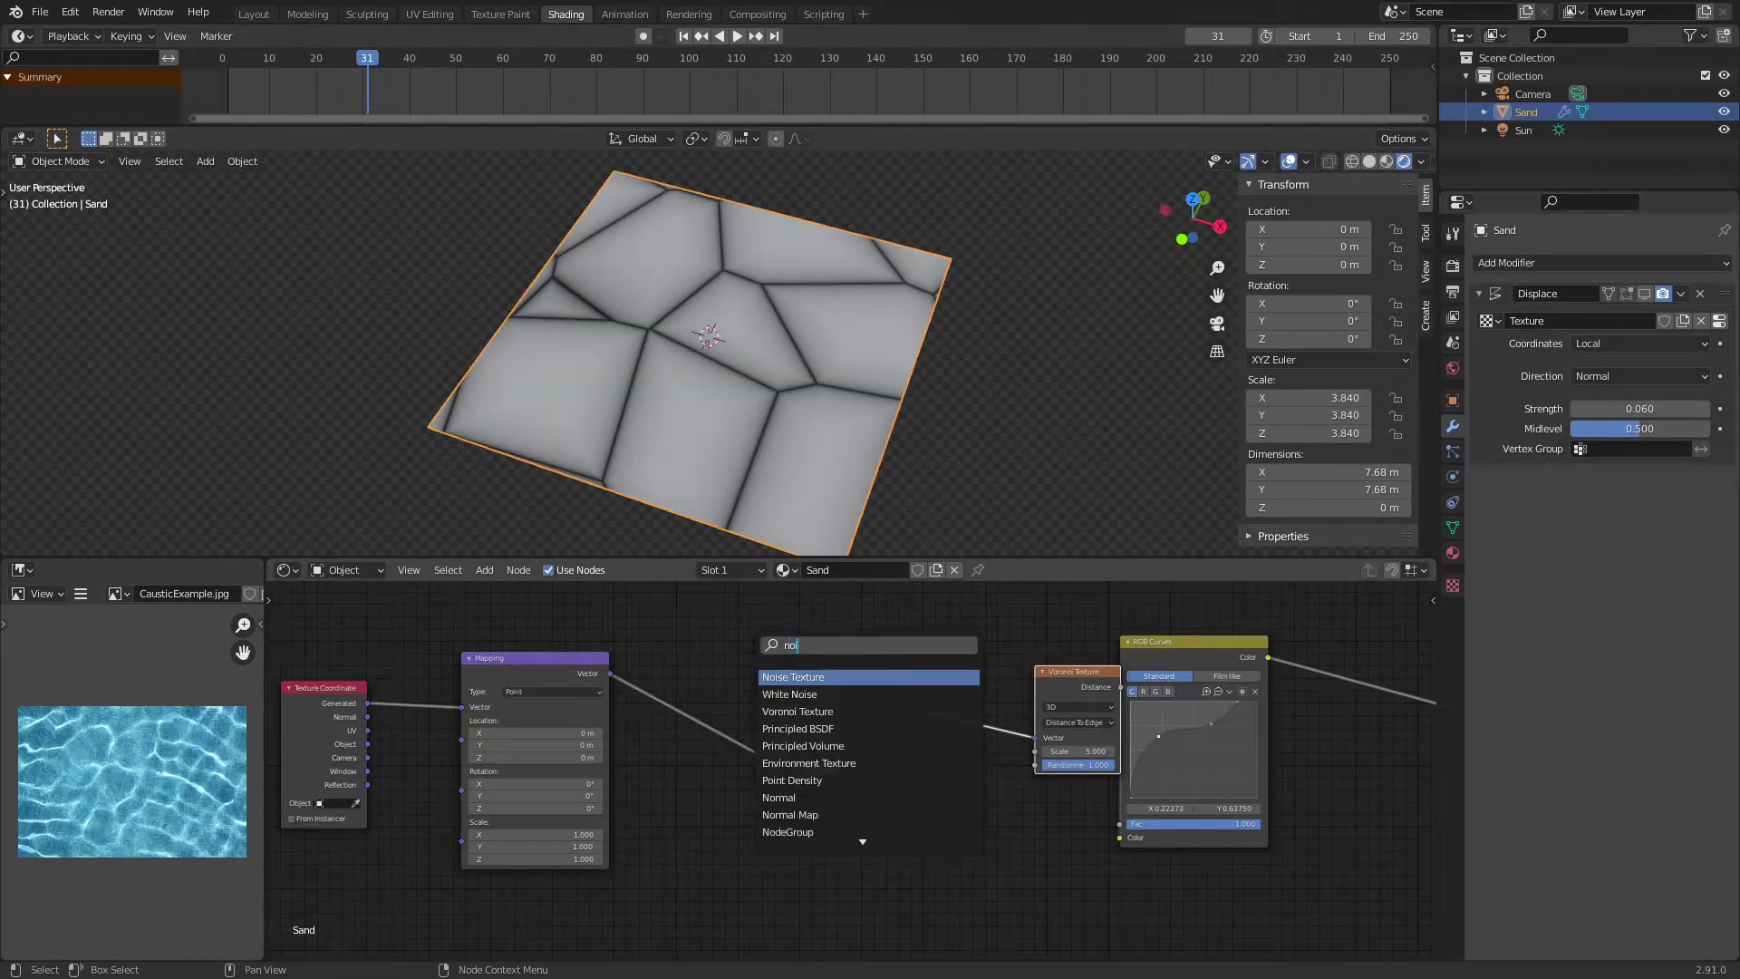
click(774, 678)
click(660, 787)
Connect the Noise Texture's Fac output to the Mix node's Color2 input and tidy the neighbouring nodes
drag(813, 678, 881, 640)
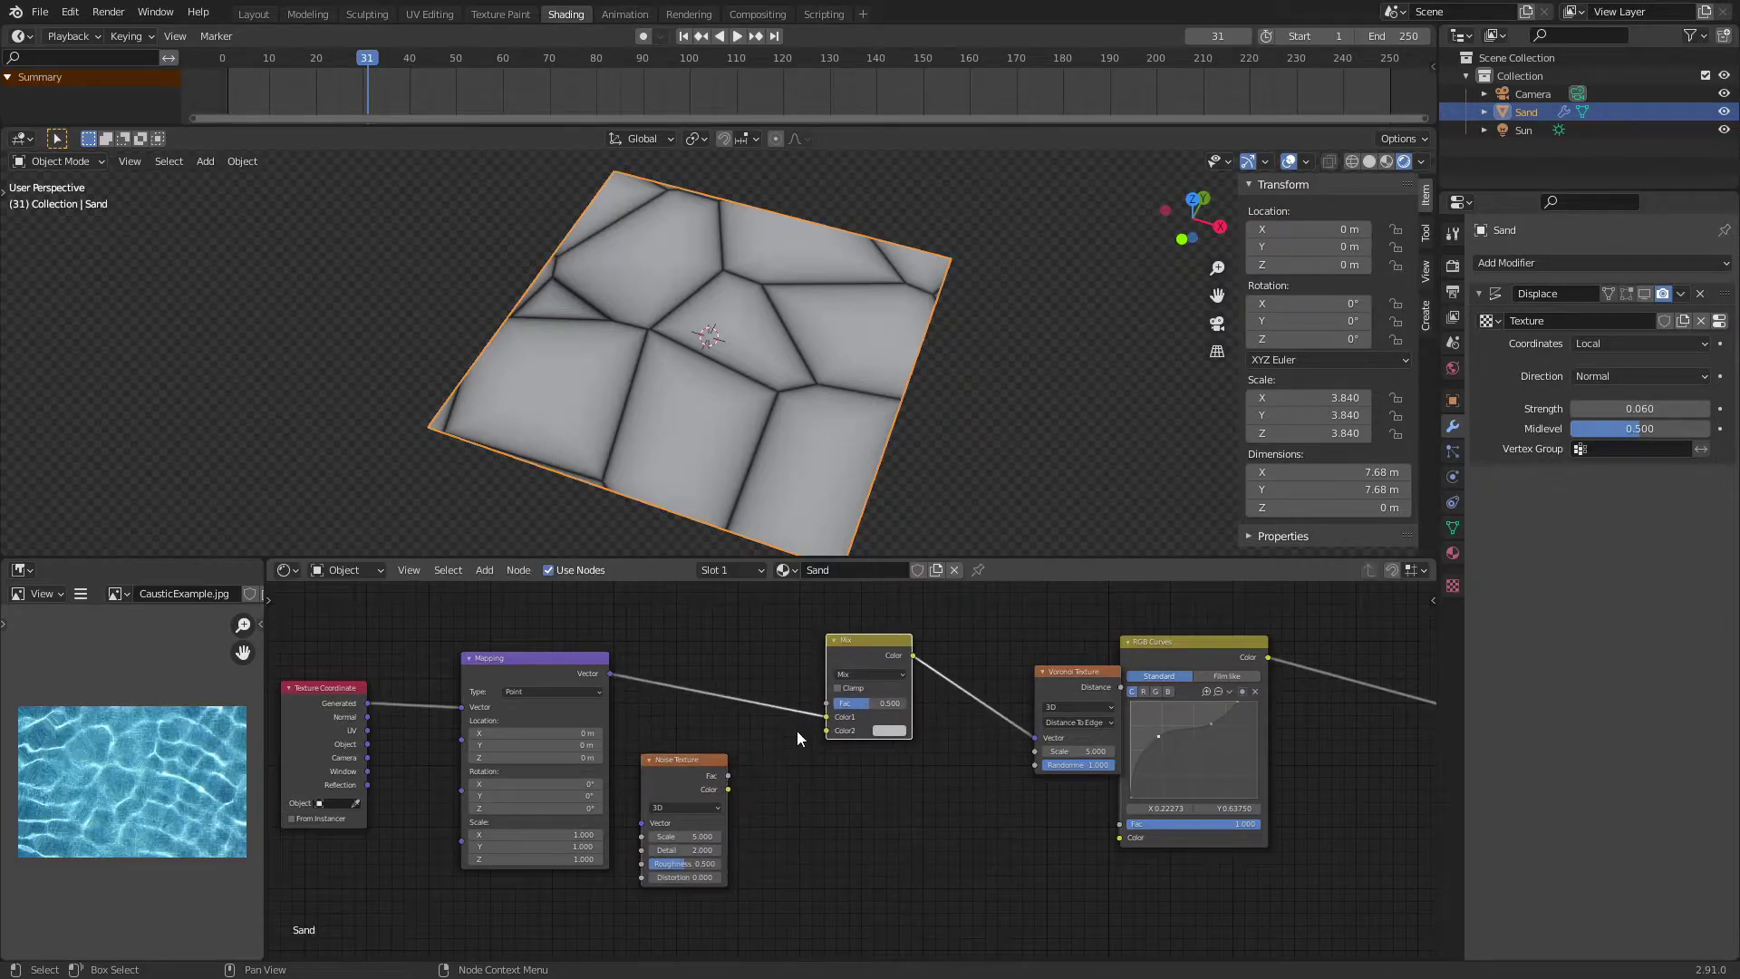
drag(729, 777, 826, 730)
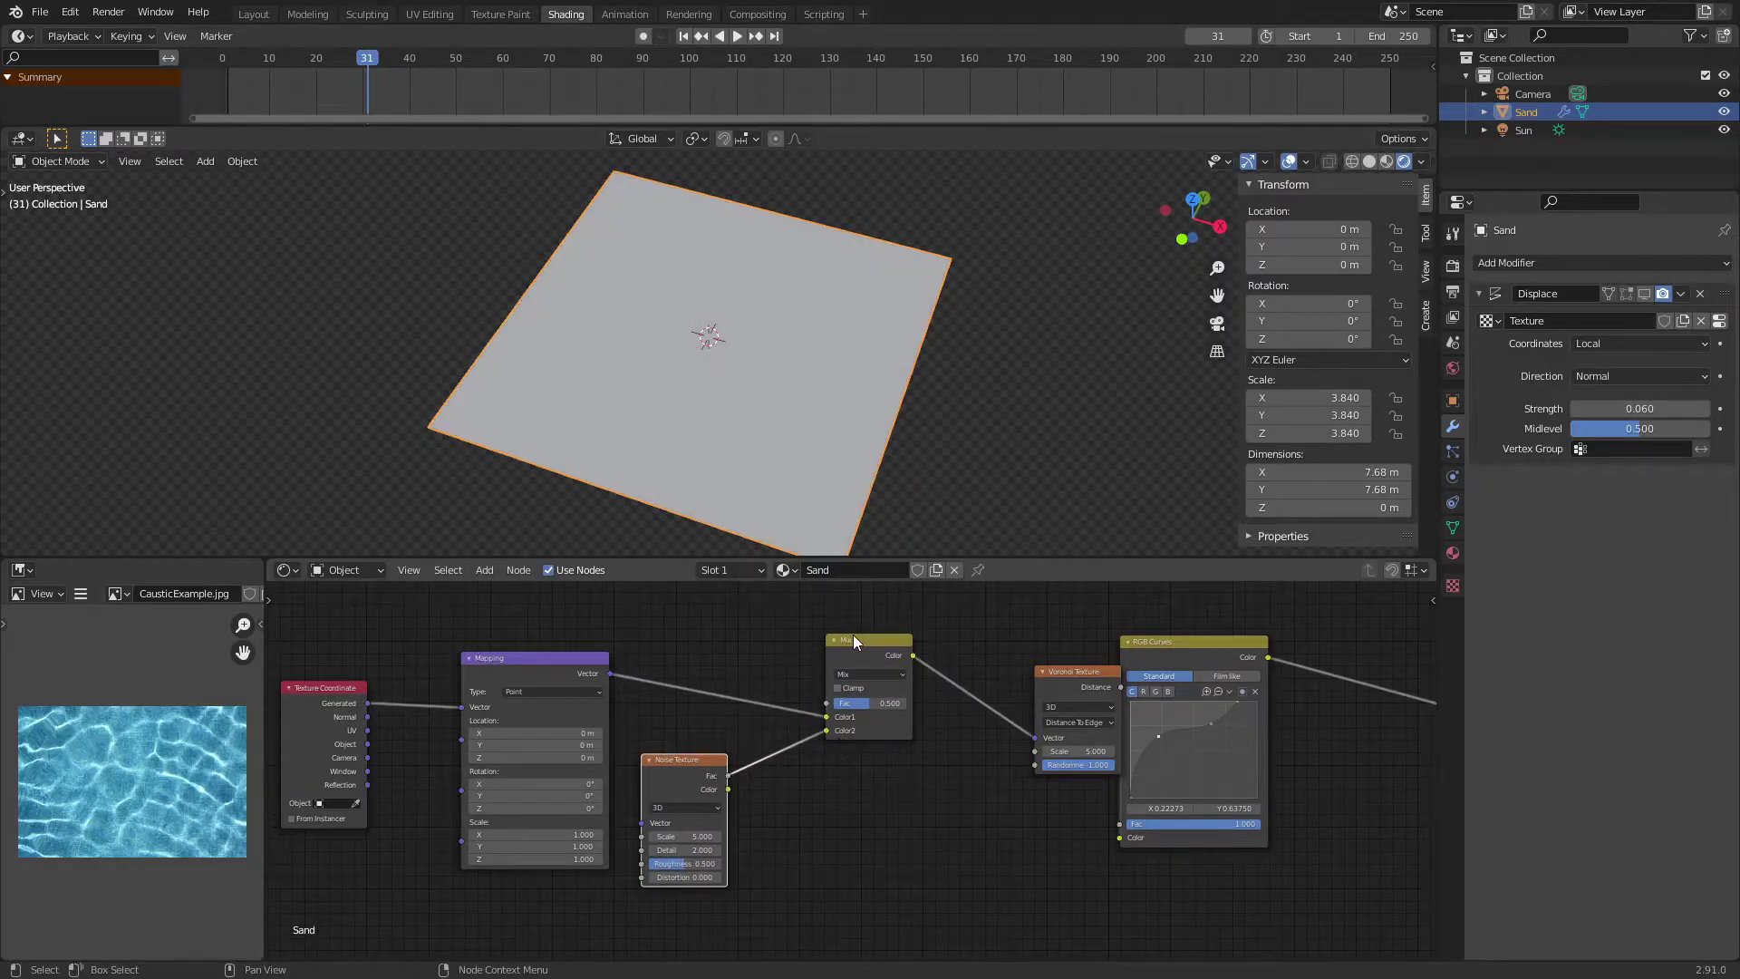
drag(1097, 688, 1005, 655)
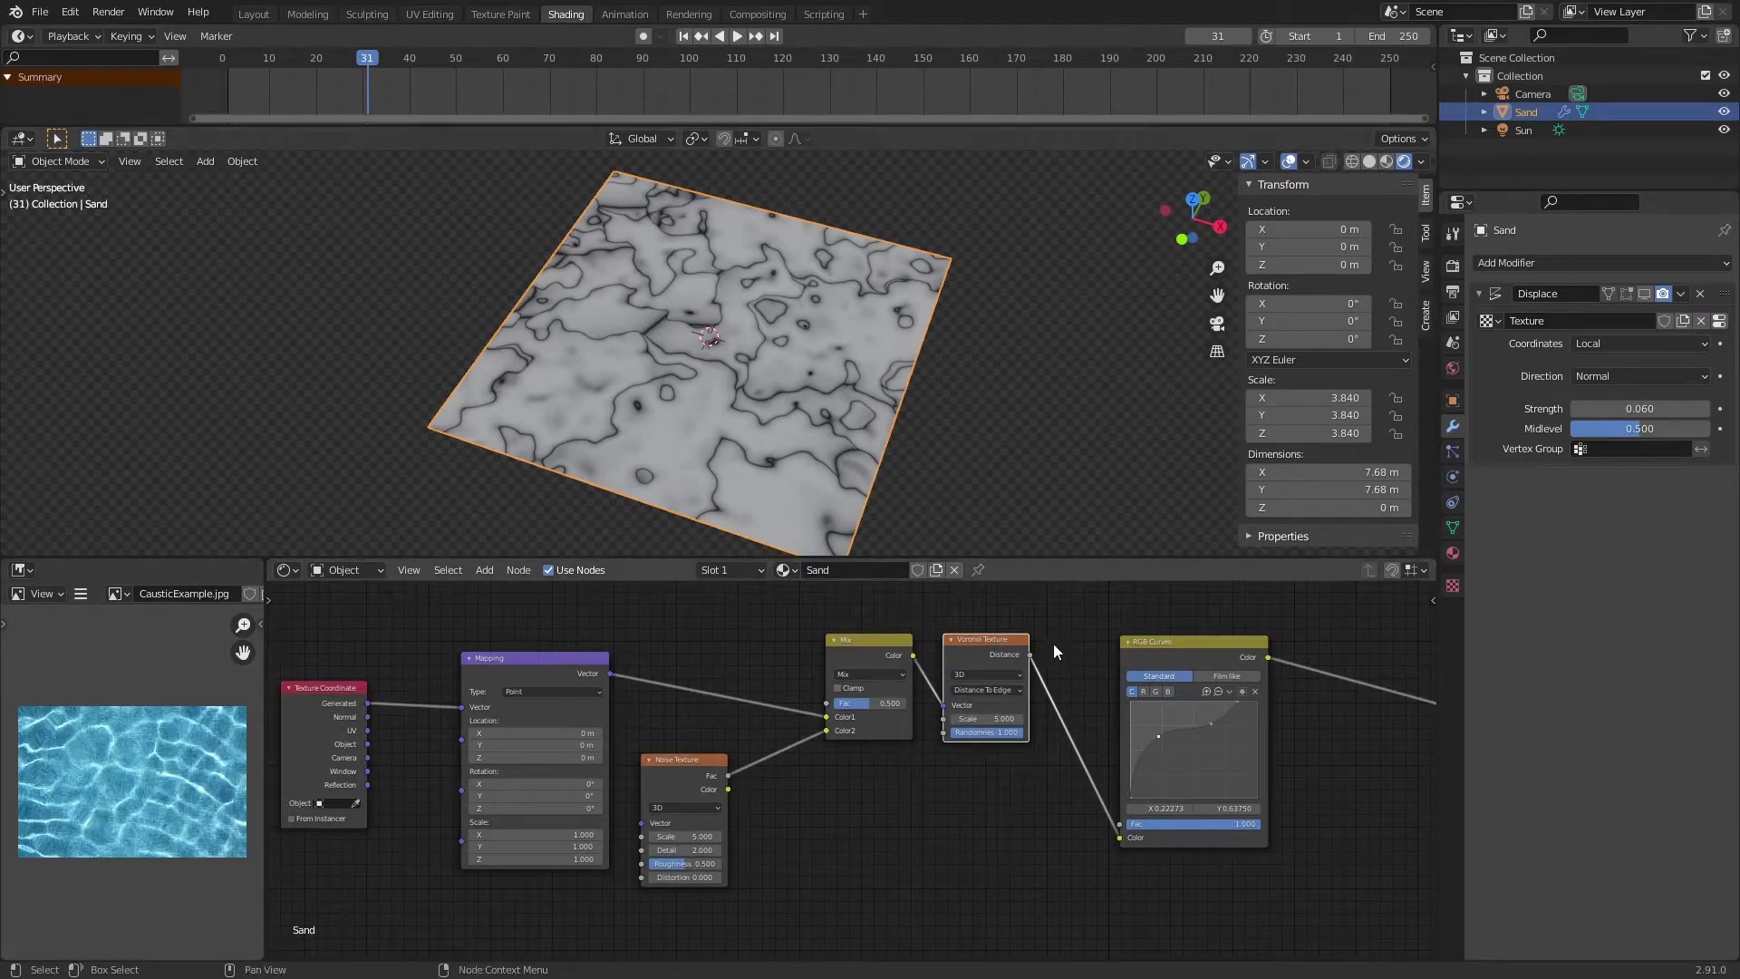
drag(700, 763, 719, 762)
drag(884, 642, 857, 639)
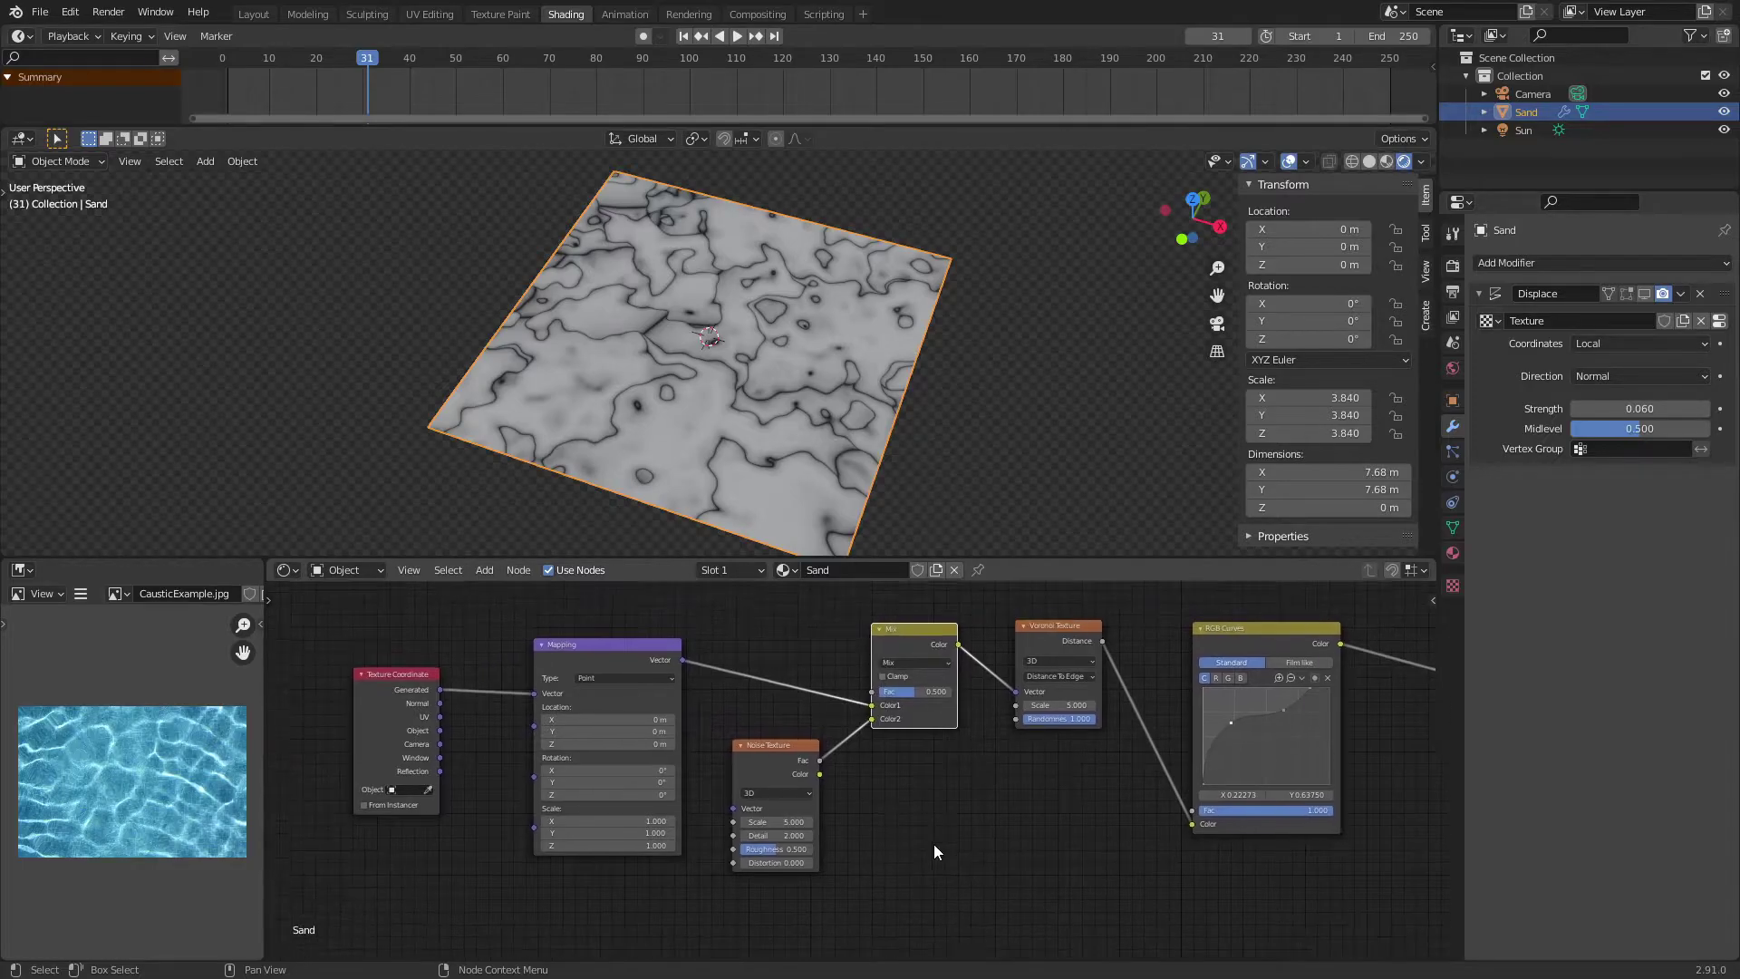
Set the Noise Texture's Roughness to 0
scroll(933, 840, up, 4)
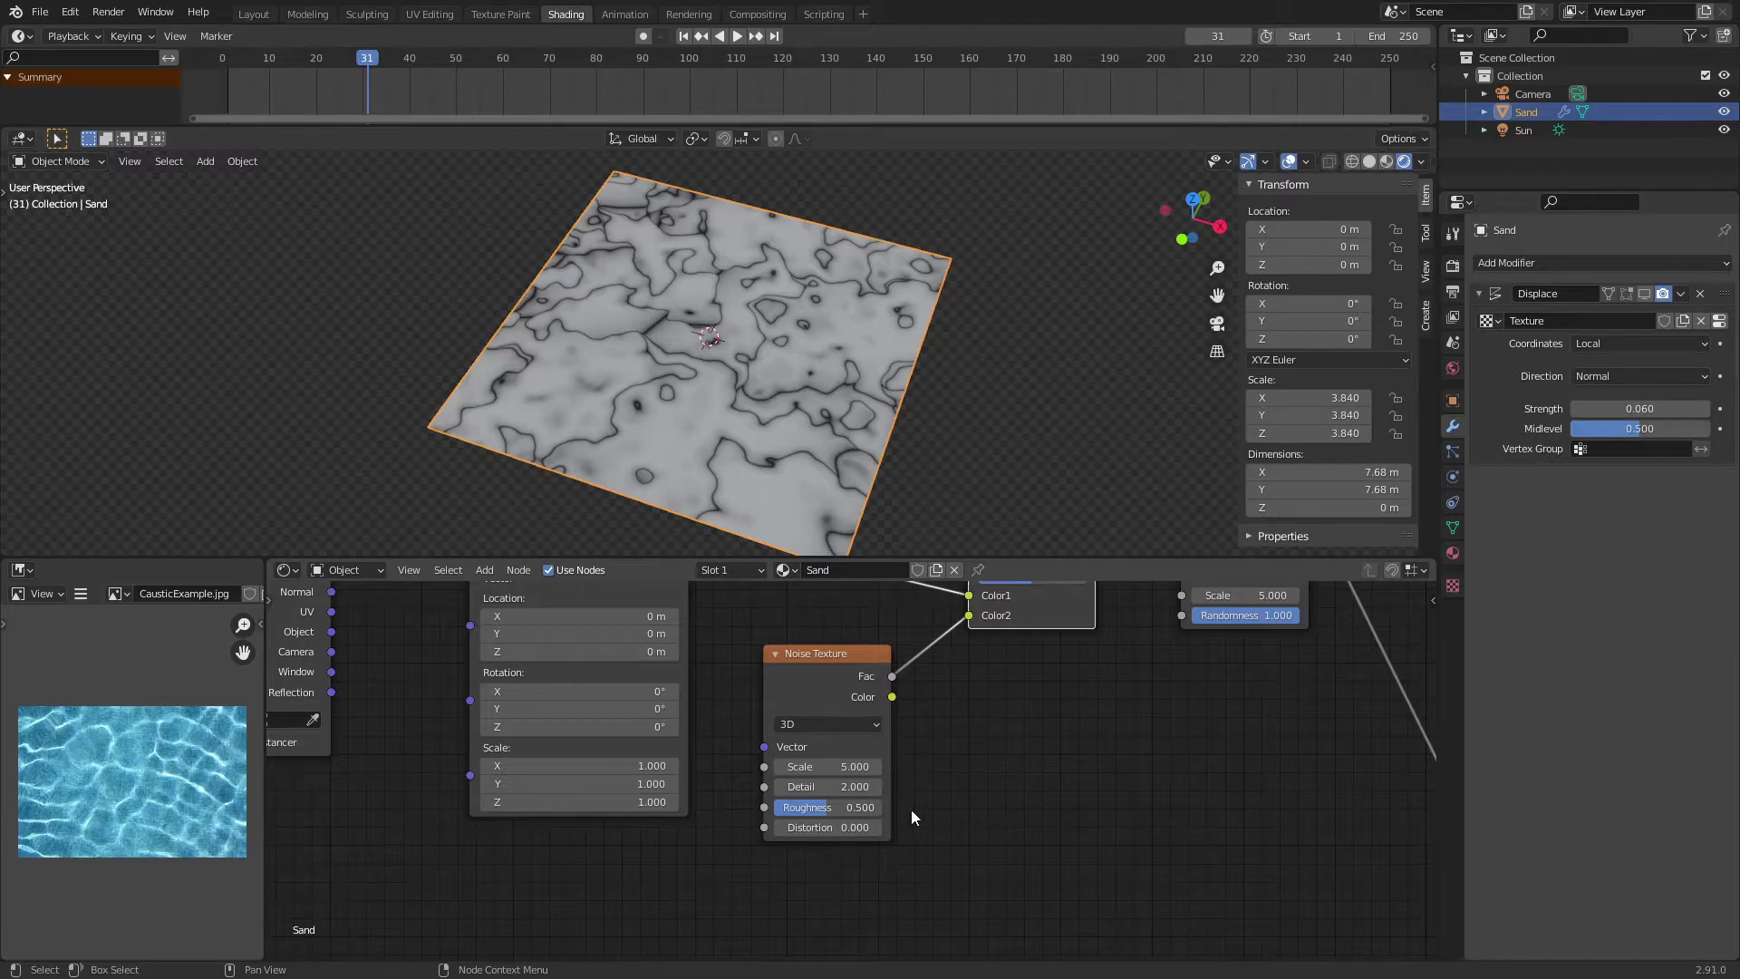
scroll(857, 815, up, 2)
drag(823, 687, 797, 680)
drag(820, 811, 749, 812)
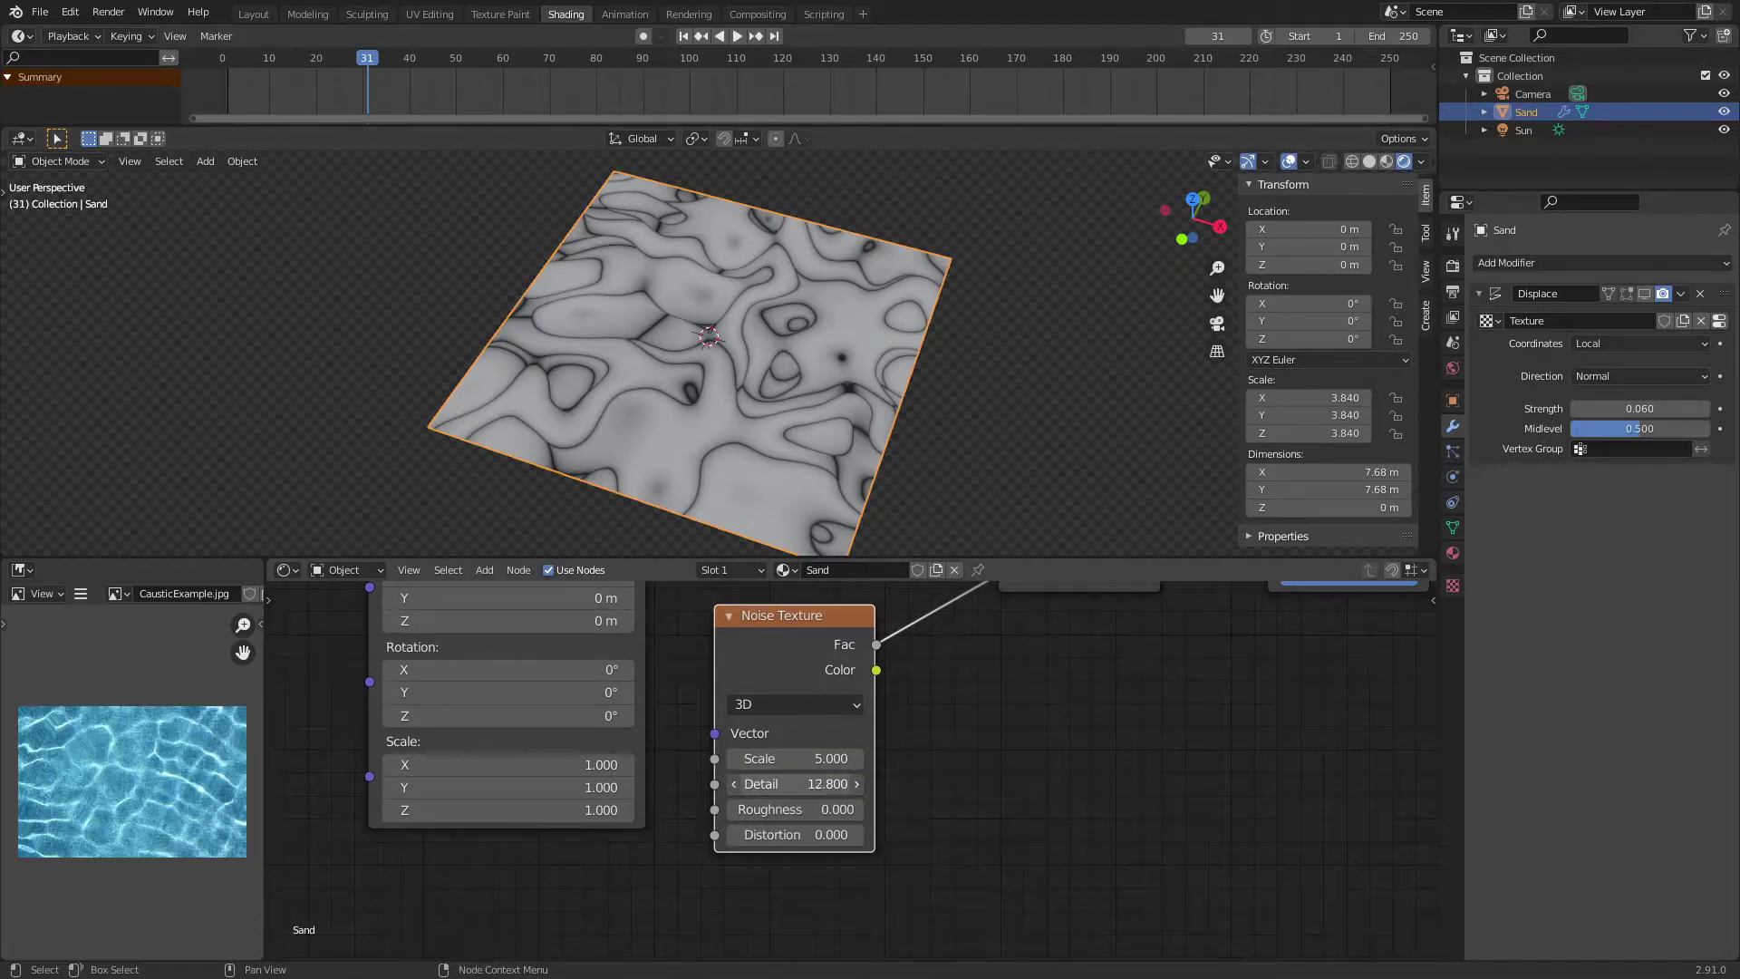
Set the Mix node's Fac to 0.1
middle_drag(1018, 729, 937, 794)
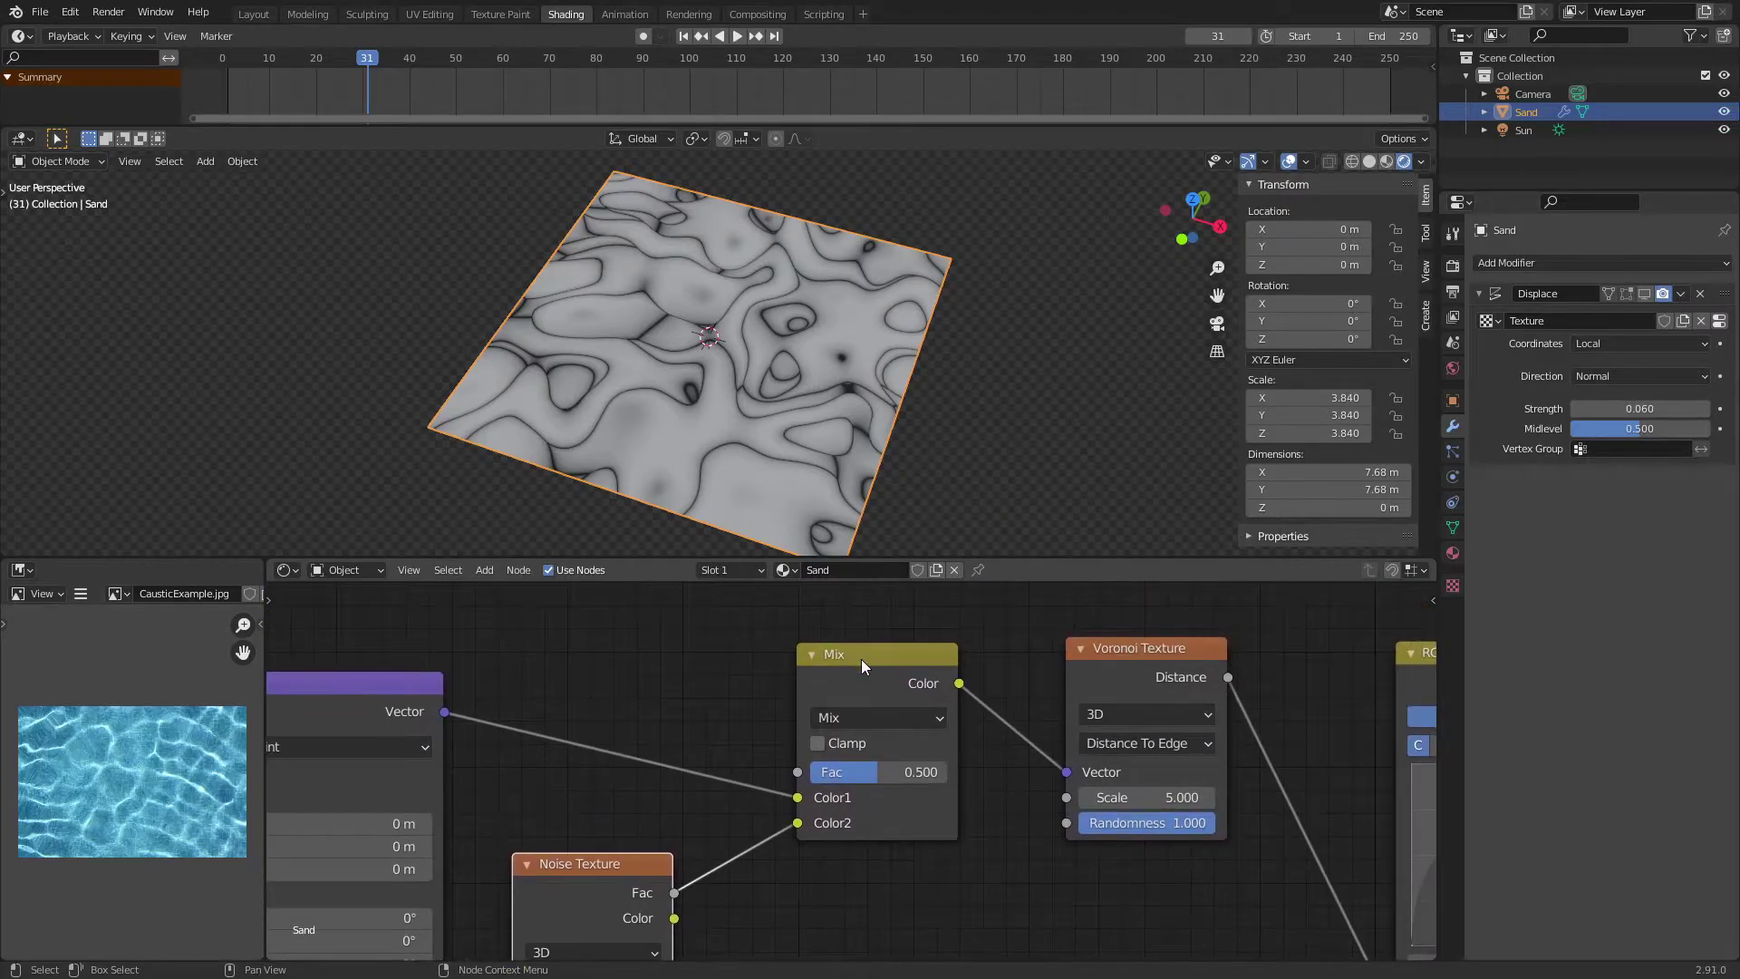
drag(862, 662, 852, 656)
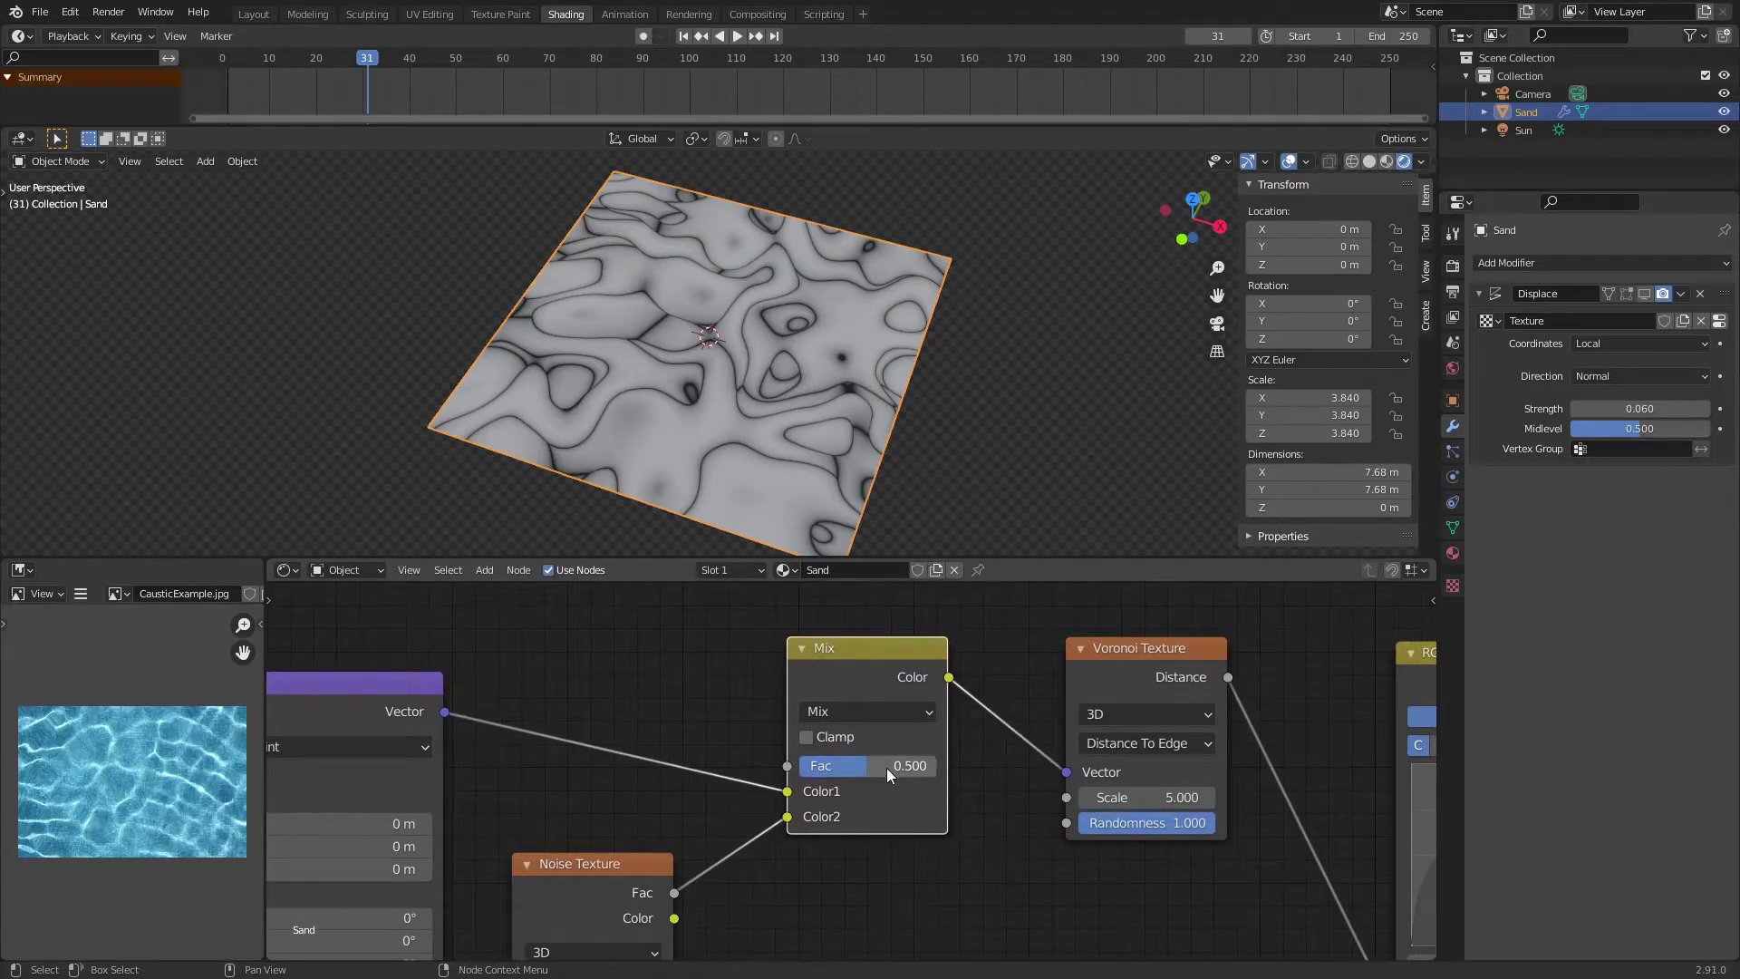
click(886, 769)
text(0.1)
key(Return)
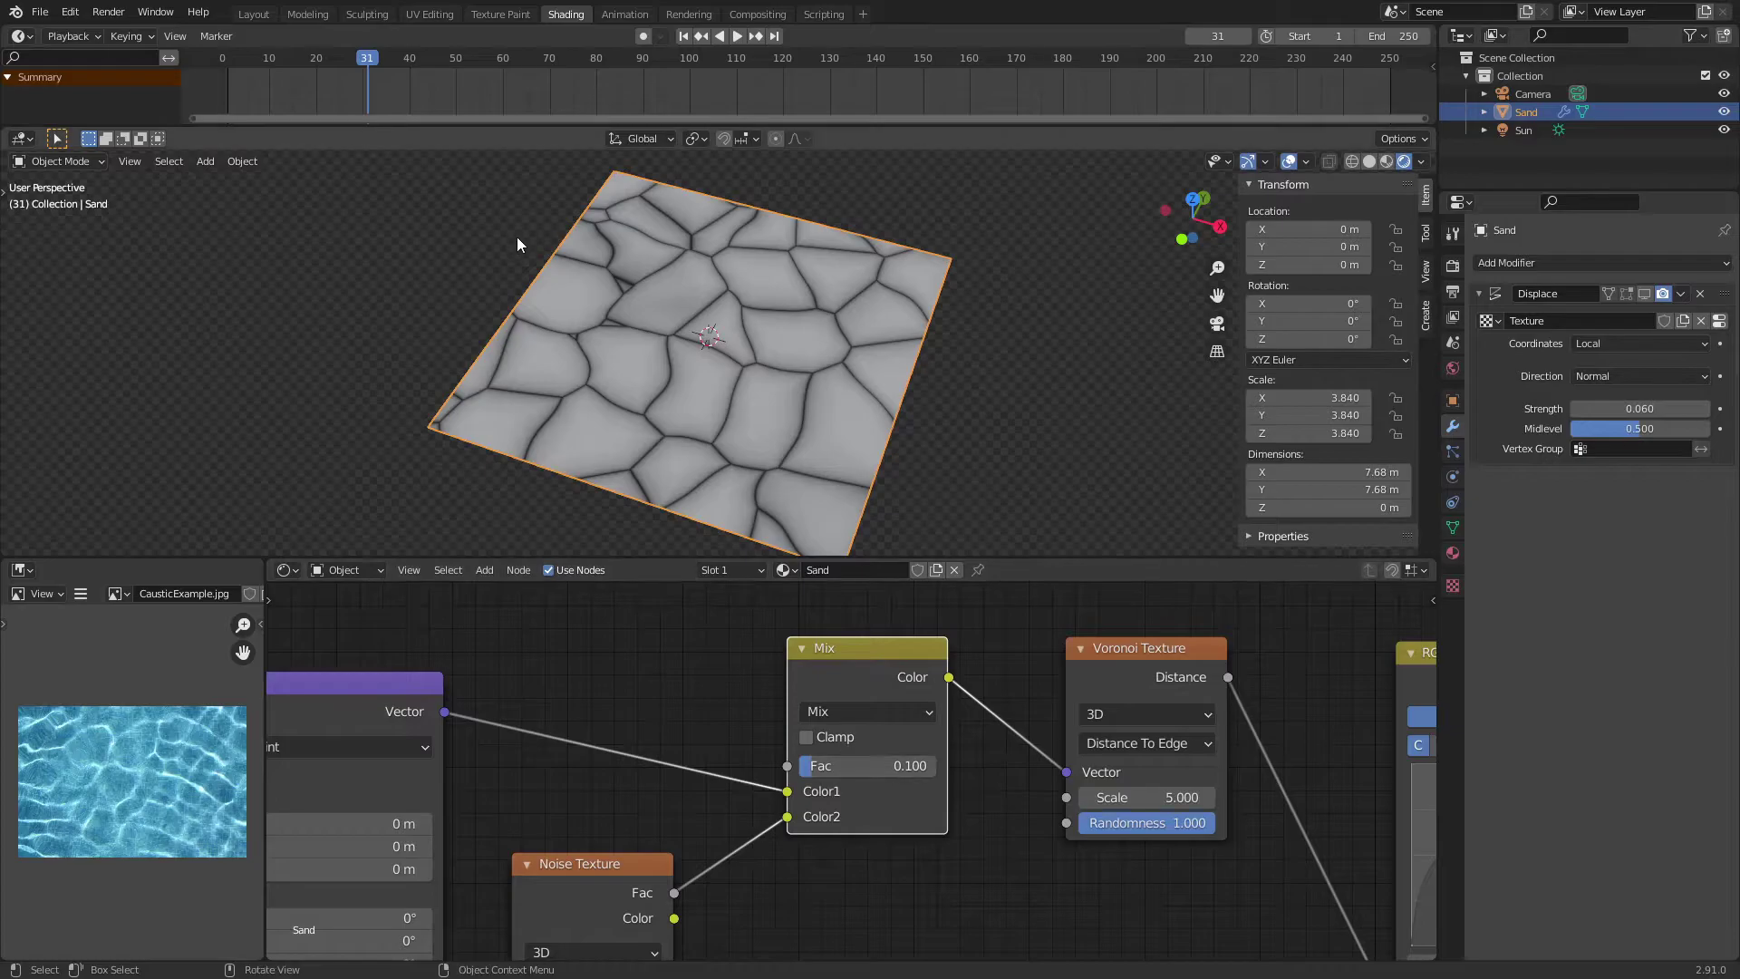
Lower the Mix node's Fac to 0 and return it to 0.1 to compare the noise distortion
middle_drag(522, 244, 572, 257)
drag(851, 773, 800, 773)
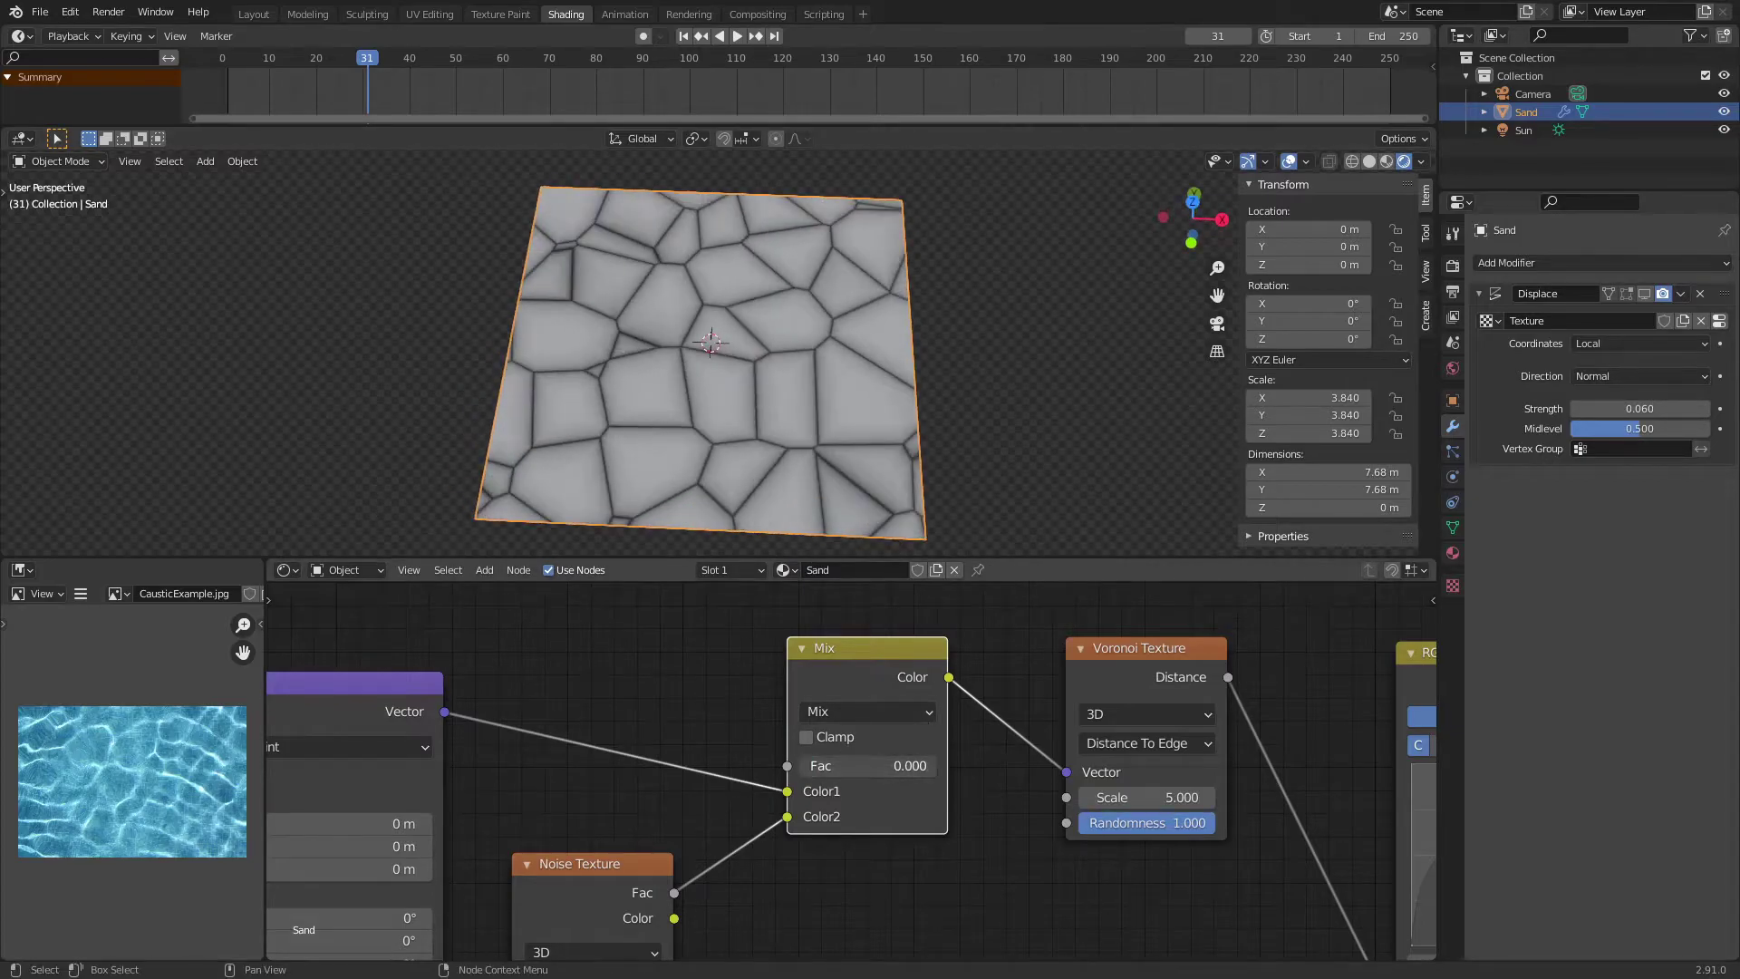
mouse_move(800, 766)
mouse_down()
mouse_move(872, 764)
mouse_move(811, 766)
mouse_up()
Try a higher Scale on the Noise Texture and cancel the change
middle_drag(594, 790, 703, 686)
middle_drag(677, 809, 710, 720)
drag(732, 813, 951, 813)
right_click(732, 813)
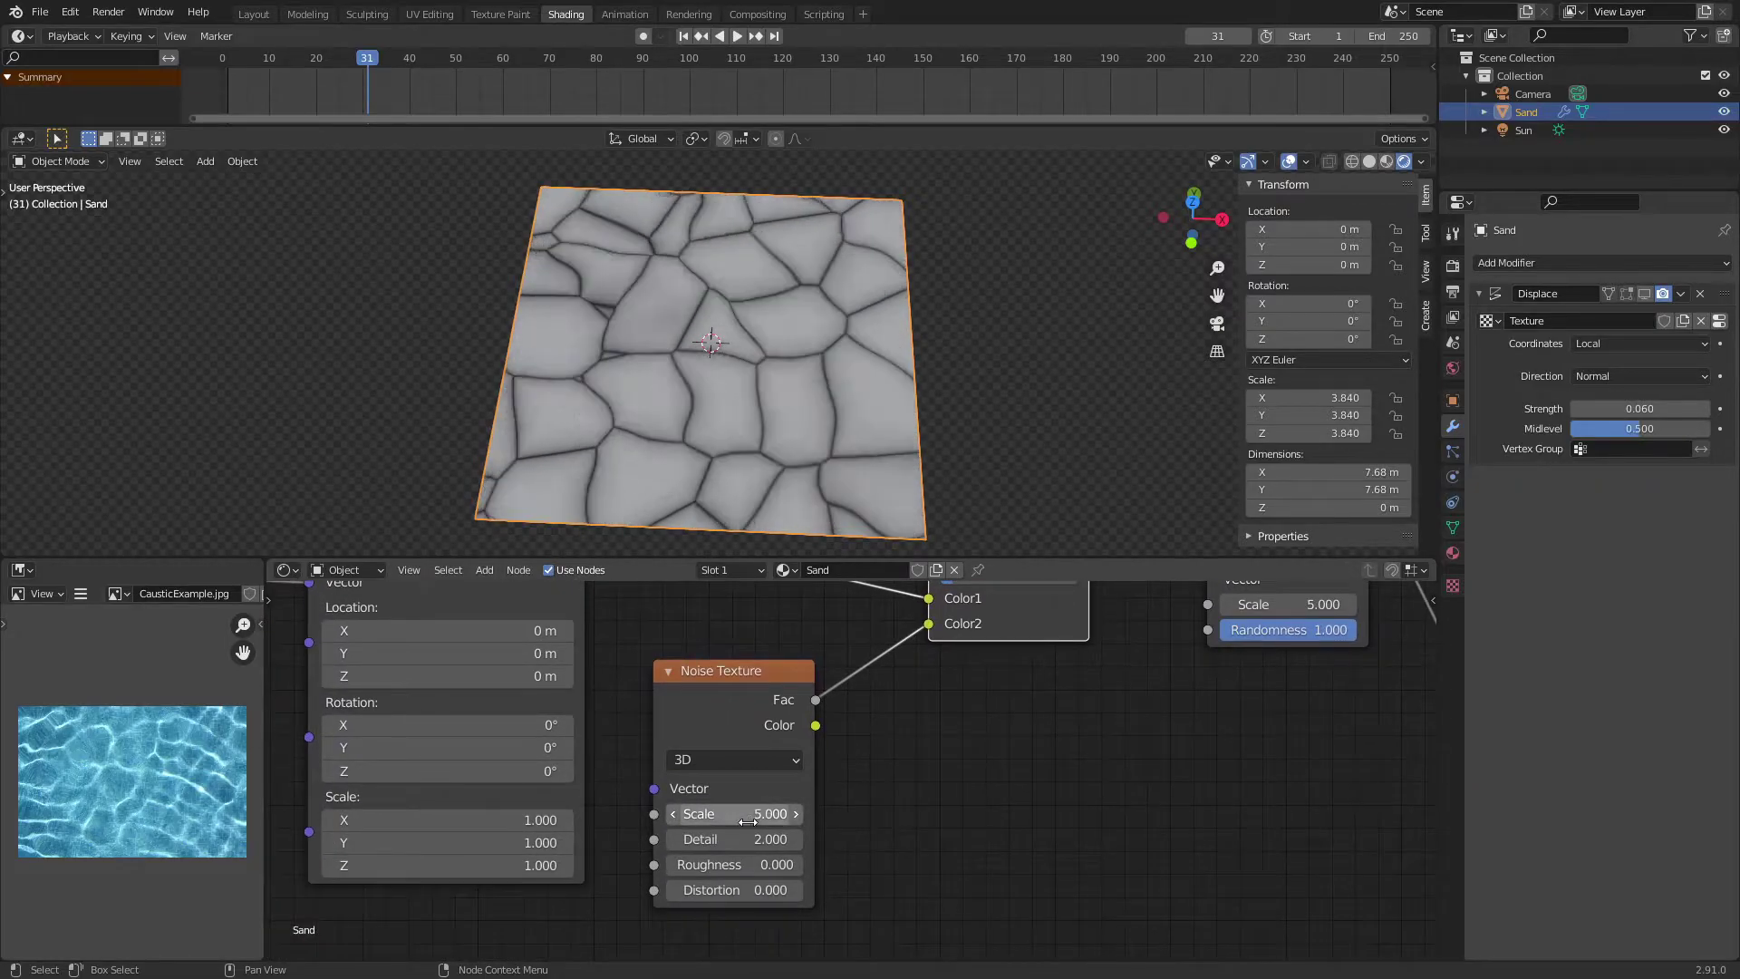
Set the Voronoi Texture's Scale to 10
middle_drag(814, 739, 468, 862)
scroll(736, 823, down, 3)
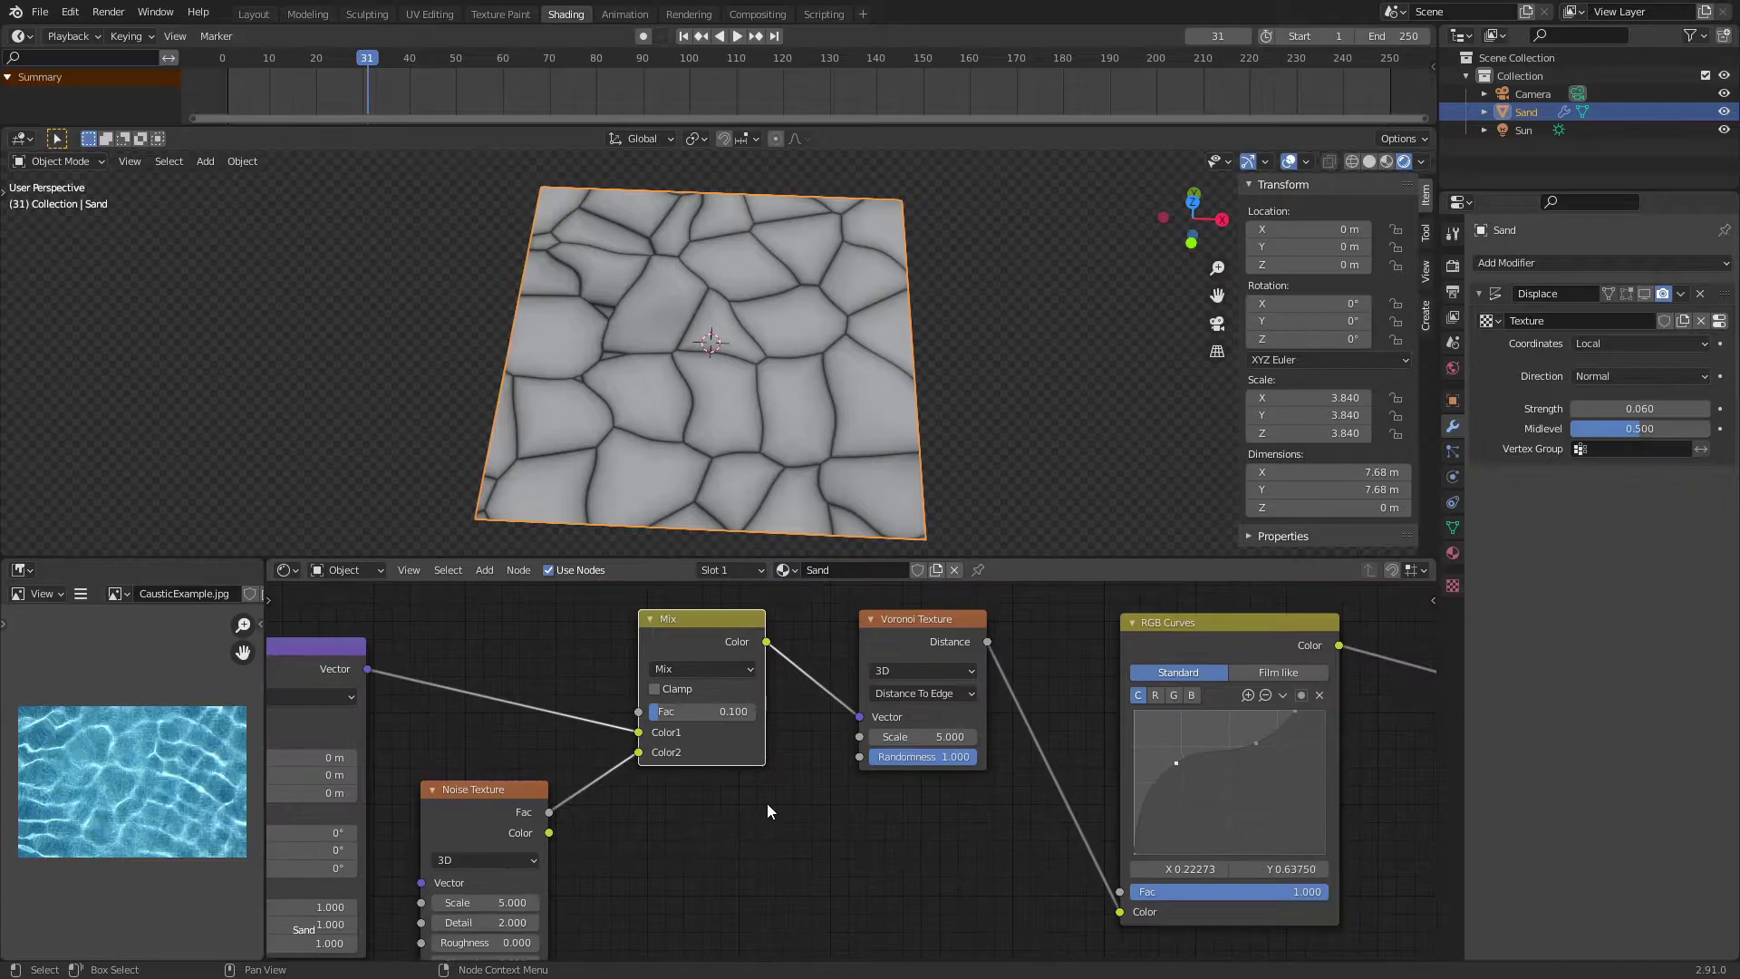
middle_drag(766, 804, 721, 836)
click(896, 770)
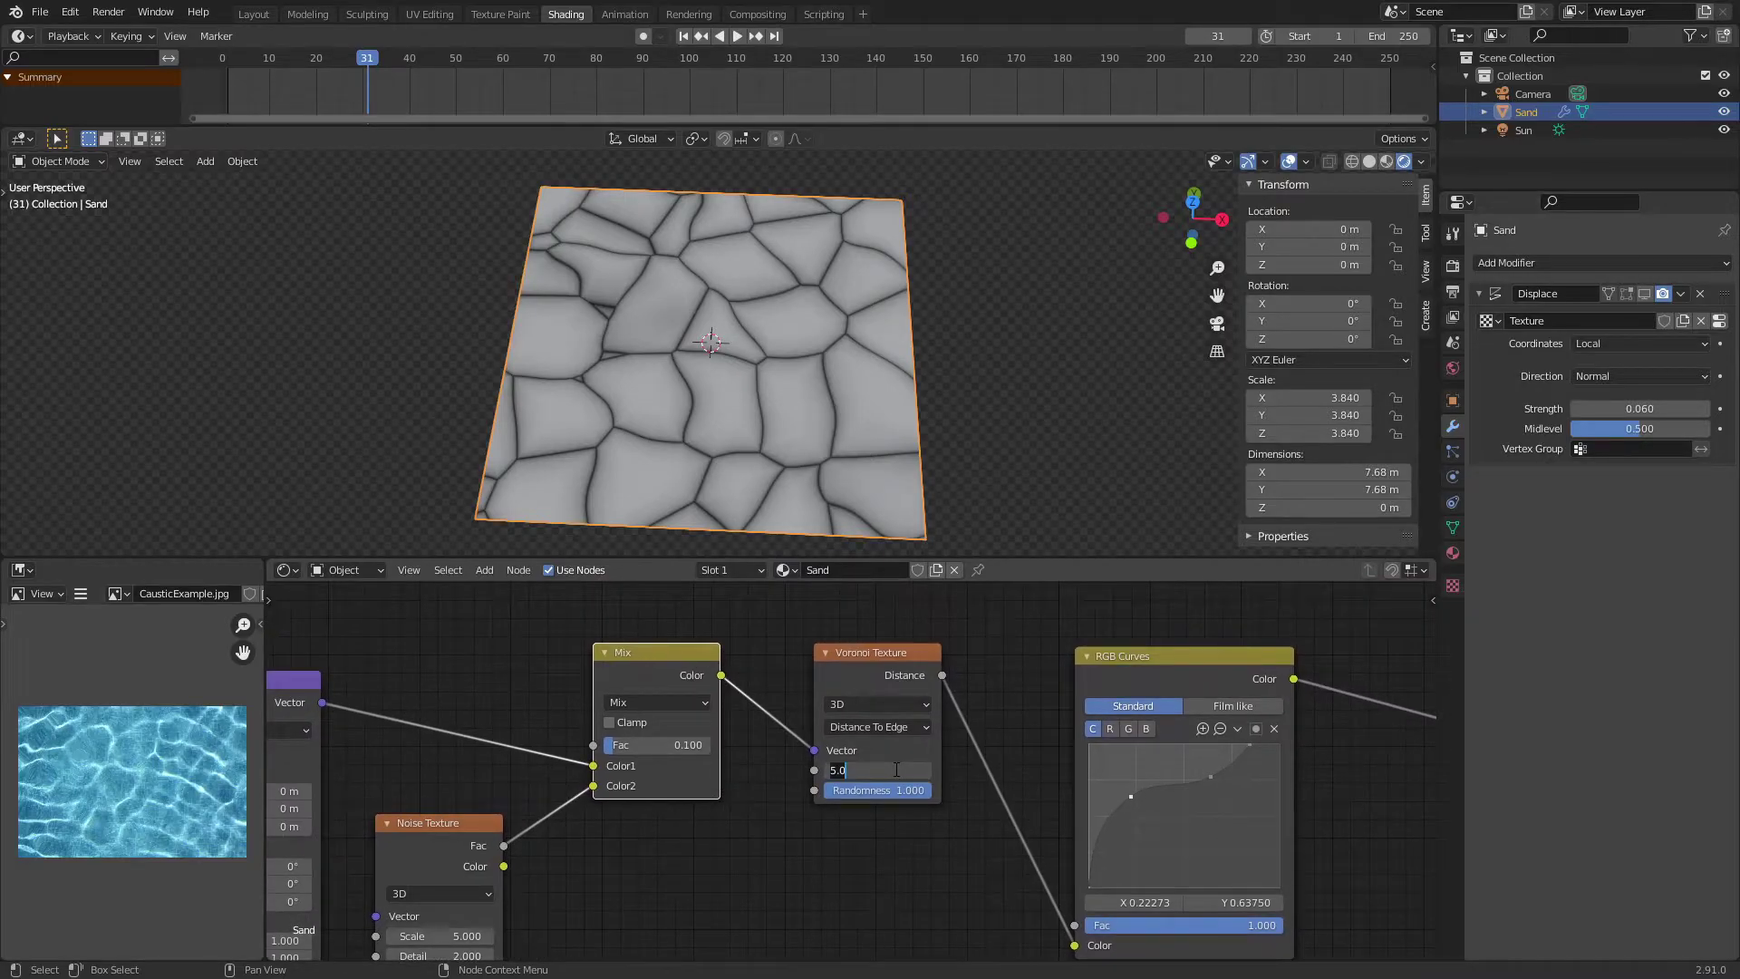
text(10)
key(Return)
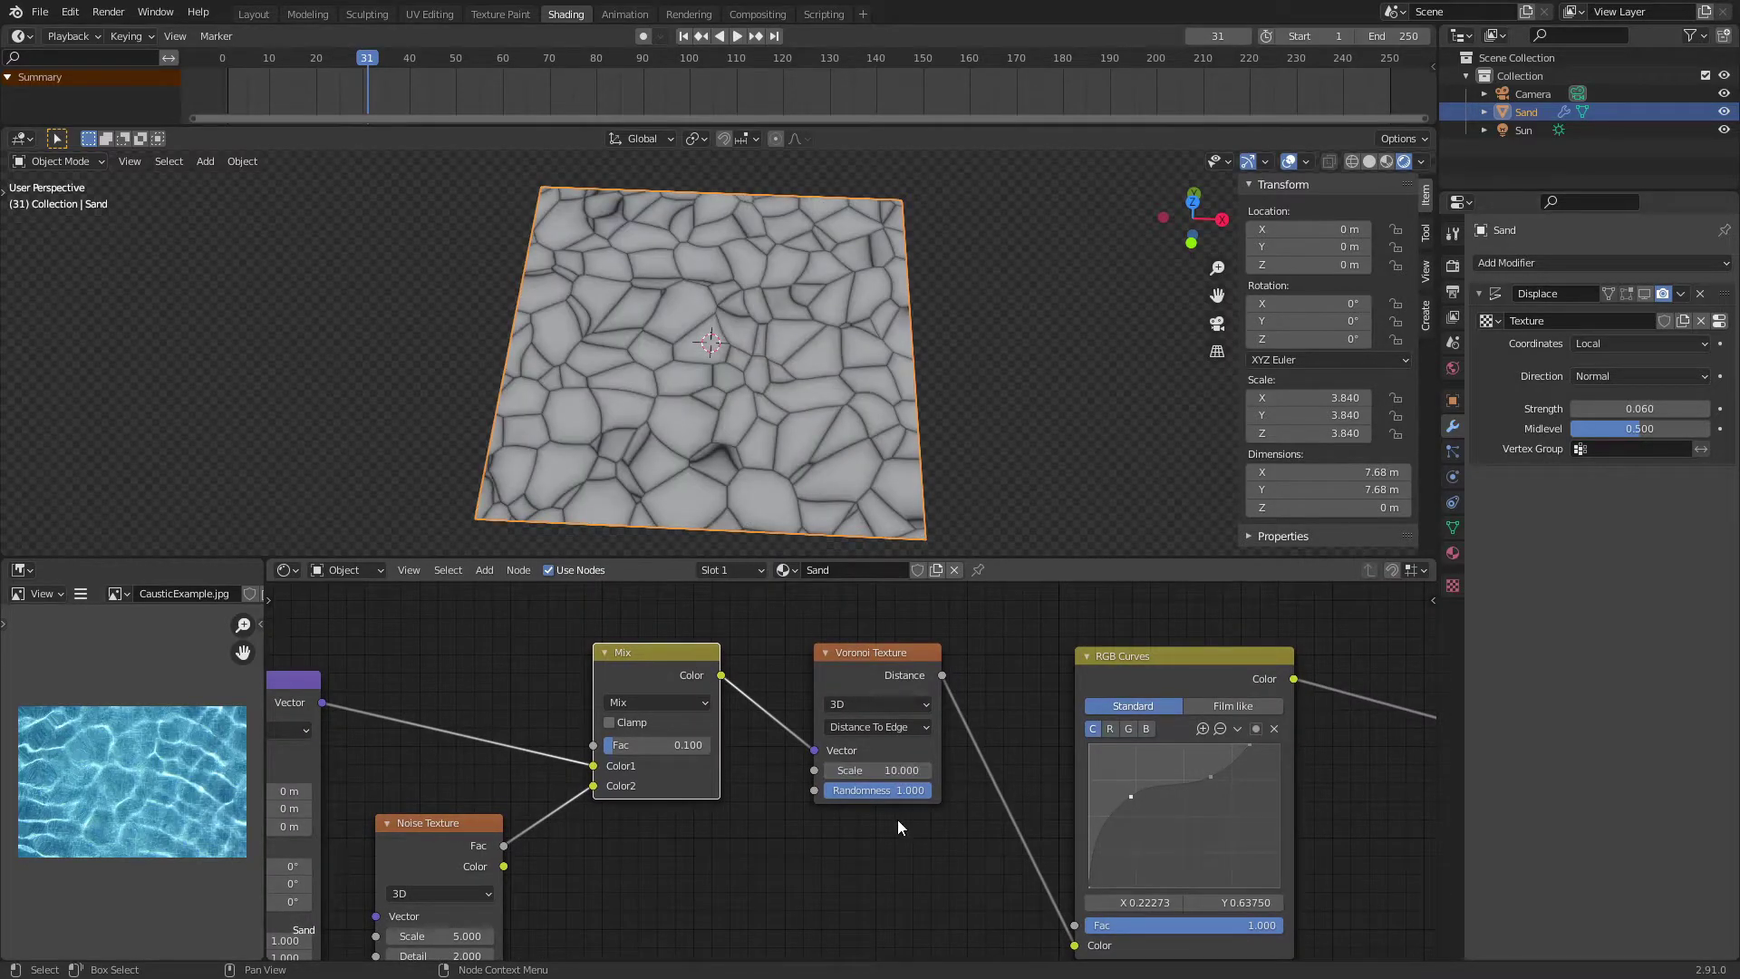
Duplicate the Voronoi Texture and RGB Curves nodes together and place the copies above the originals
scroll(888, 822, down, 2)
middle_drag(911, 835, 687, 872)
drag(842, 741, 866, 707)
drag(642, 745, 670, 754)
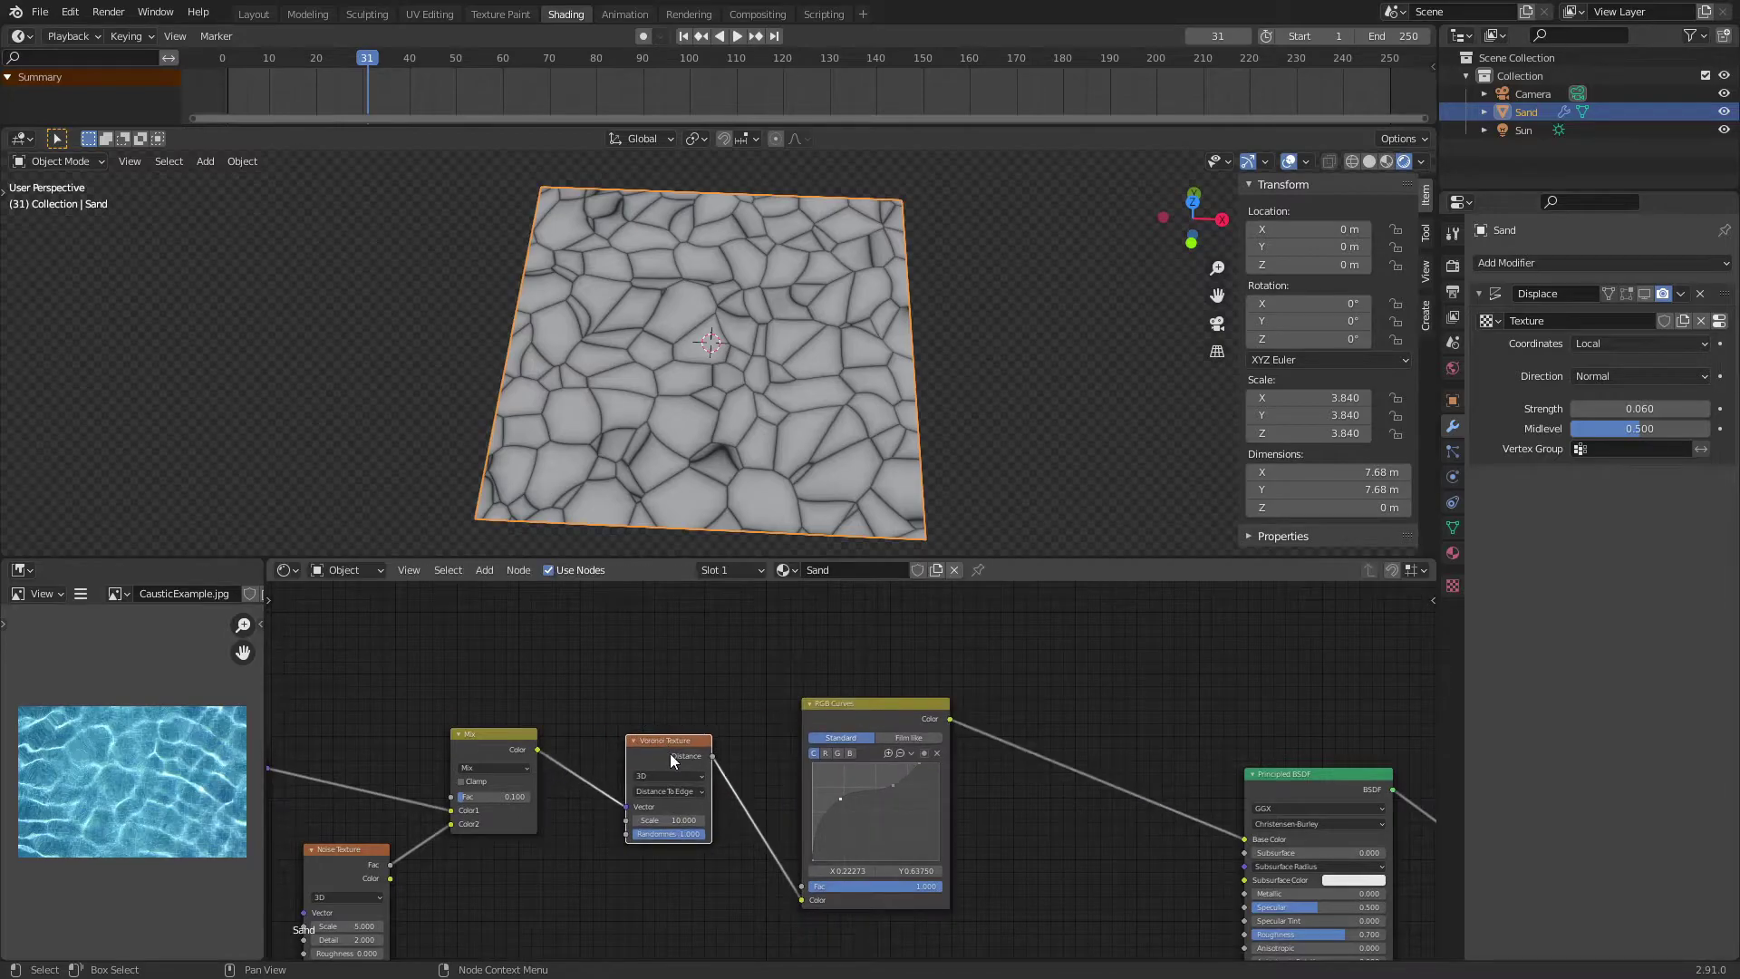
middle_drag(671, 753, 720, 801)
drag(670, 681, 896, 881)
key(shift+d)
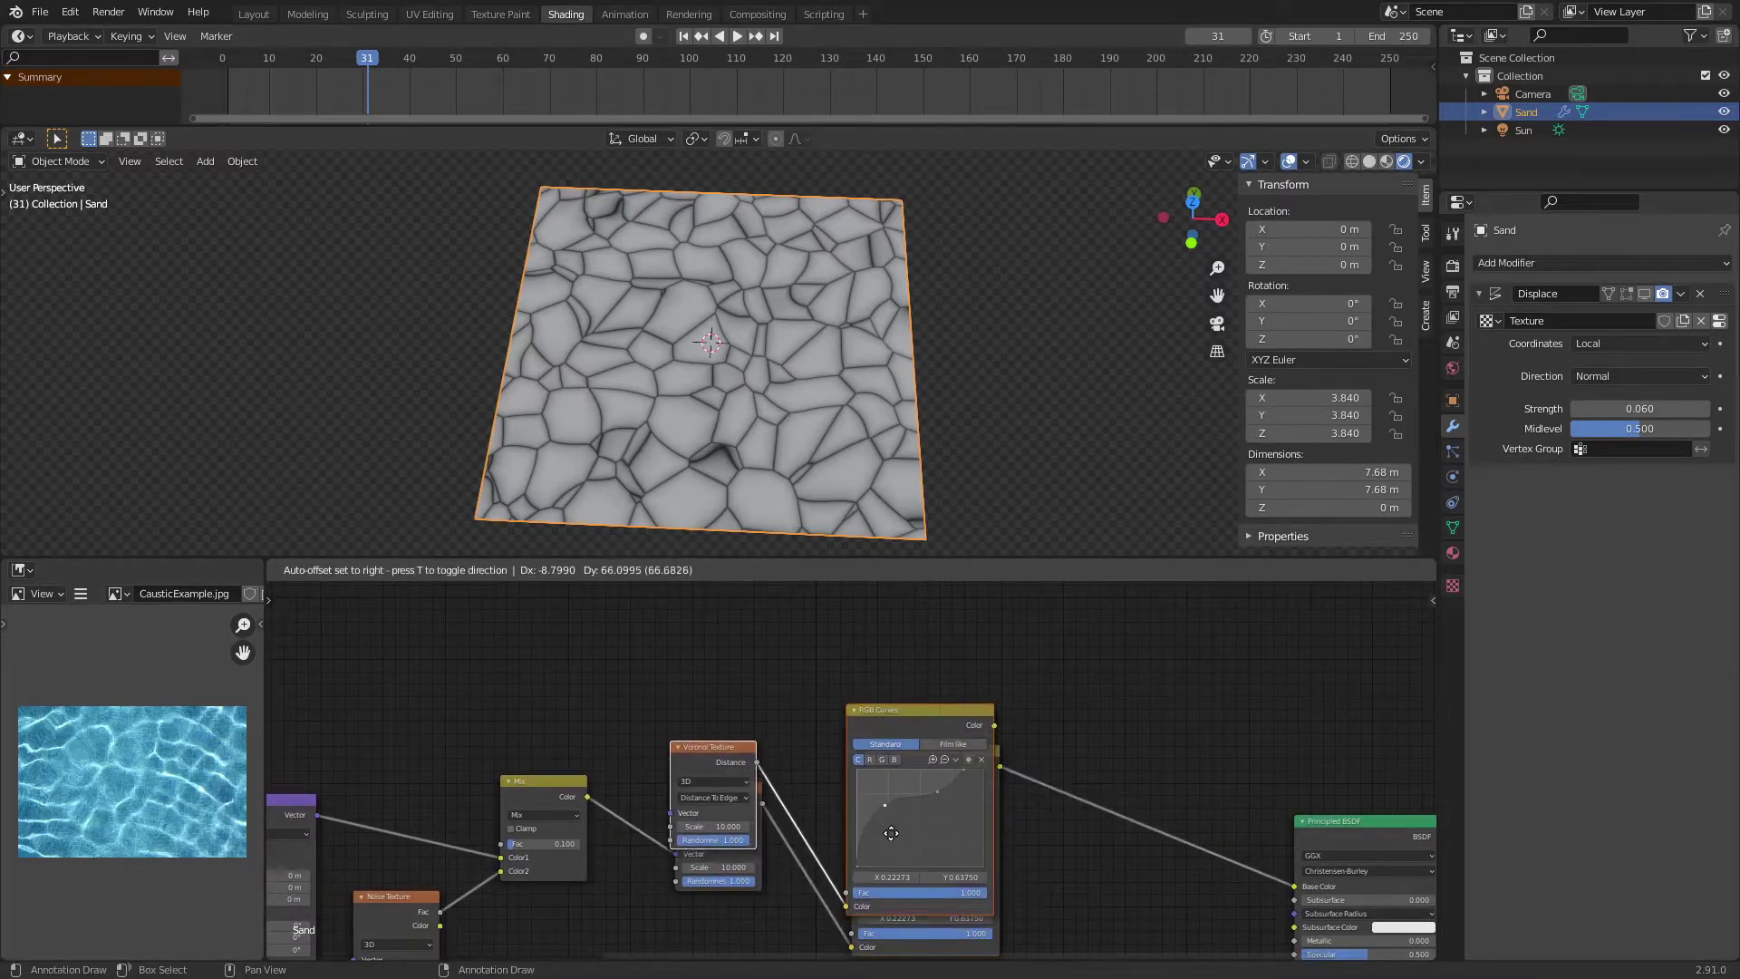
click(899, 649)
click(786, 686)
middle_drag(705, 732, 734, 781)
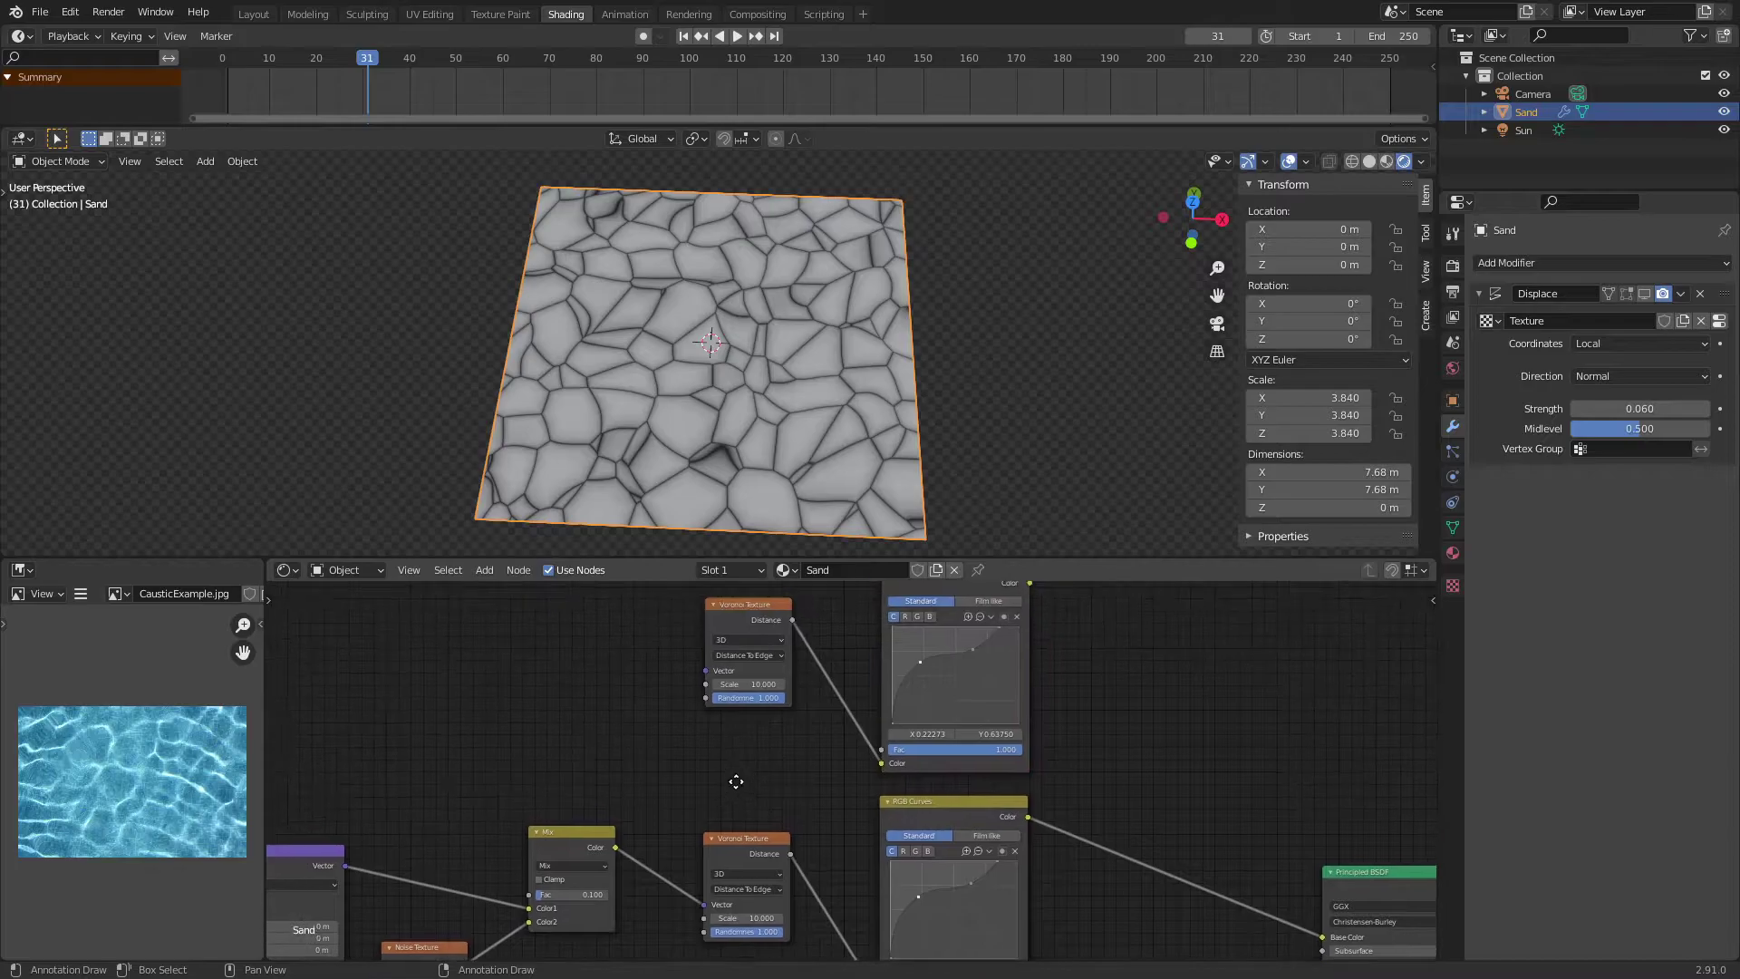
Set the duplicated Voronoi Texture's Scale to 12
scroll(748, 780, up, 1)
middle_drag(721, 634, 805, 752)
drag(808, 770, 831, 815)
click(841, 830)
text(10.0)
key(Return)
Connect the Mix node's Color output to the duplicated Voronoi Texture's Vector input as well
middle_drag(649, 828, 718, 682)
drag(699, 828, 674, 776)
middle_drag(747, 782, 723, 796)
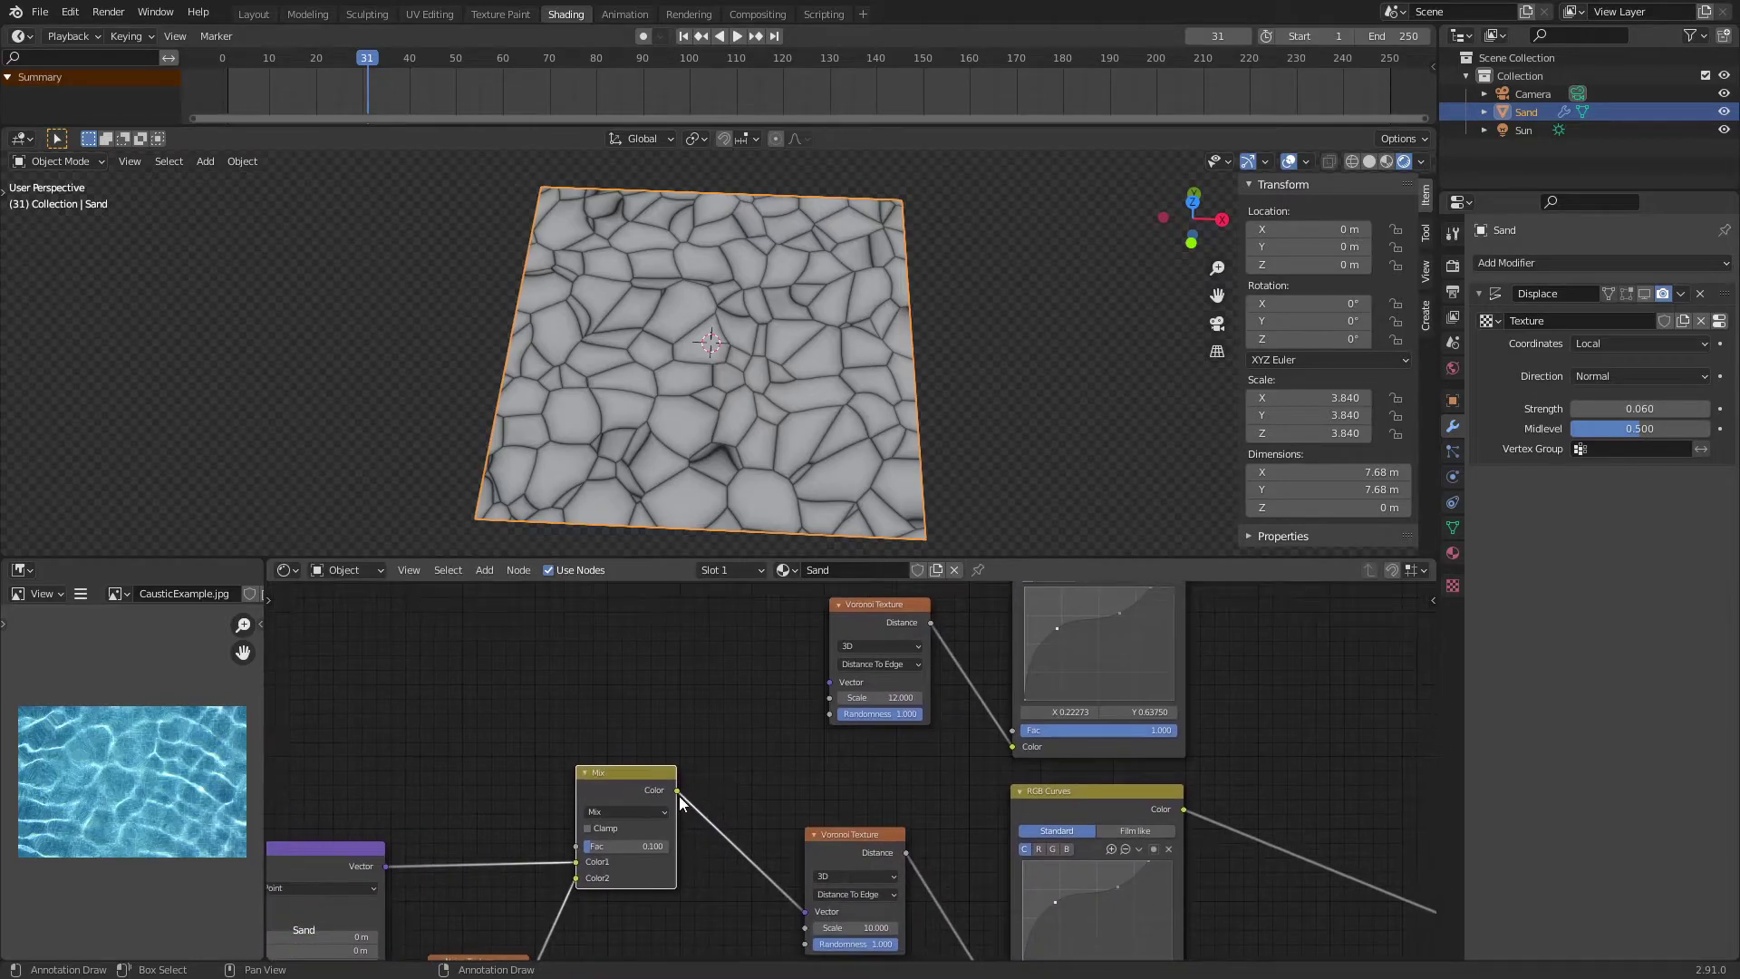
drag(677, 792, 670, 832)
drag(739, 750, 839, 691)
Duplicate the Mix node and place the copy between the RGB Curves nodes and the Principled BSDF
middle_drag(823, 742, 544, 740)
scroll(963, 737, down, 3)
middle_drag(963, 738, 921, 714)
click(437, 700)
key(shift+d)
click(953, 633)
click(319, 752)
drag(319, 753, 331, 733)
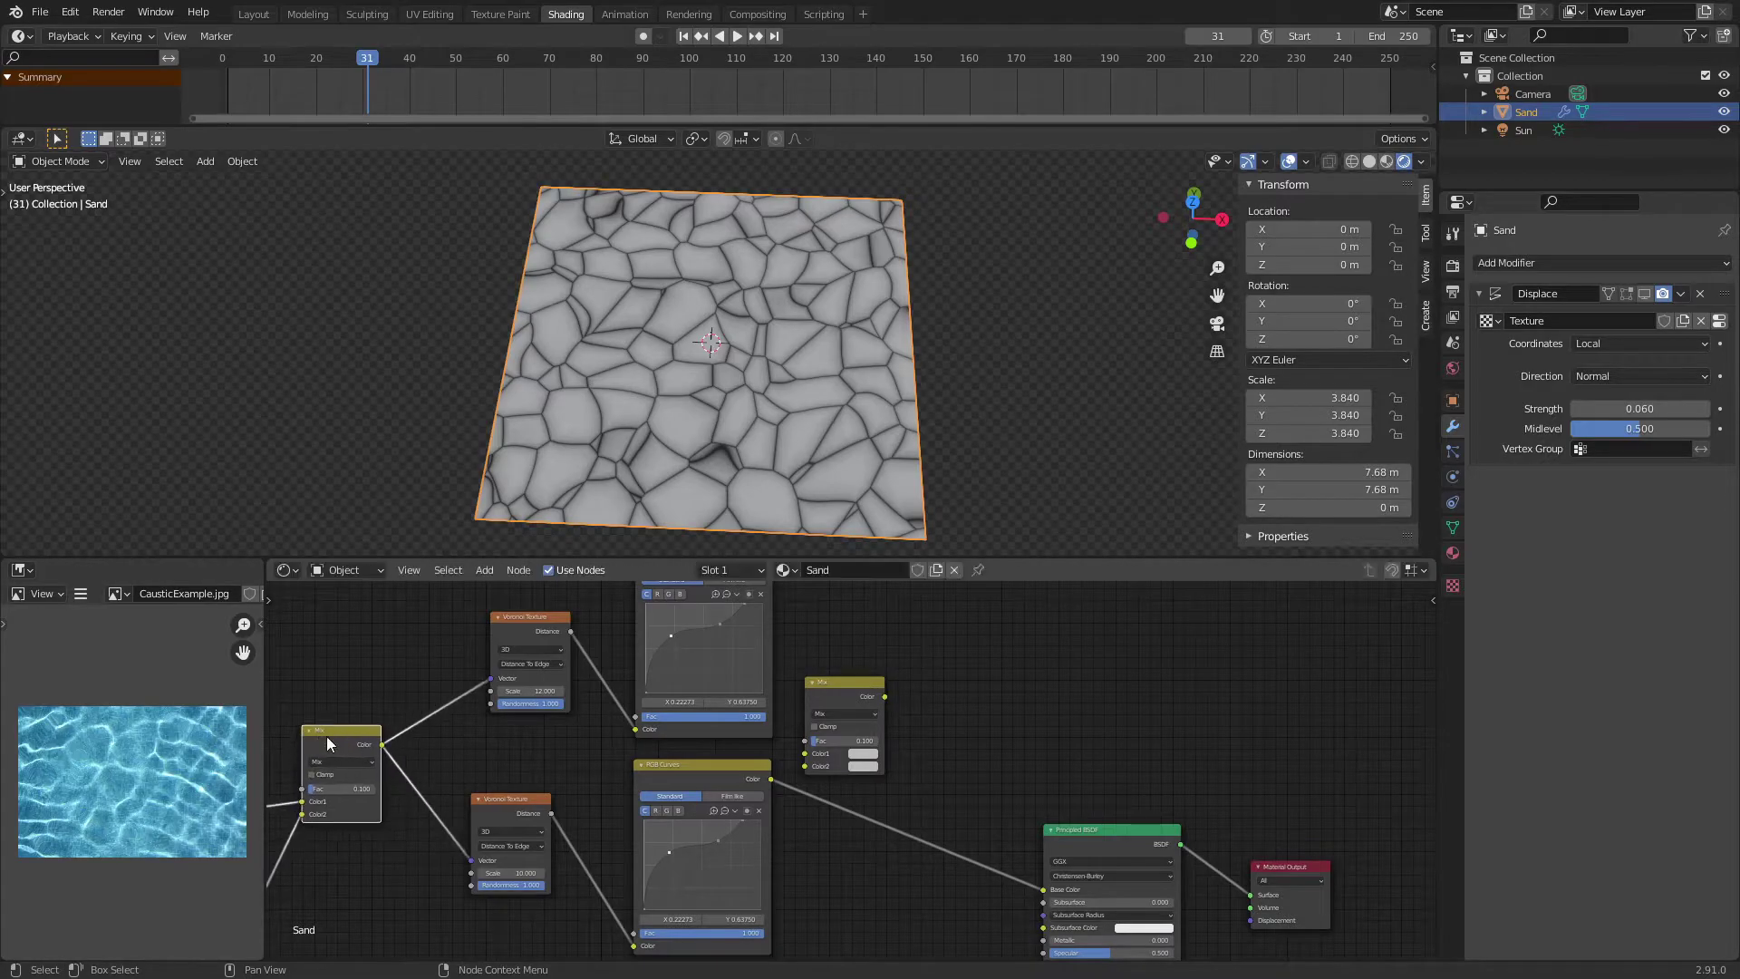
Change the duplicated Mix node's blending mode to Add
scroll(1019, 740, up, 2)
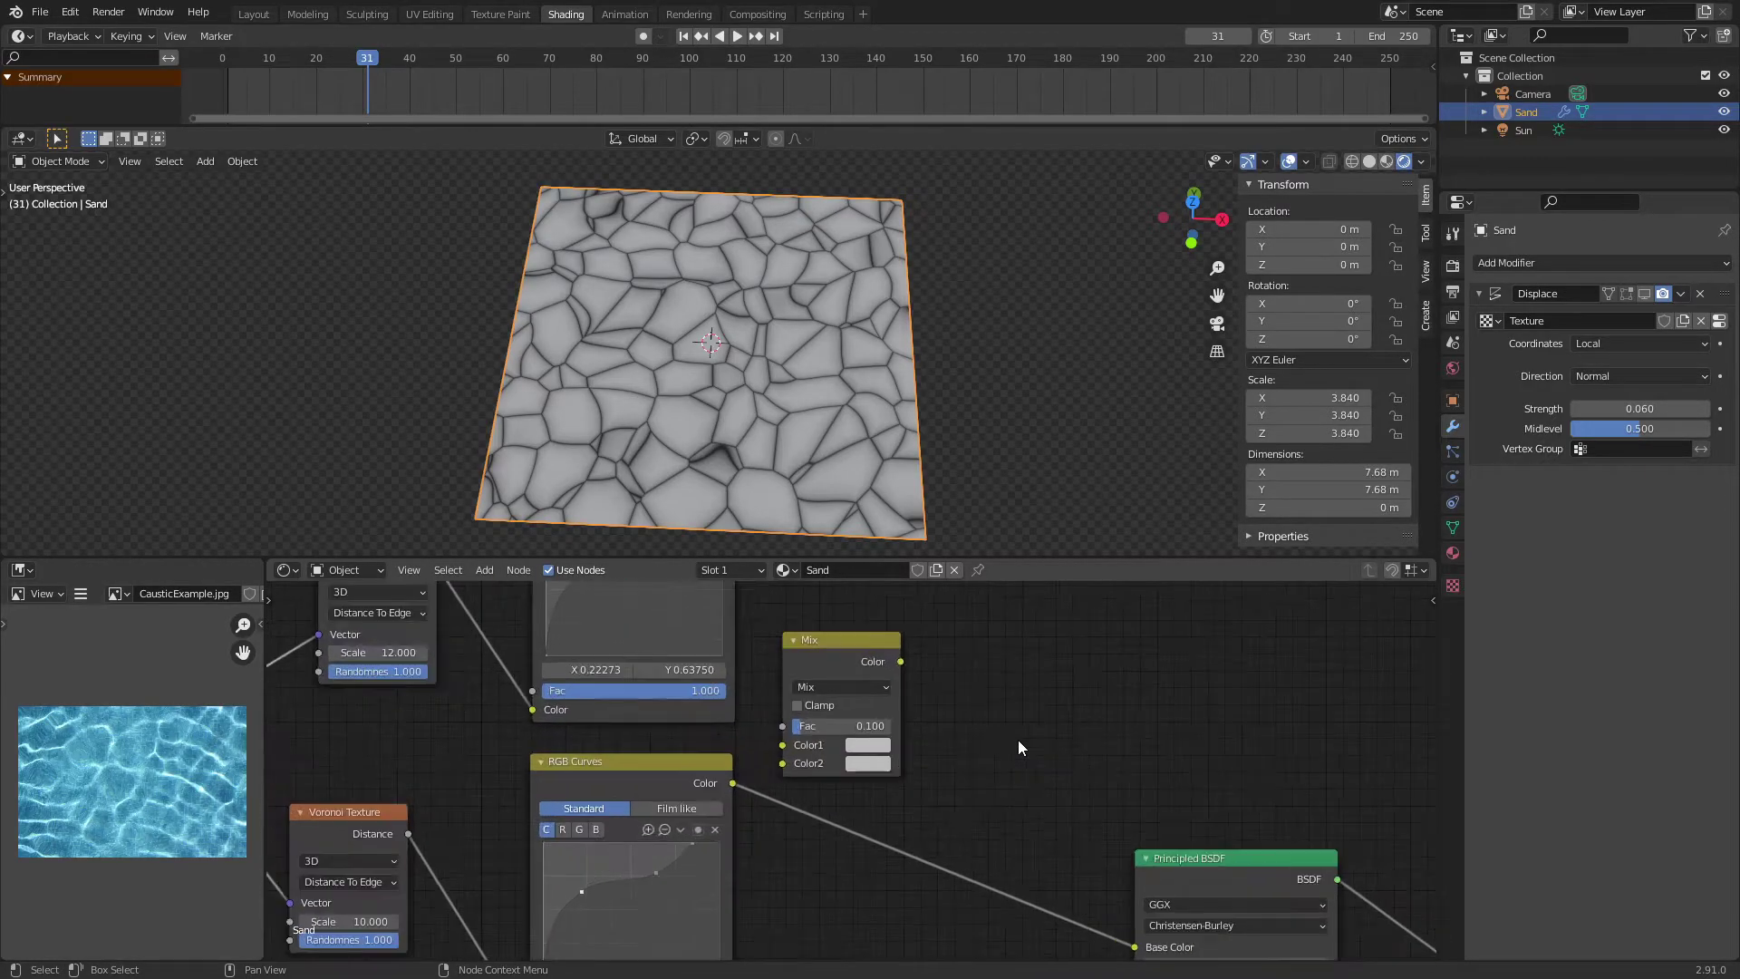
drag(832, 659, 868, 686)
click(879, 712)
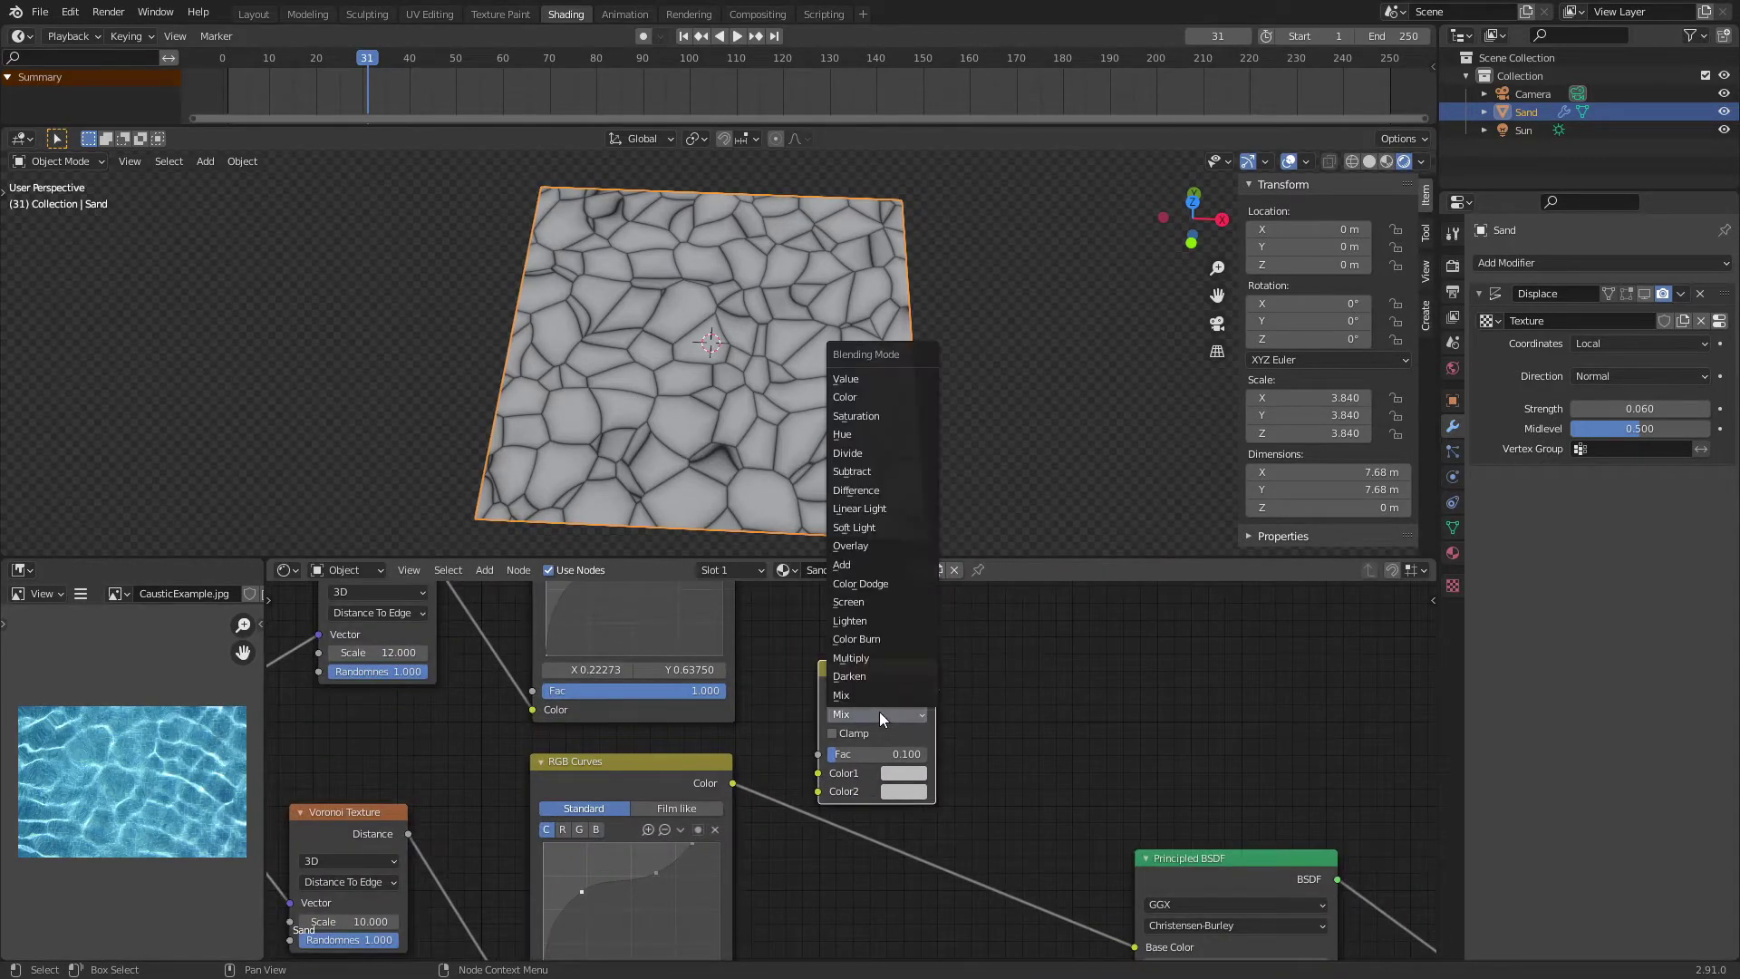
click(873, 565)
Connect the upper RGB Curves output to the Add node's Color1 and the lower one to Color2
scroll(700, 676, down, 3)
drag(664, 628, 829, 821)
middle_drag(791, 823, 775, 732)
scroll(775, 732, up, 1)
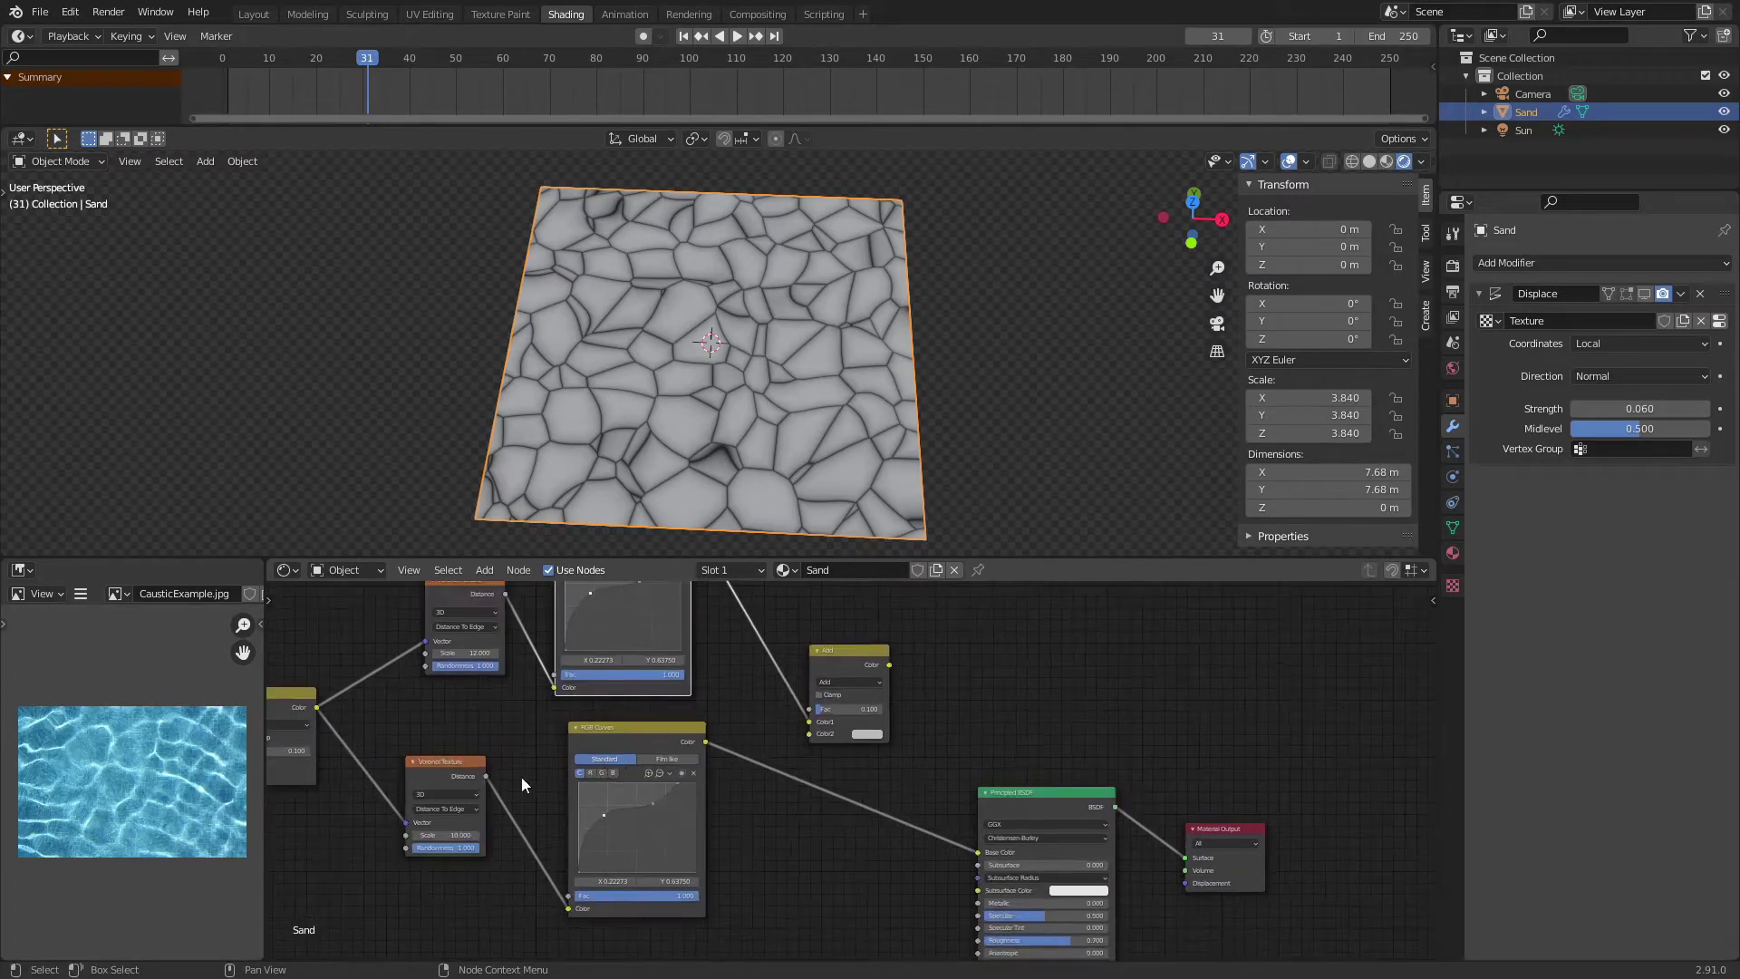
drag(706, 742, 810, 736)
Connect the Add node's Color output to the Principled BSDF's Base Color
scroll(819, 749, down, 1)
middle_drag(857, 740, 789, 767)
scroll(828, 733, up, 4)
drag(750, 667, 918, 912)
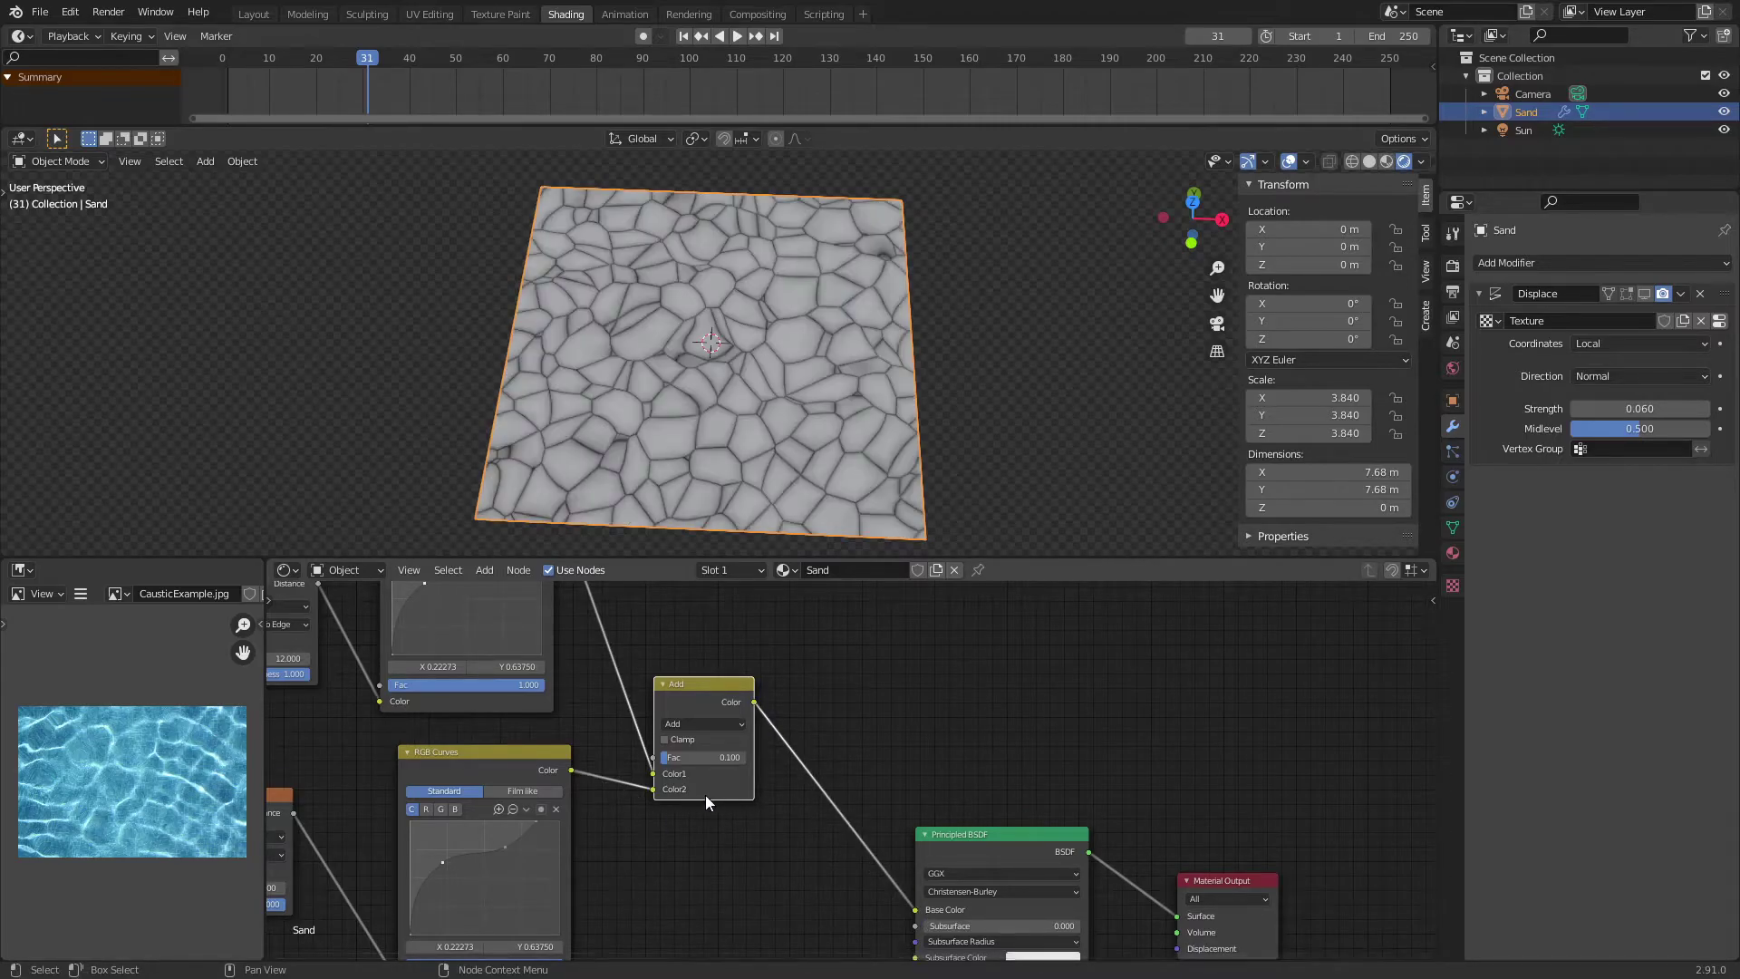
Set the Add node's Fac to 0.3
scroll(711, 790, up, 3)
scroll(729, 775, up, 1)
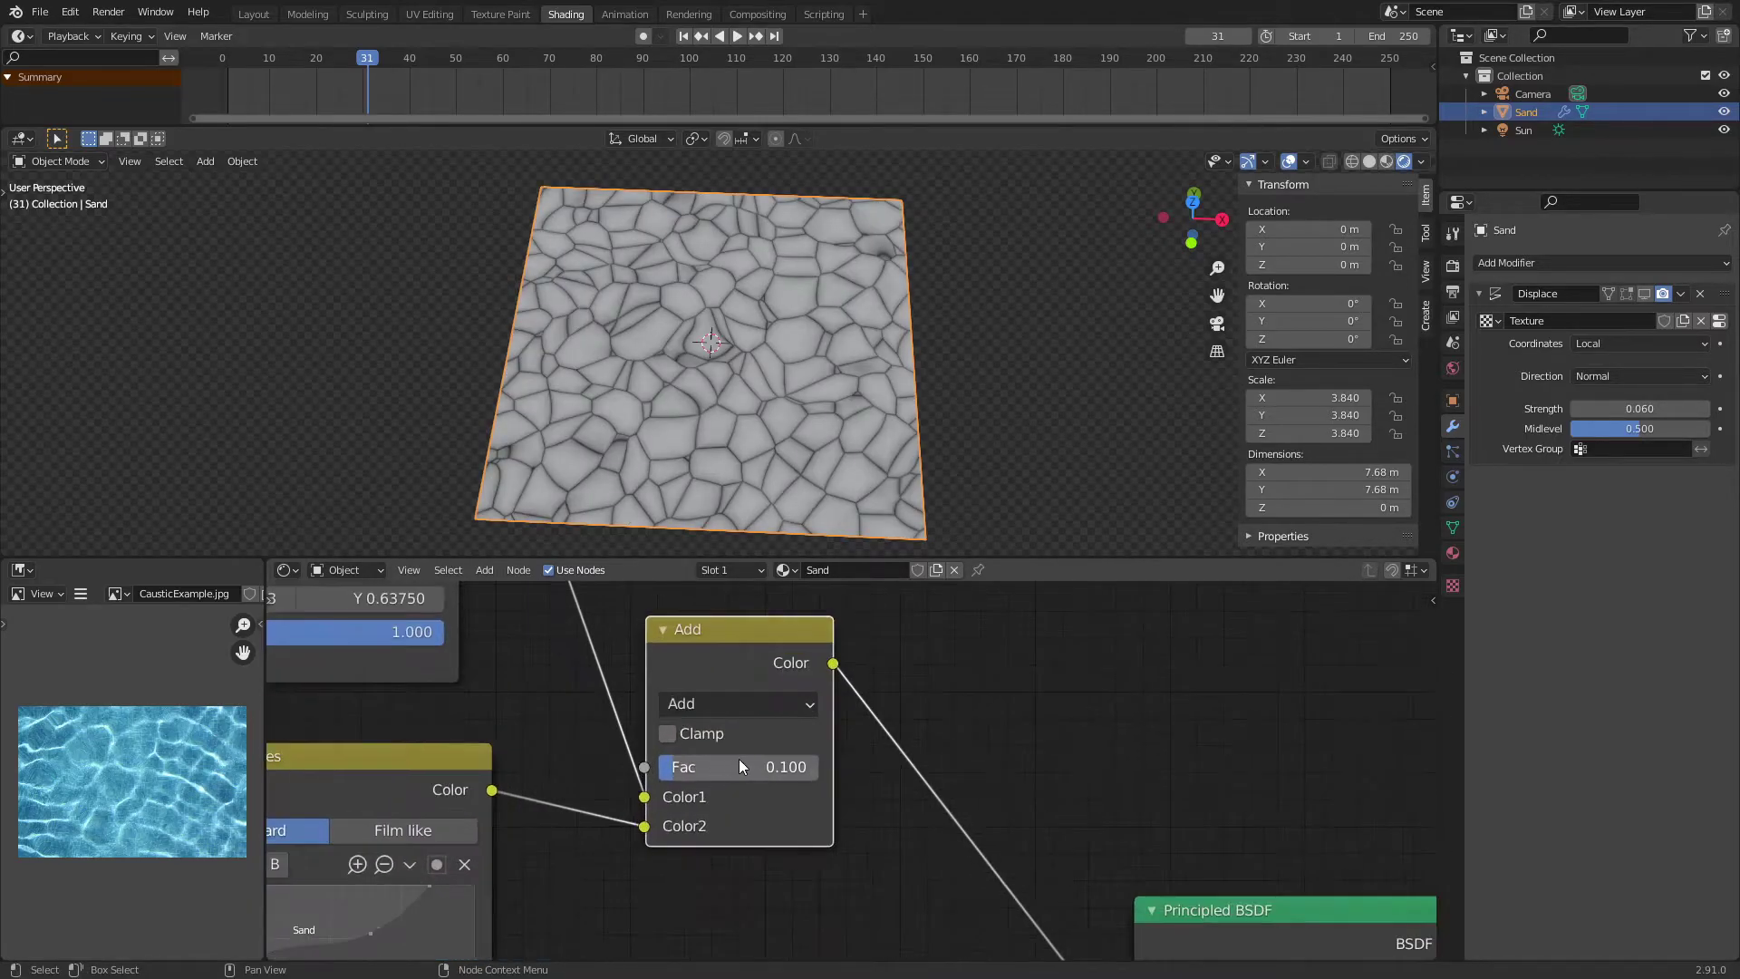
mouse_move(737, 763)
mouse_down()
mouse_move(687, 766)
mouse_move(704, 767)
mouse_up()
scroll(579, 417, up, 4)
scroll(579, 418, down, 5)
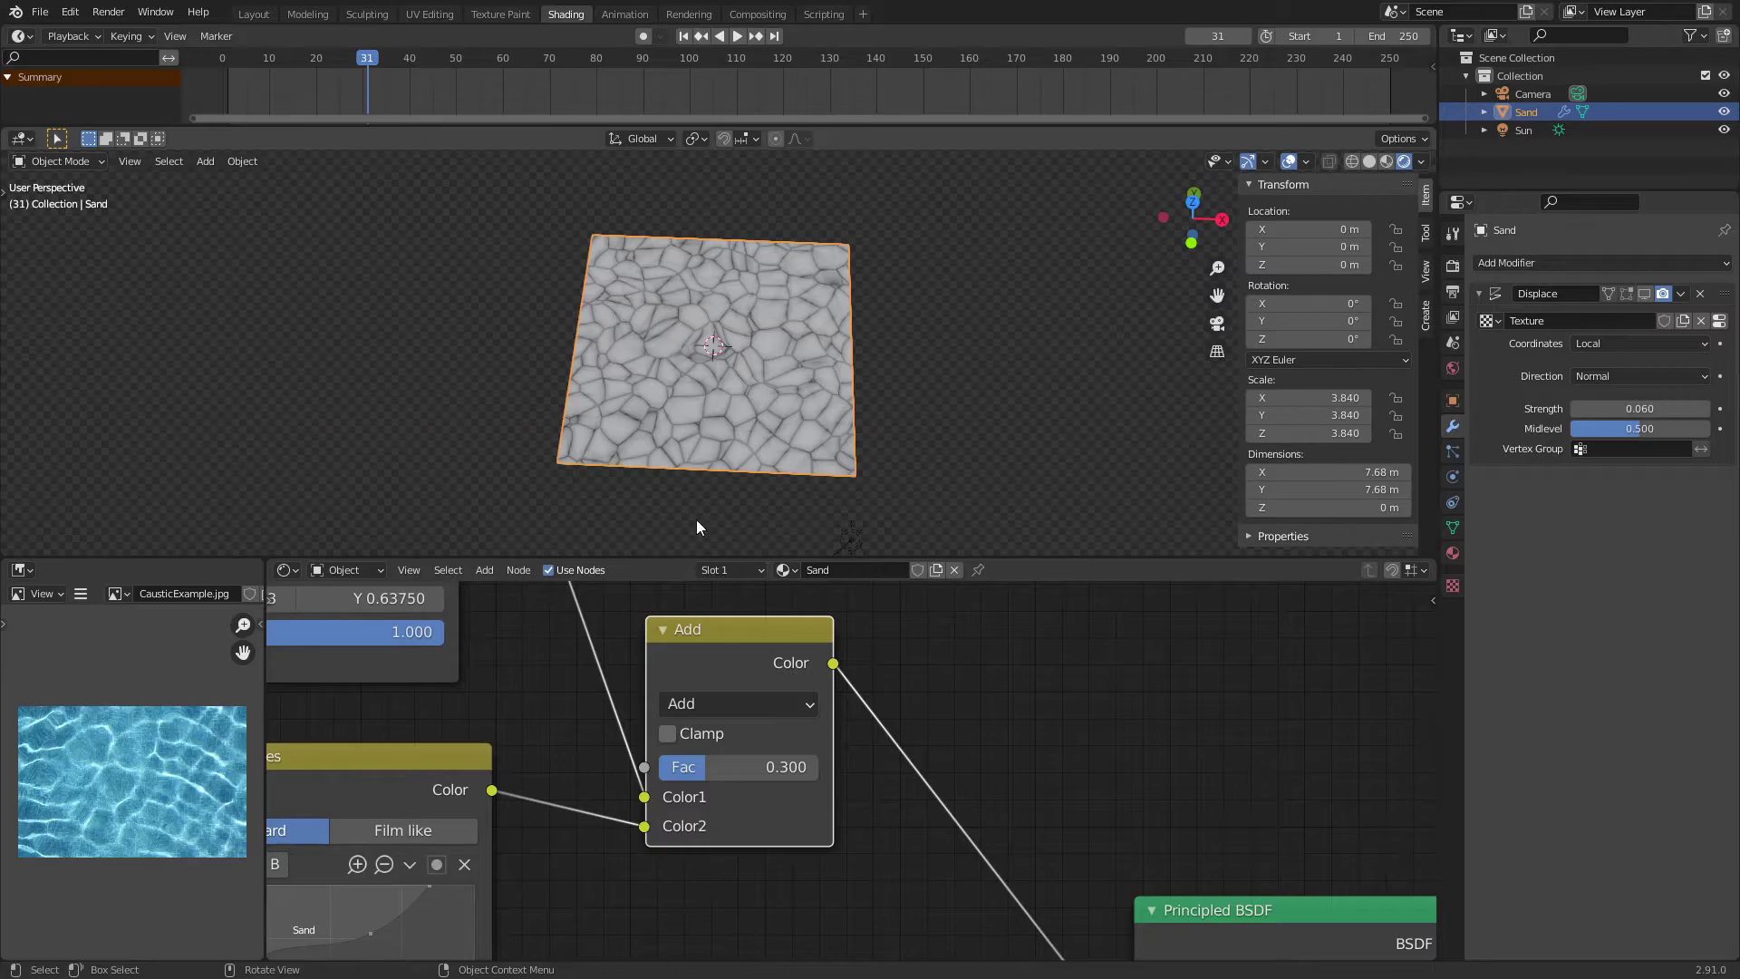
Move the Material Output and Principled BSDF nodes farther from the Add node
scroll(688, 792, down, 4)
drag(1027, 814, 1218, 727)
drag(826, 788, 1007, 736)
Move the Sand Texture node group from the unused nodes to the space below the Add node
scroll(564, 794, down, 5)
middle_drag(564, 794, 776, 753)
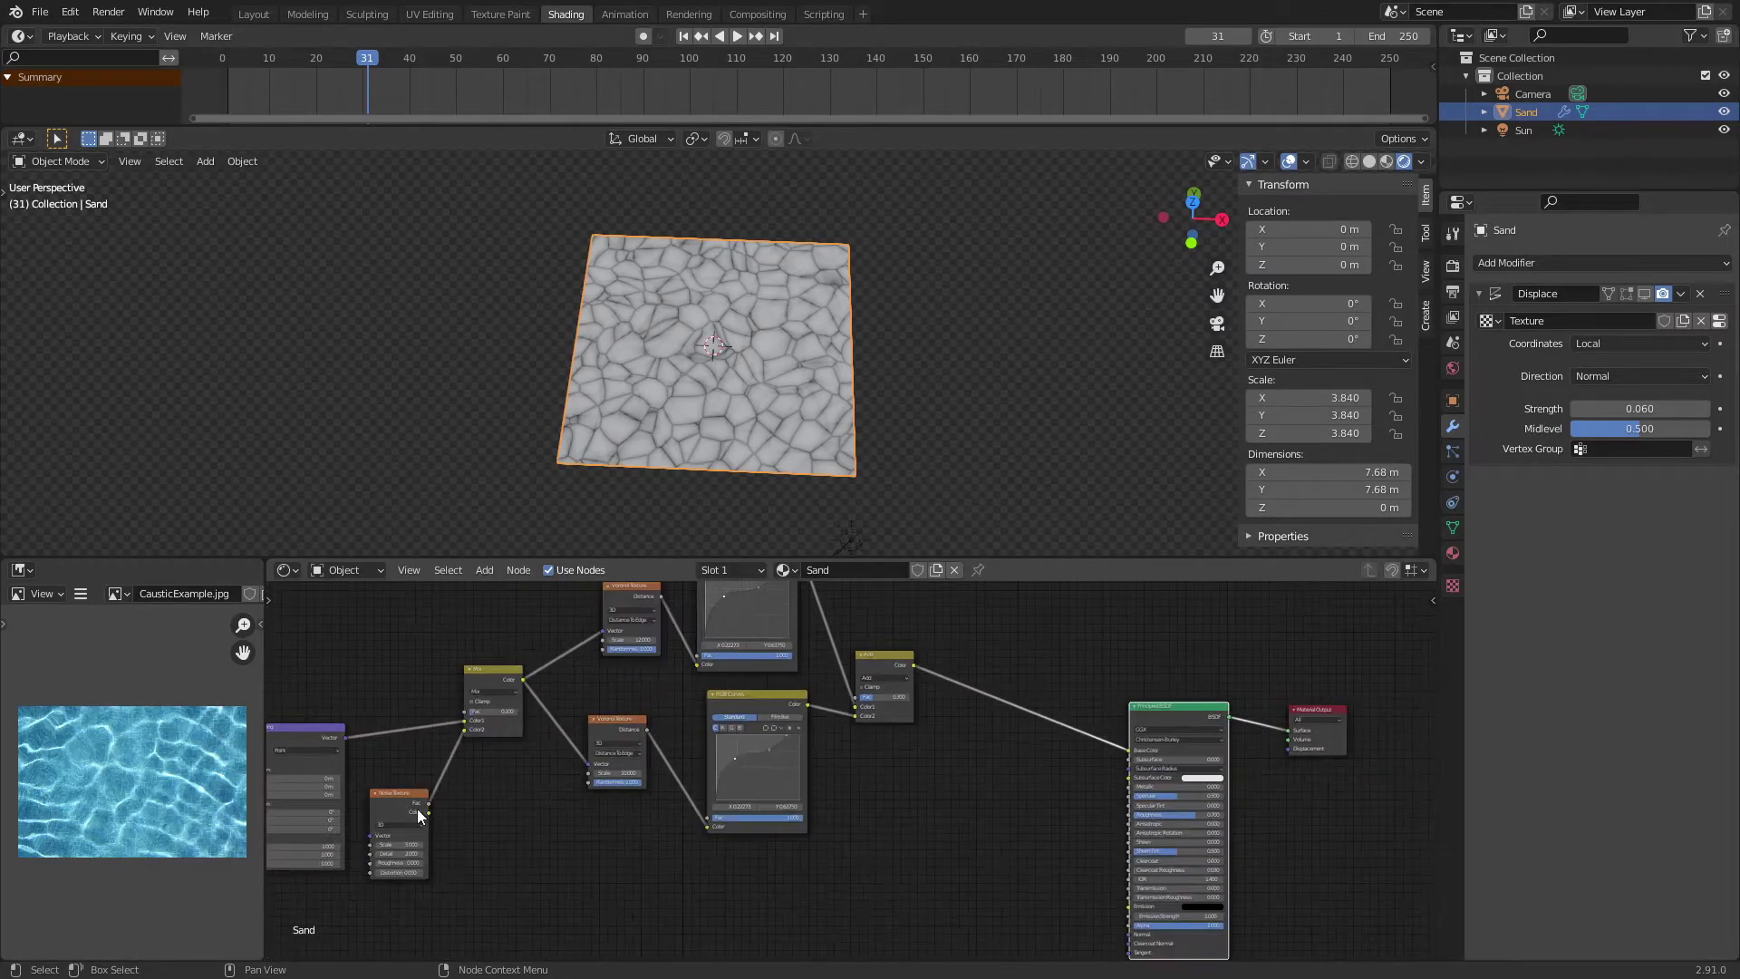
middle_drag(407, 803, 929, 732)
middle_drag(583, 747, 754, 765)
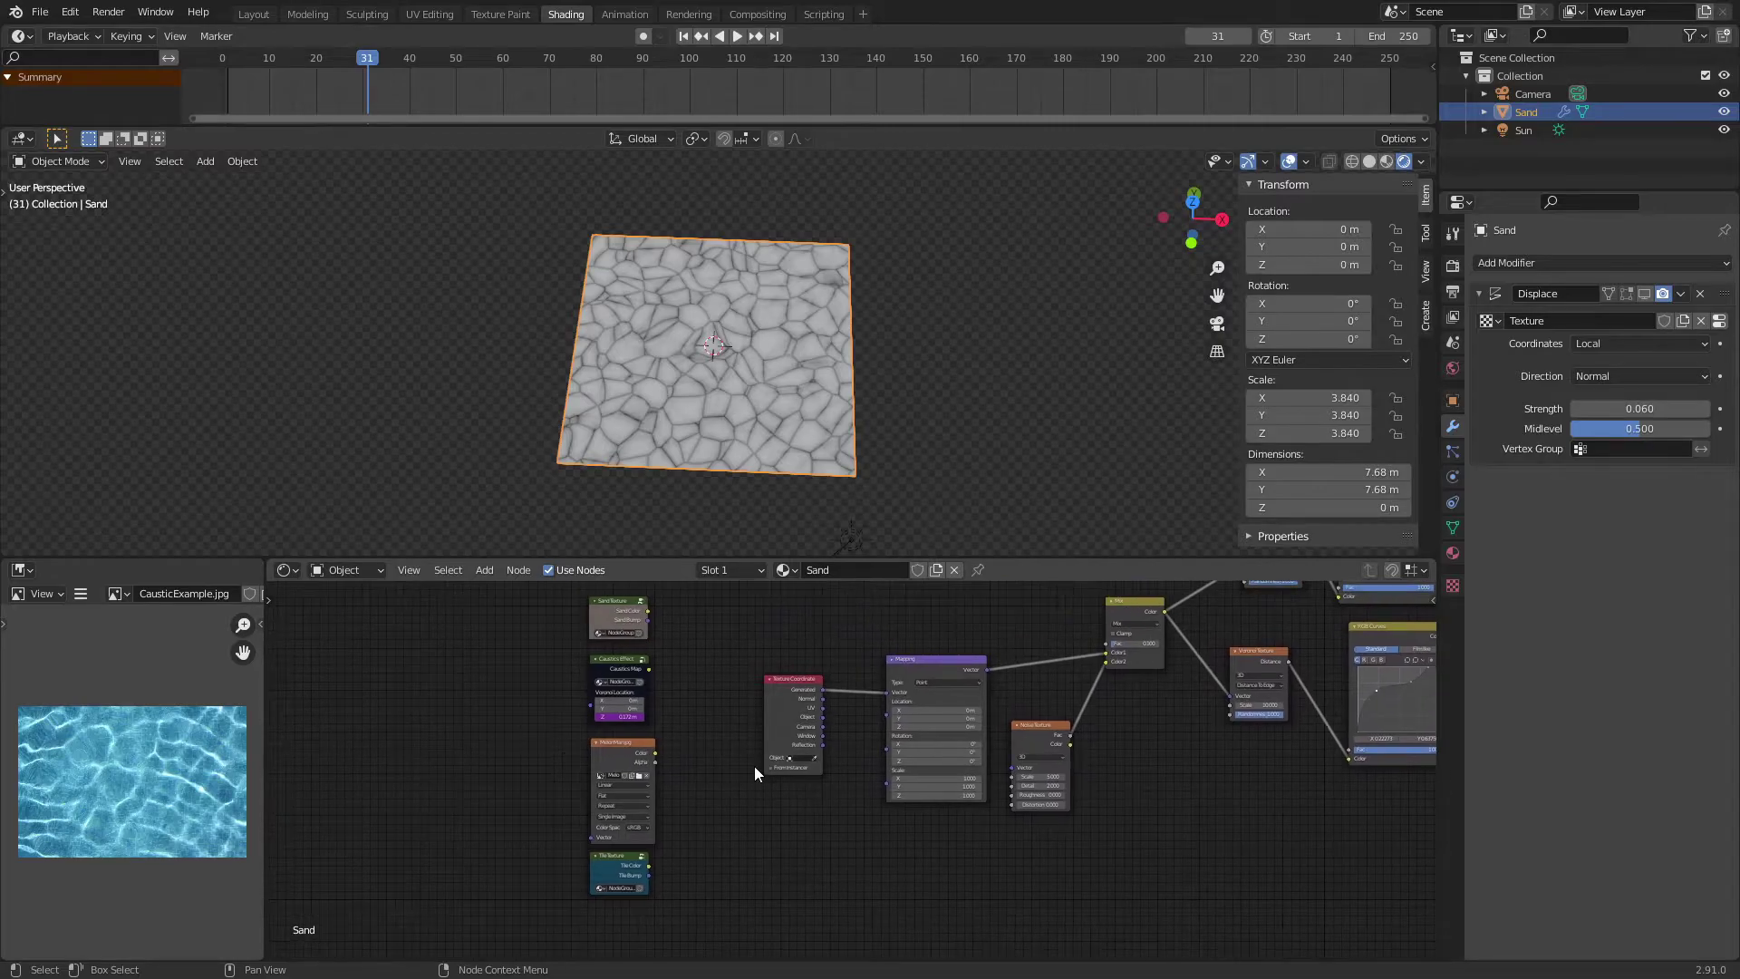
mouse_move(709, 822)
middle_down()
mouse_move(742, 771)
mouse_move(689, 843)
middle_up()
drag(651, 606, 1135, 808)
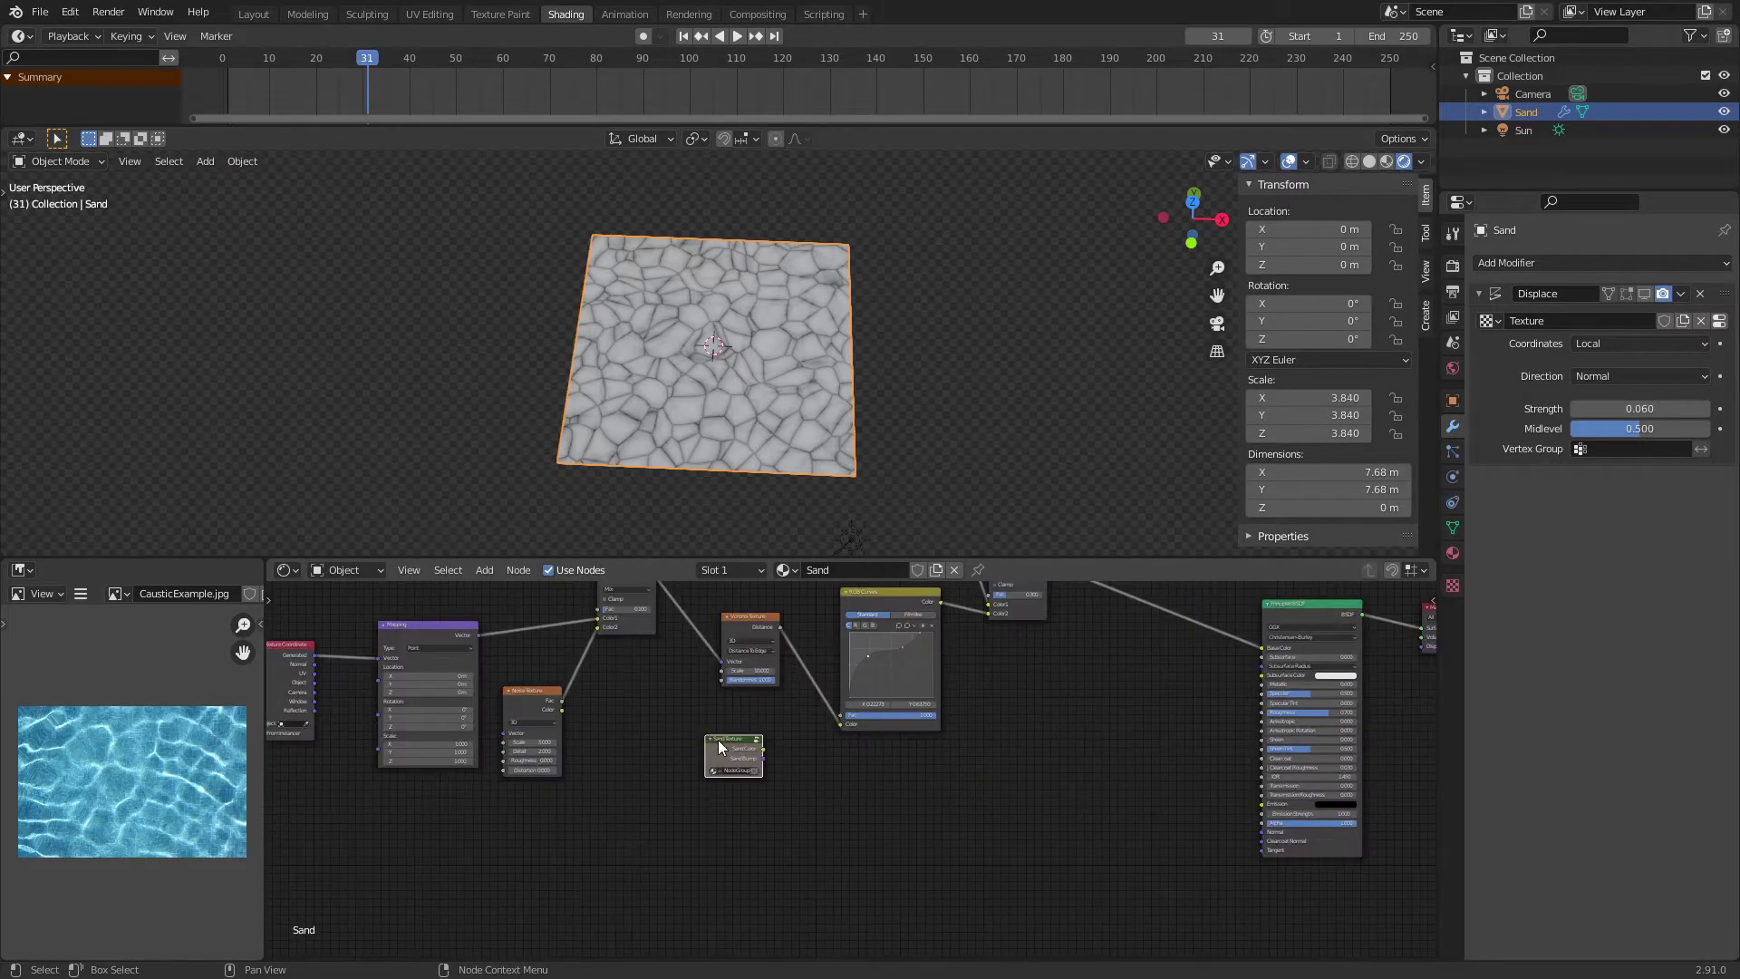
drag(718, 740, 1035, 722)
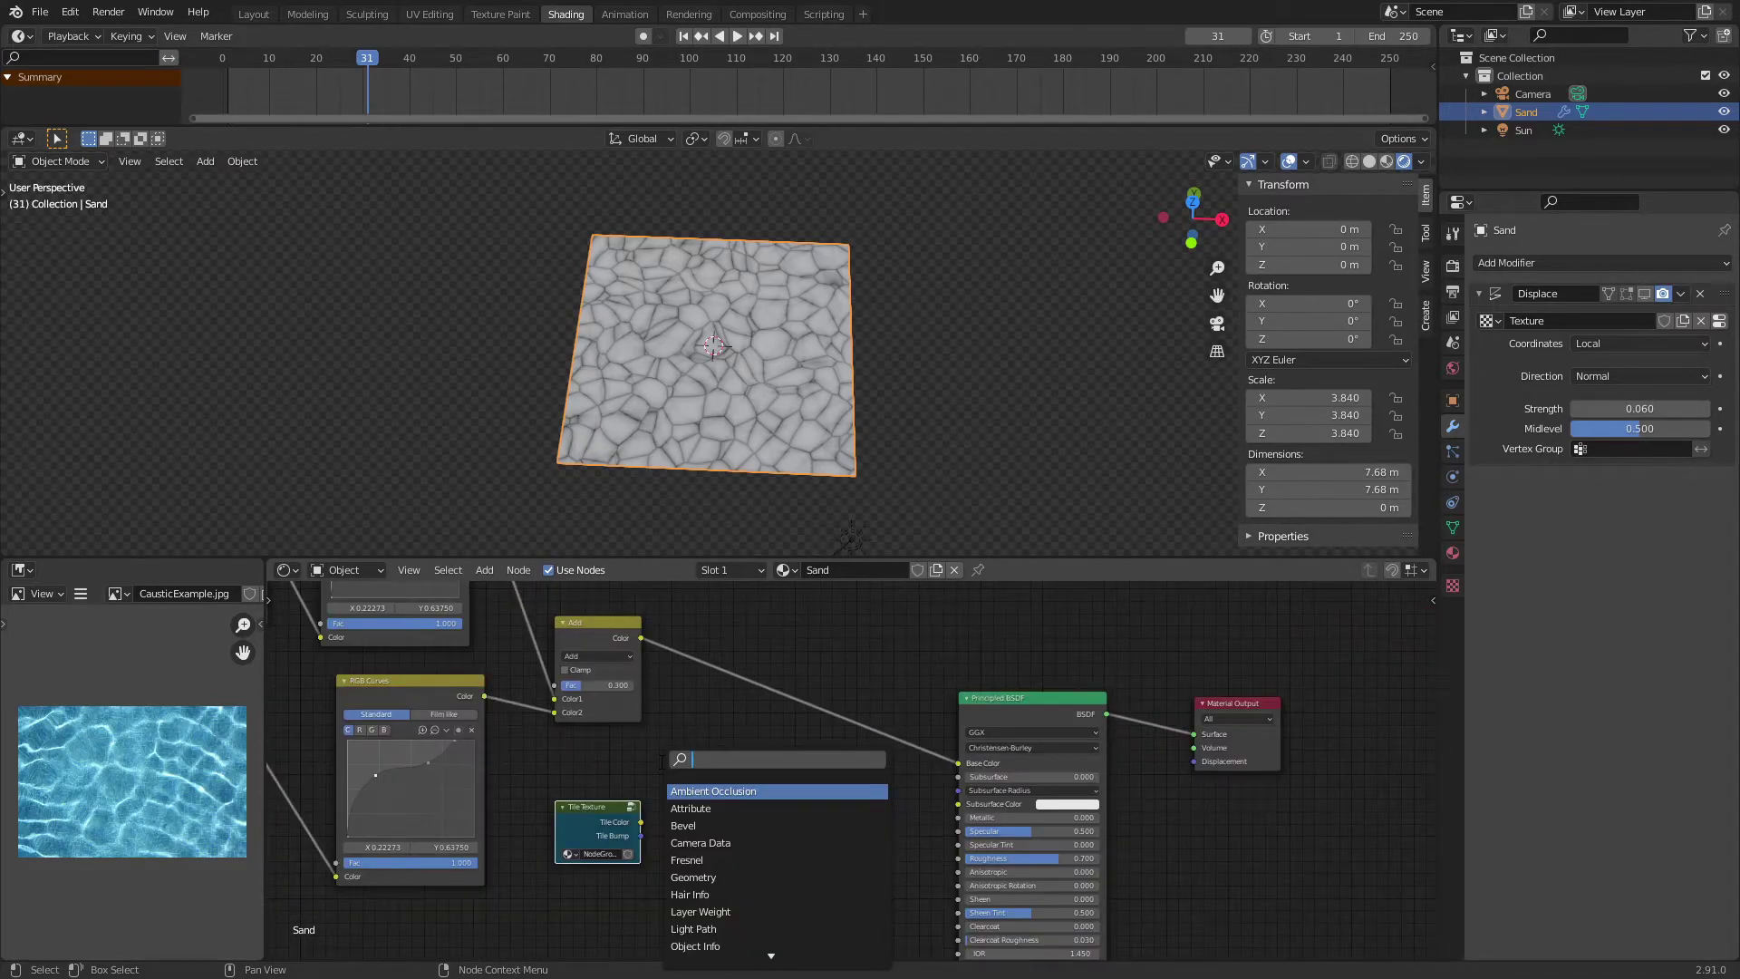
Add a Bright/Contrast node fed by the Tile Texture's Tile Color, and connect Tile Bump to the Principled BSDF's Normal
text(brig)
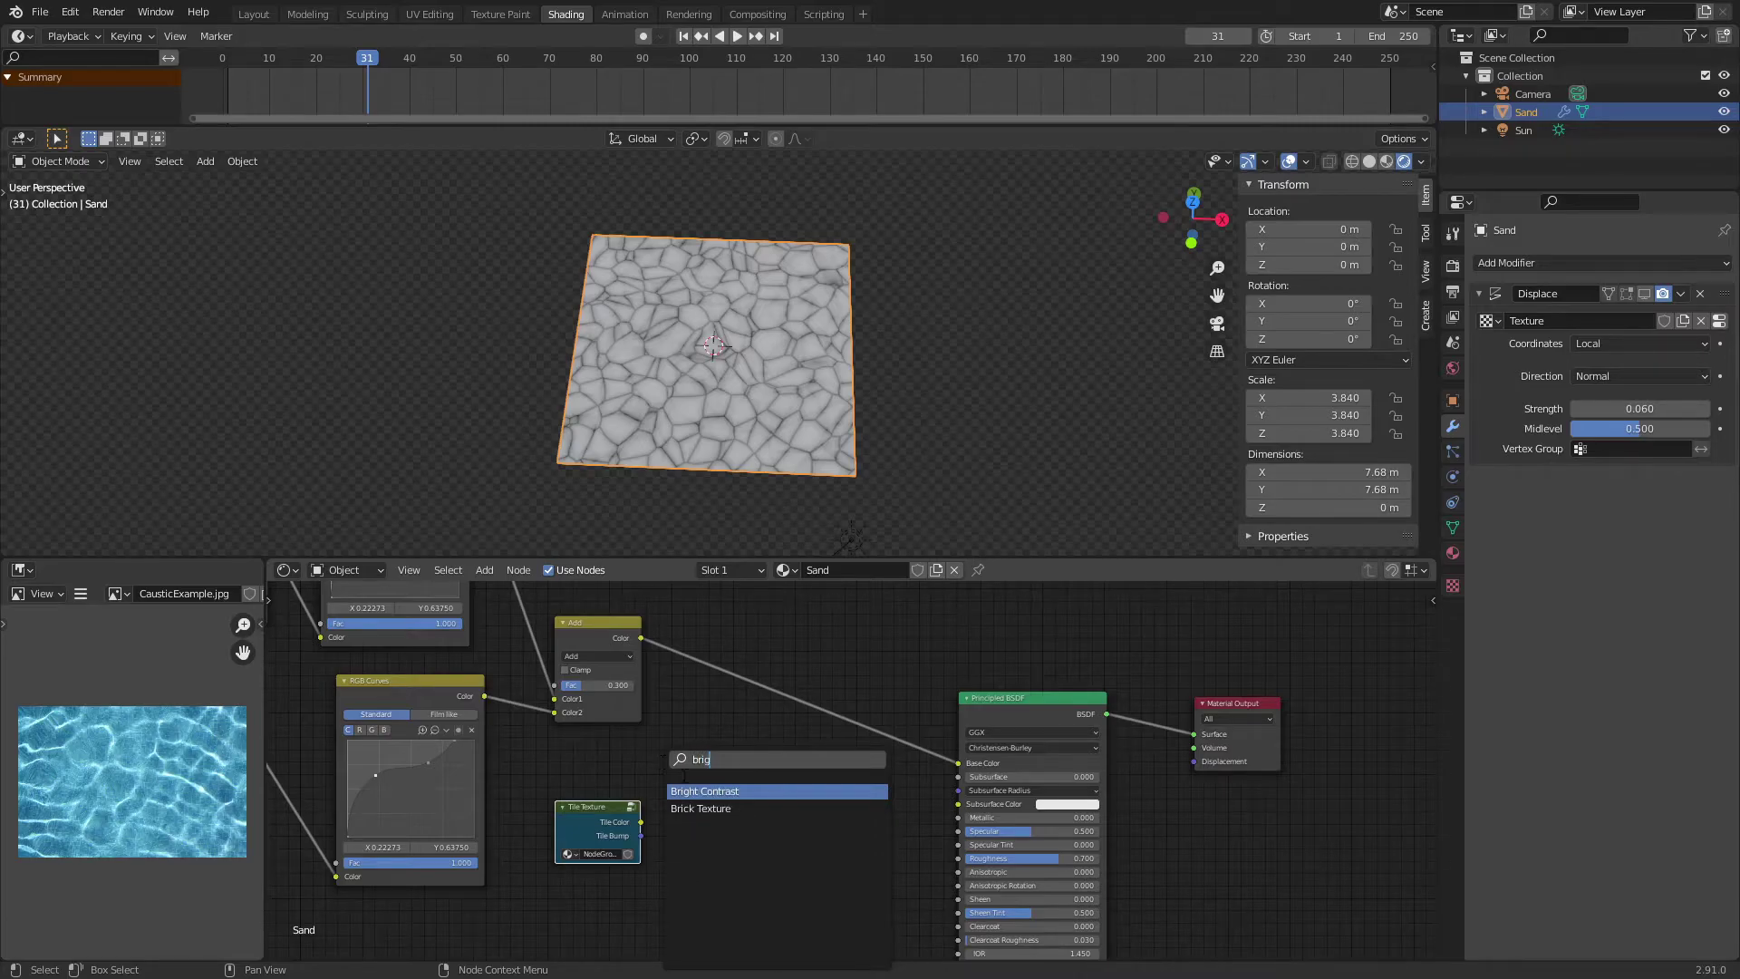
click(688, 791)
click(704, 778)
drag(634, 819, 683, 785)
middle_drag(636, 821, 698, 753)
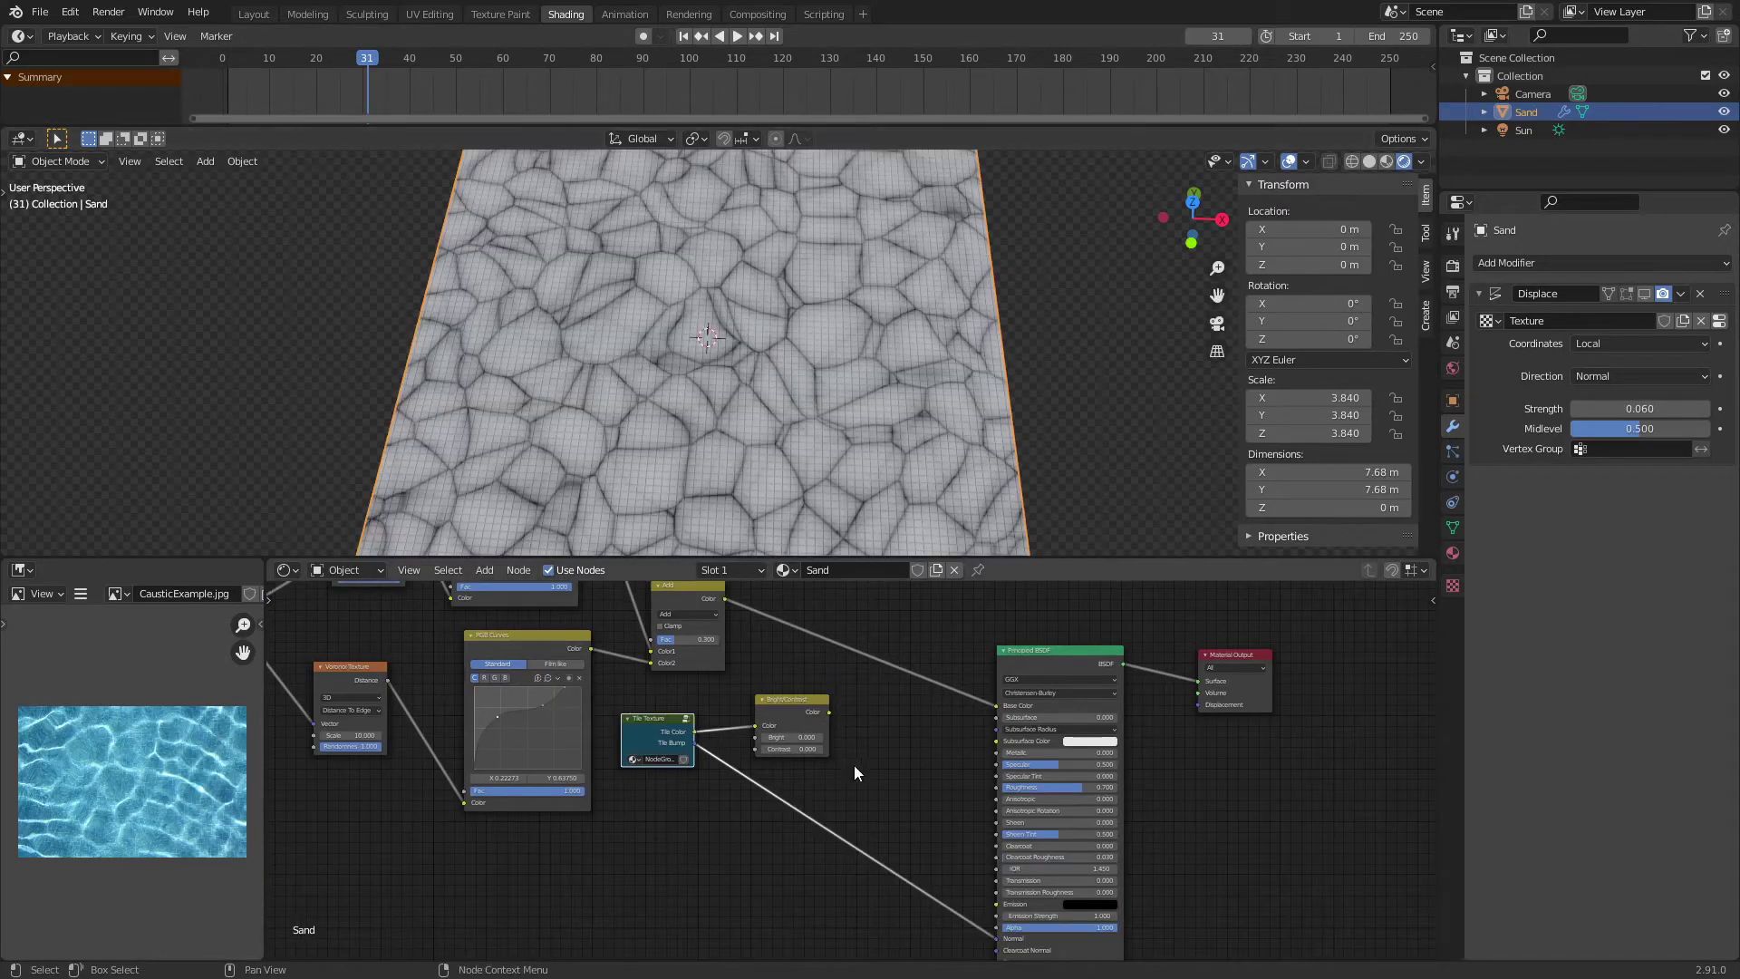
middle_drag(854, 765, 714, 765)
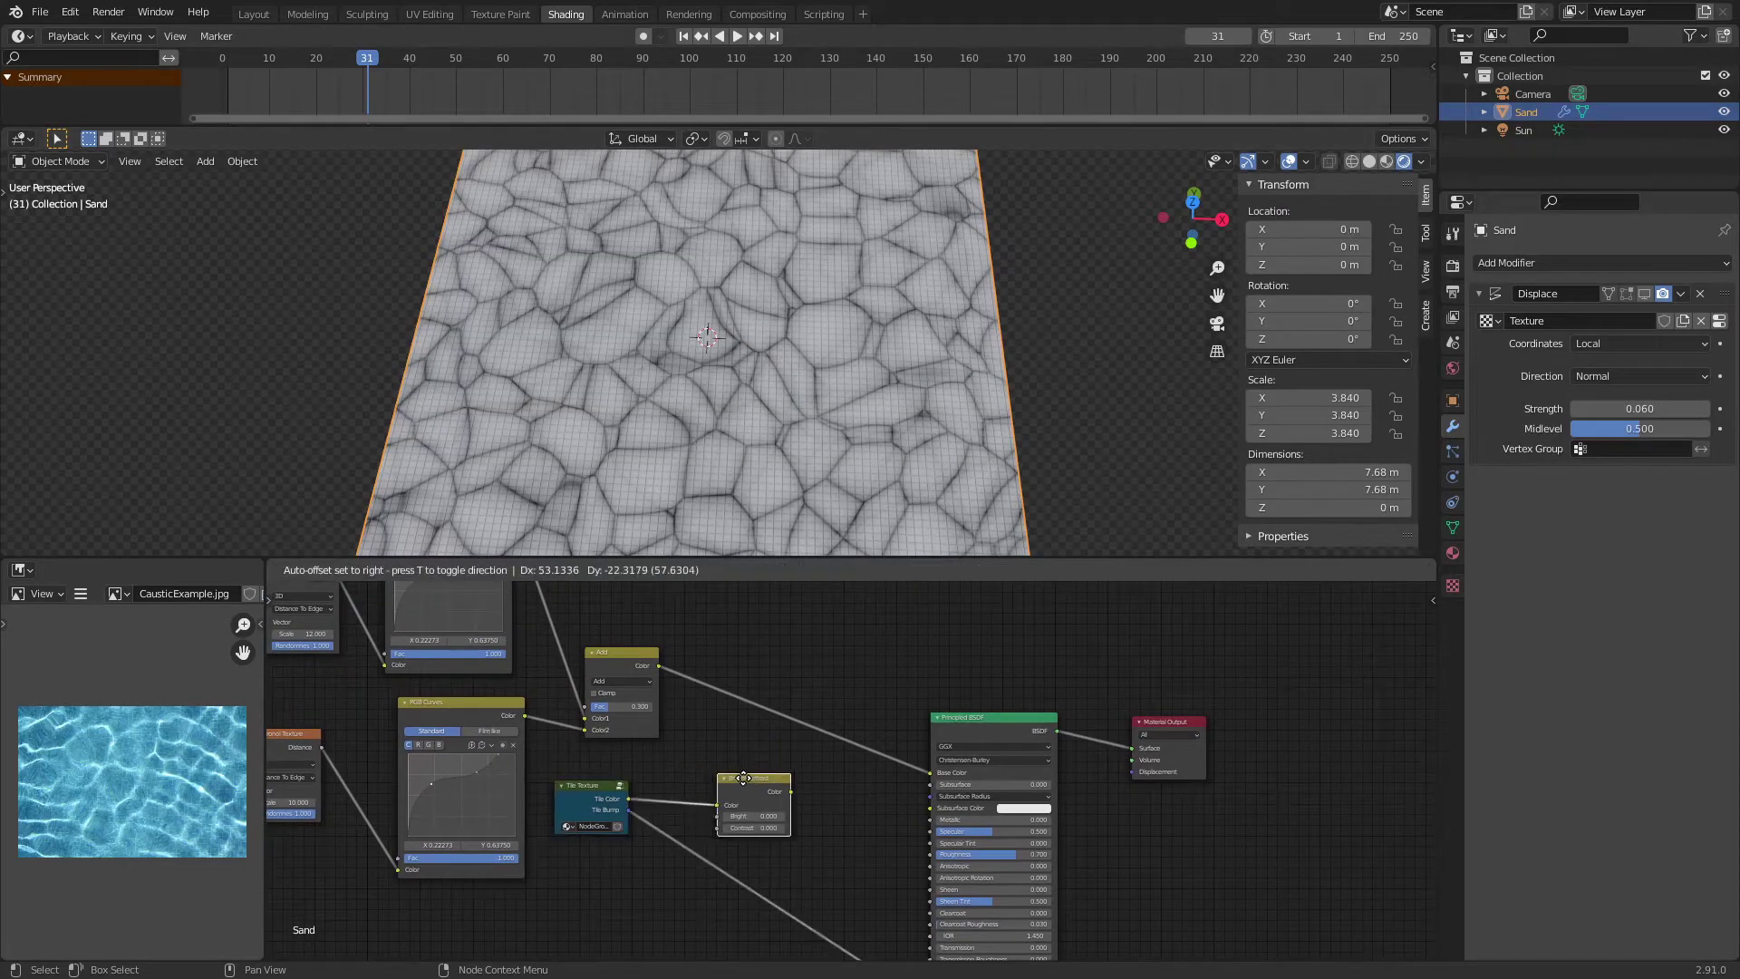
Insert a MixRGB node on the link between the Add node and the Principled BSDF's Base Color
key(shift+a)
click(801, 627)
text(mix)
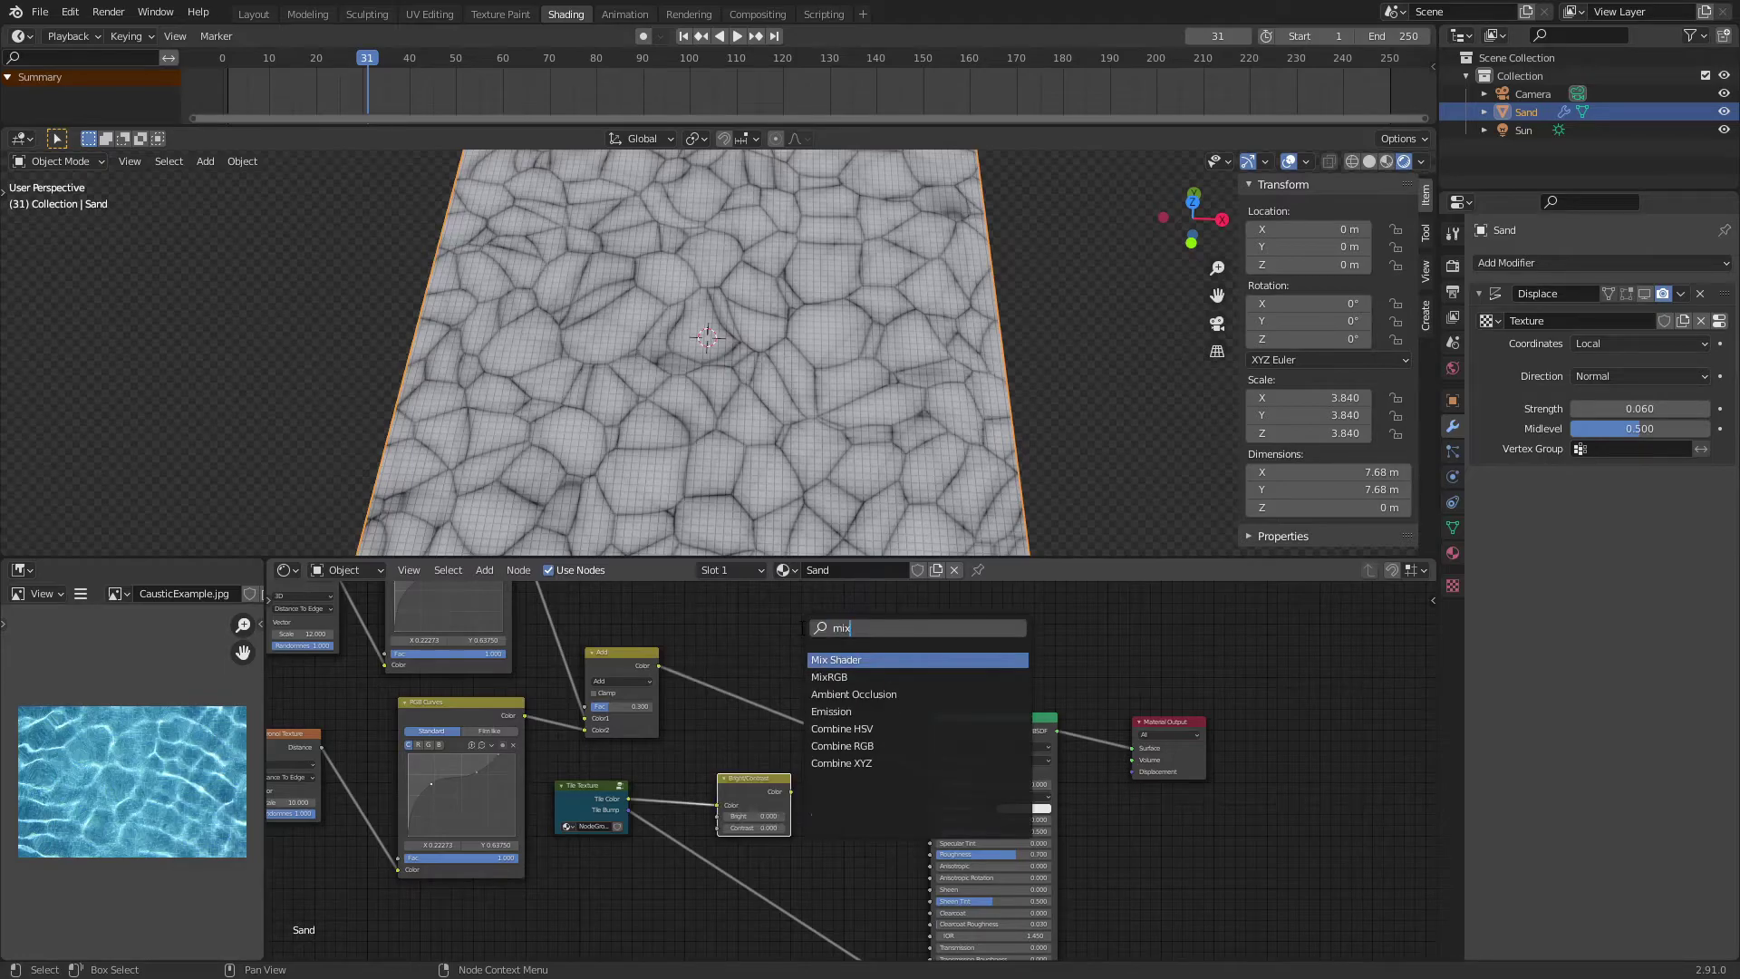
click(849, 677)
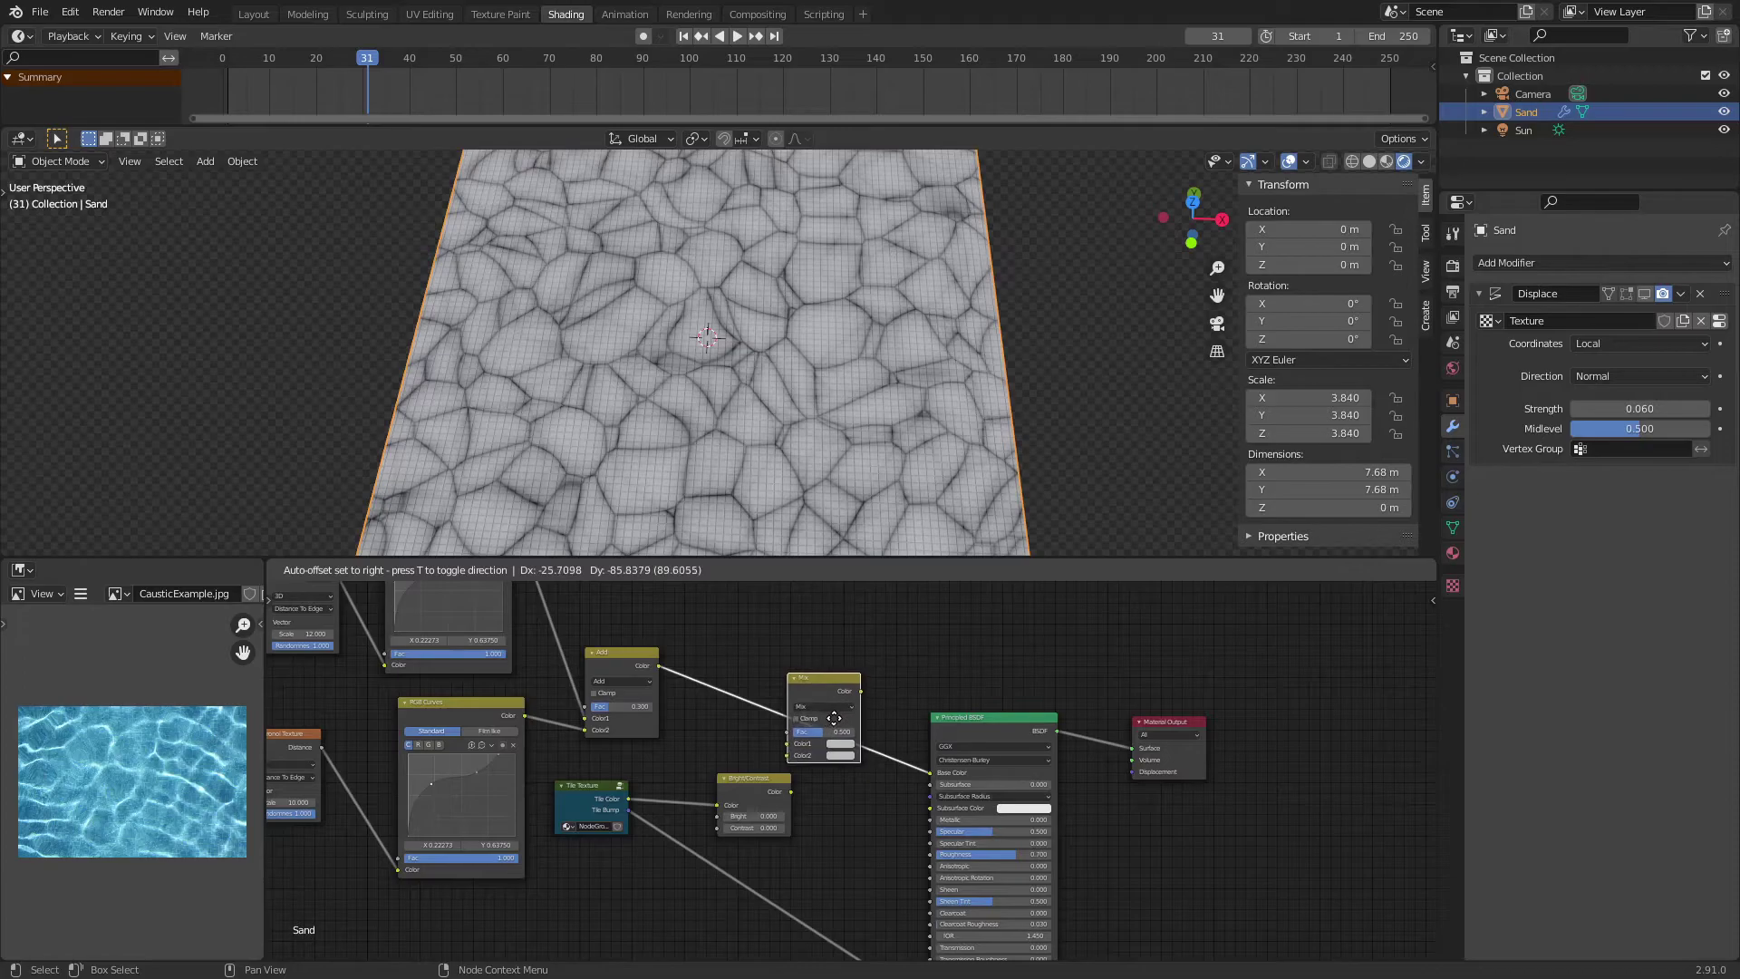
click(835, 718)
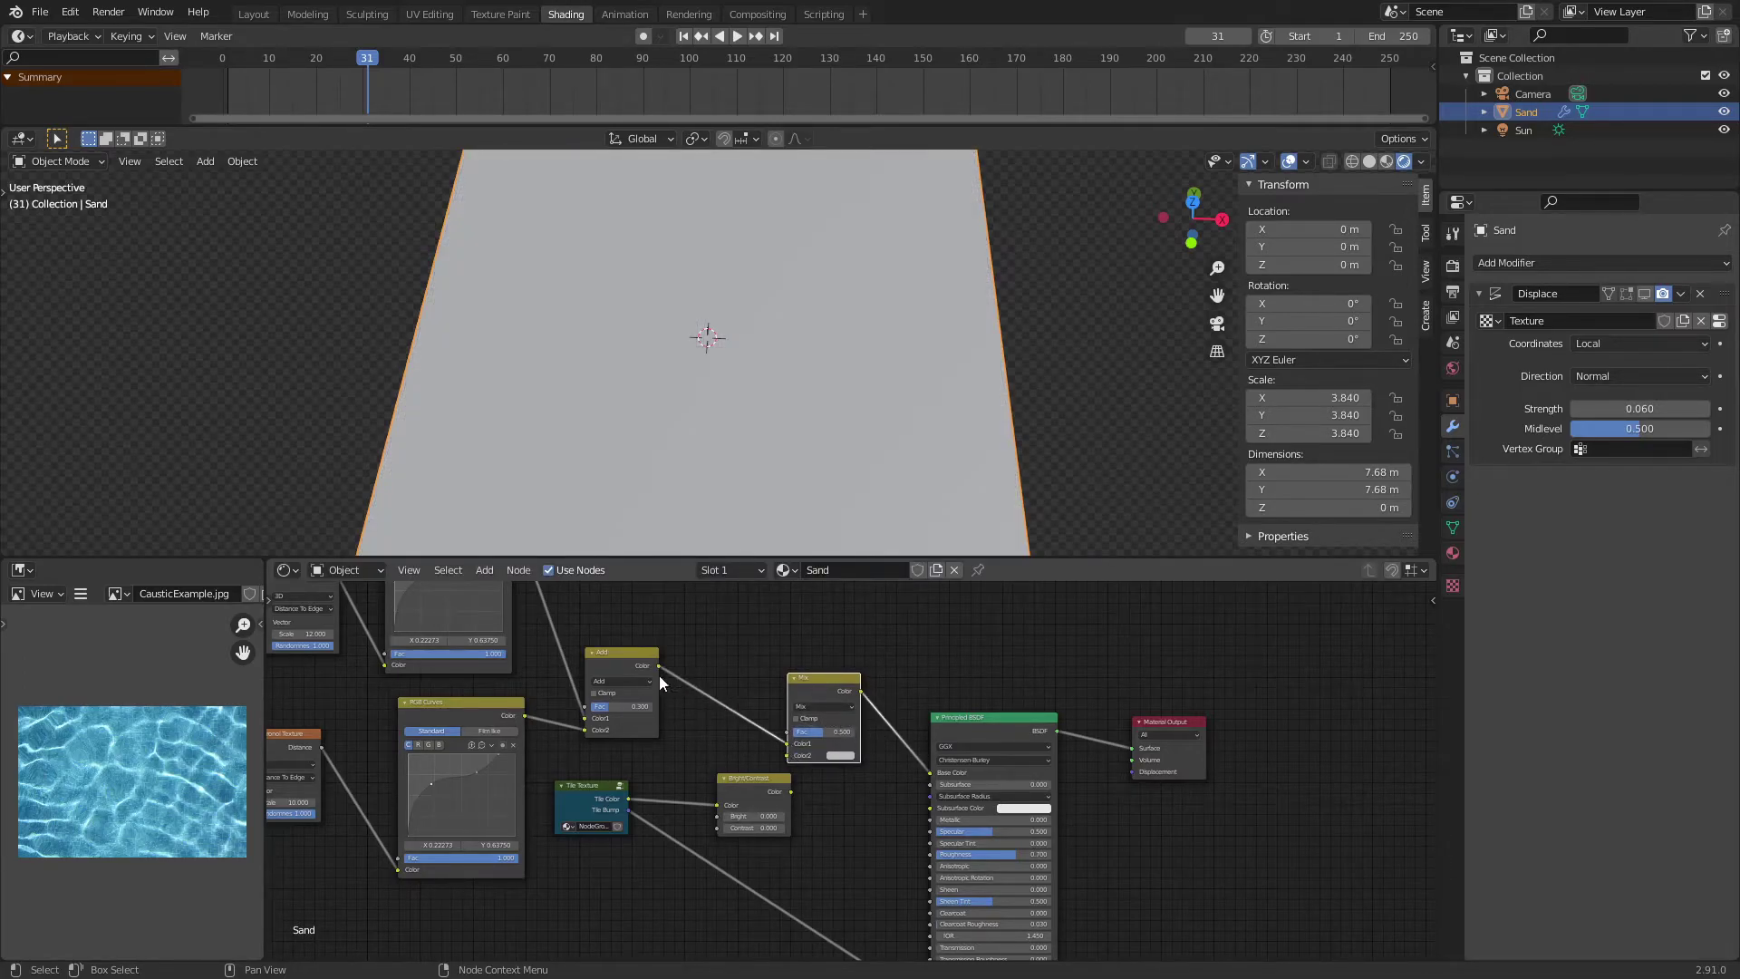
Reconnect the Add node's Color to the new Mix node's Fac, and connect Tile Color to its Color1
middle_drag(714, 669, 770, 712)
scroll(595, 702, up, 5)
drag(595, 702, 645, 672)
drag(839, 795, 844, 782)
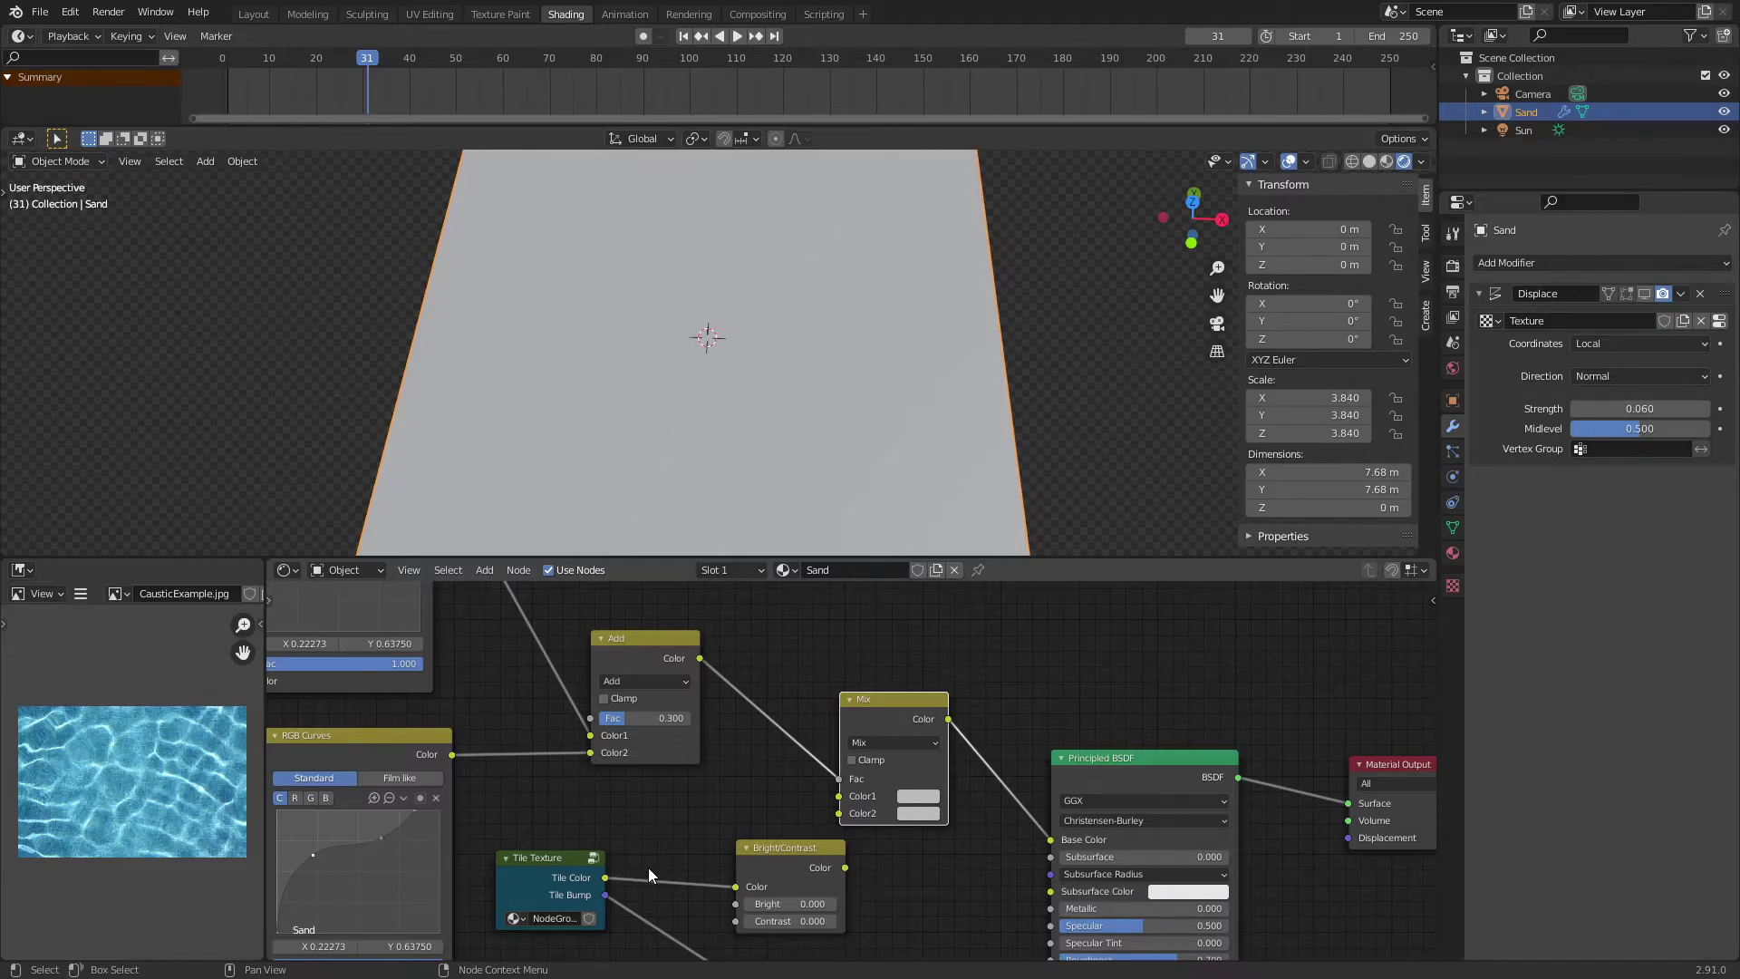
middle_drag(566, 883, 733, 793)
drag(766, 773, 1028, 713)
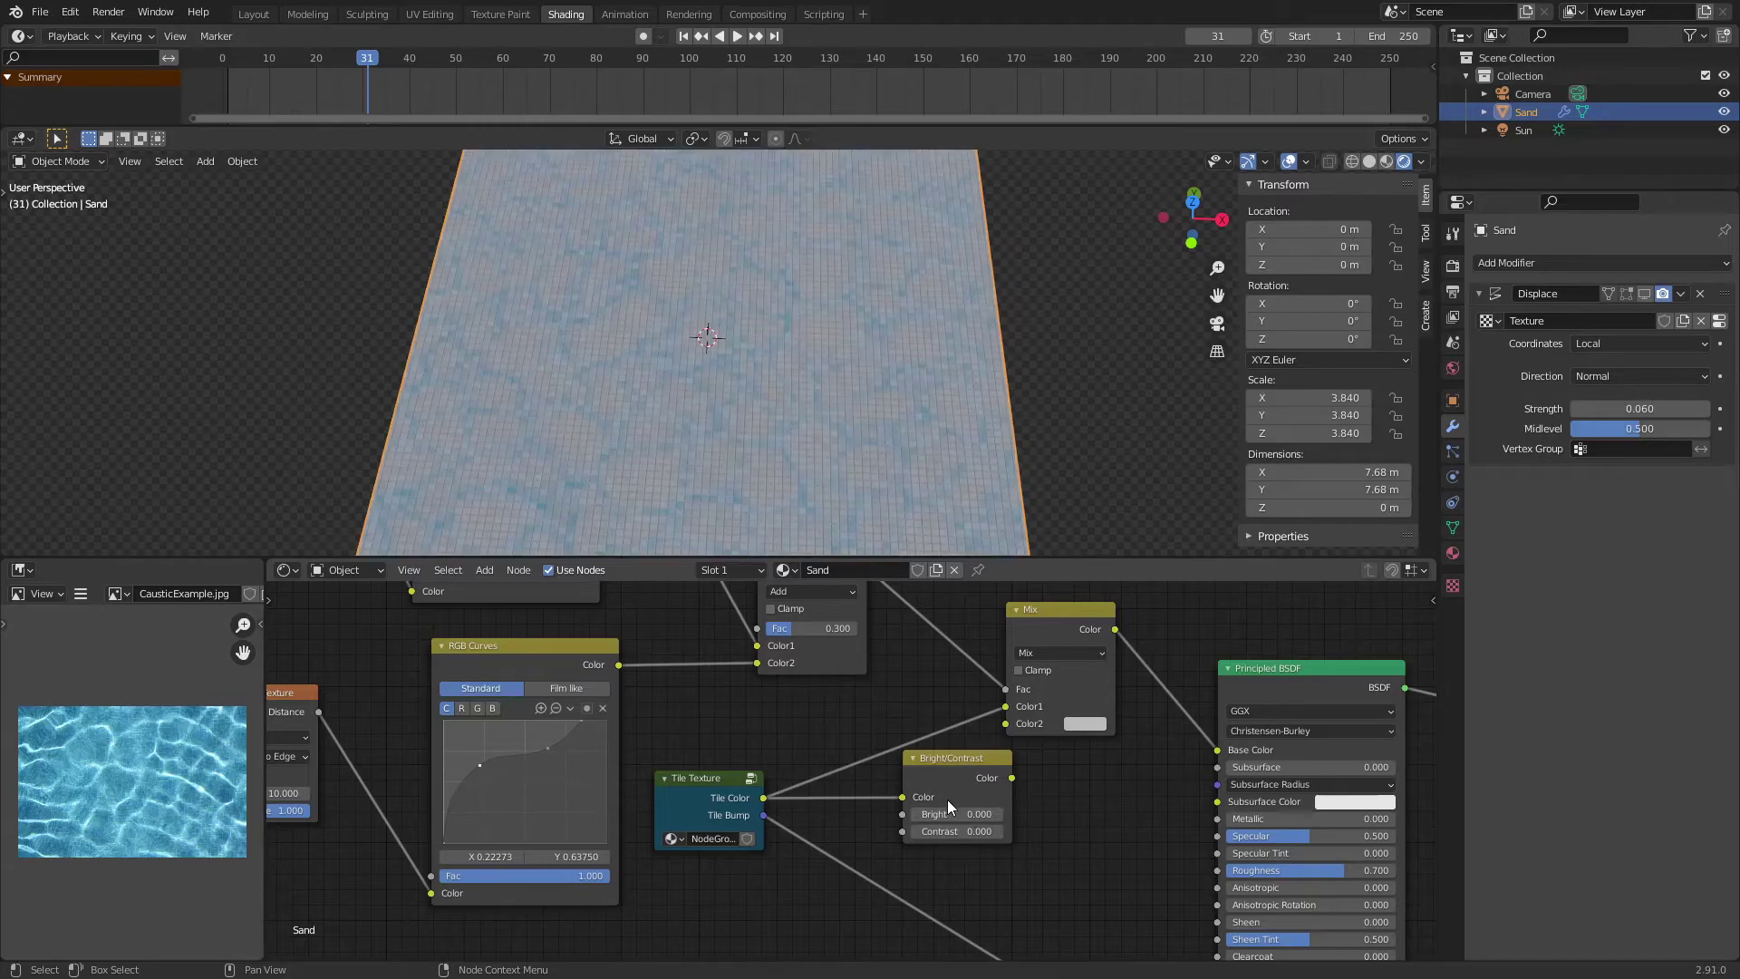
Set the Bright/Contrast node's Bright to -0.3 and connect its Color output to the Mix node's Color2
middle_drag(961, 743, 834, 748)
drag(823, 776, 782, 792)
click(791, 833)
text(-0.3)
key(Return)
drag(531, 791, 563, 761)
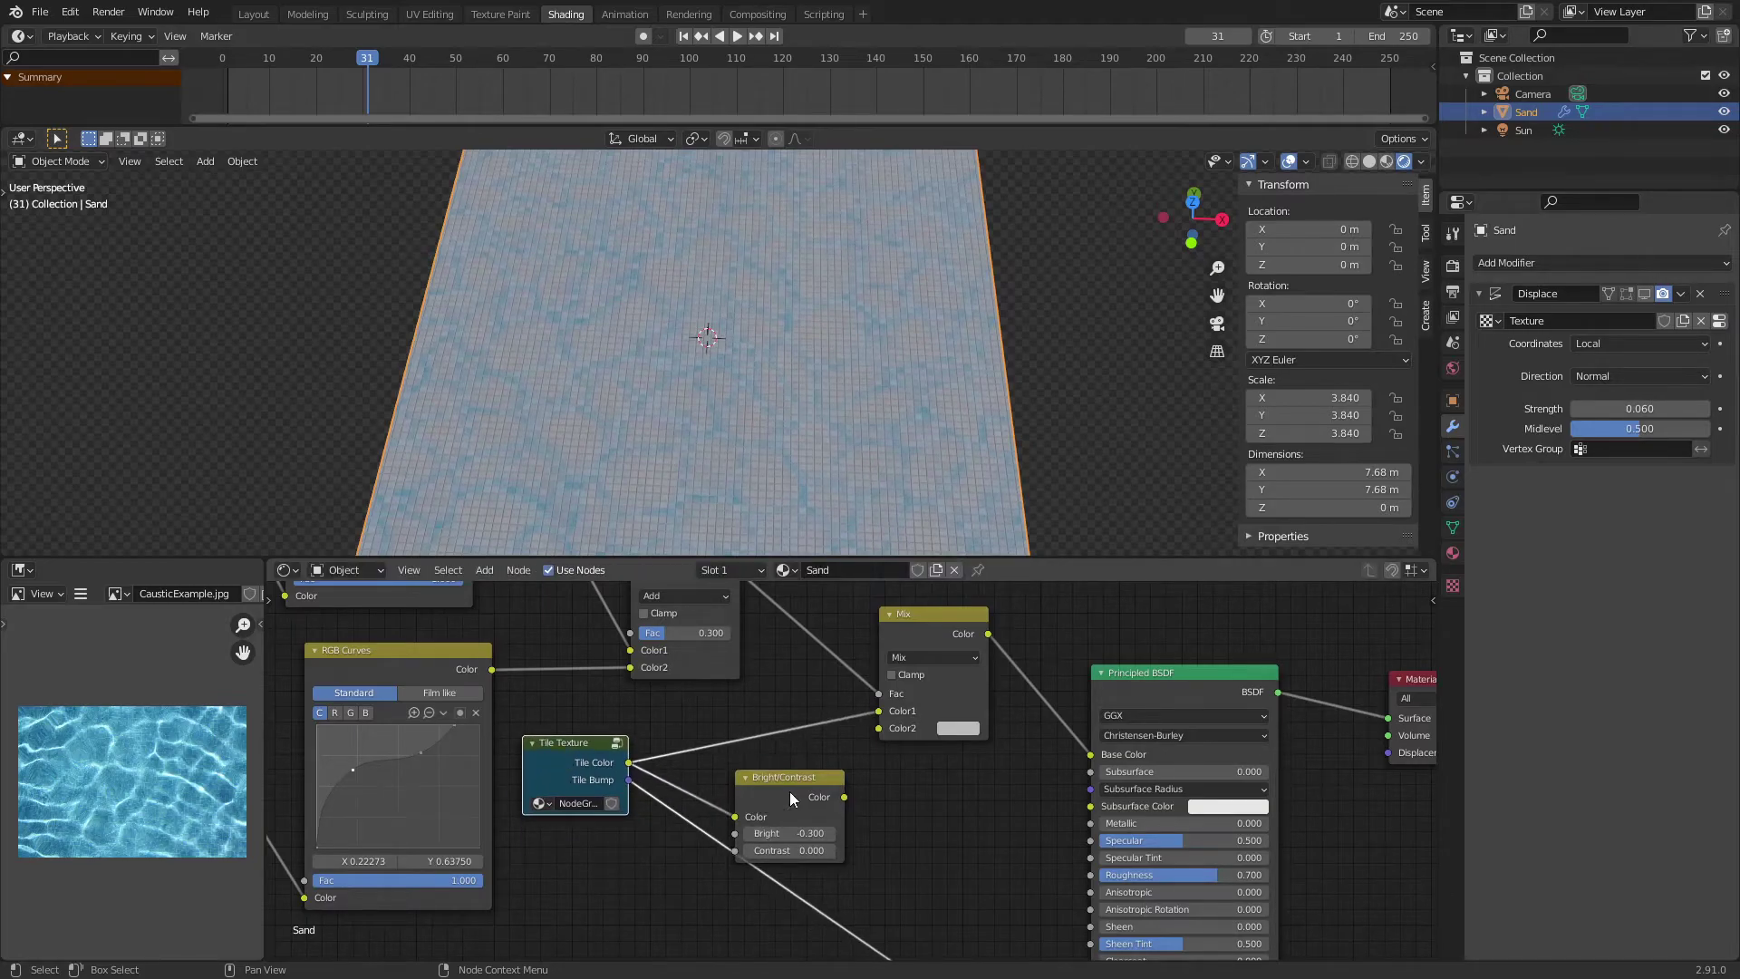
drag(791, 798, 878, 728)
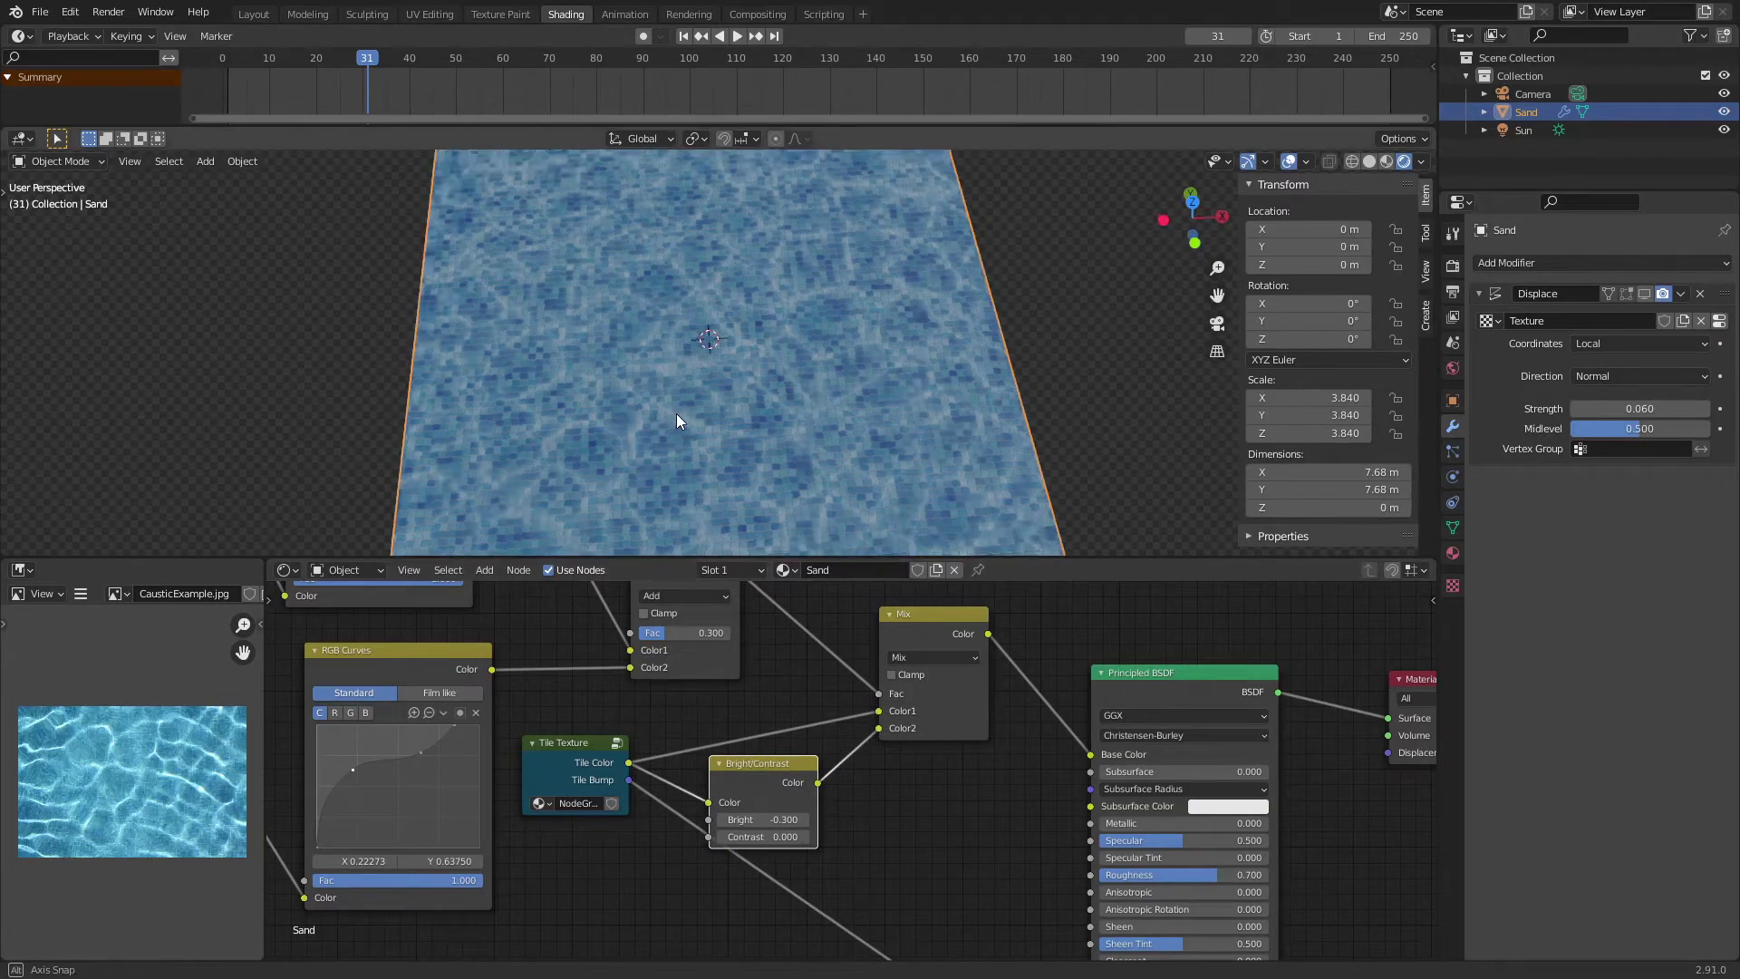
Play the animation to check the caustics on the tiled plane, and return to the first frame
middle_drag(685, 420, 556, 386)
scroll(455, 754, down, 2)
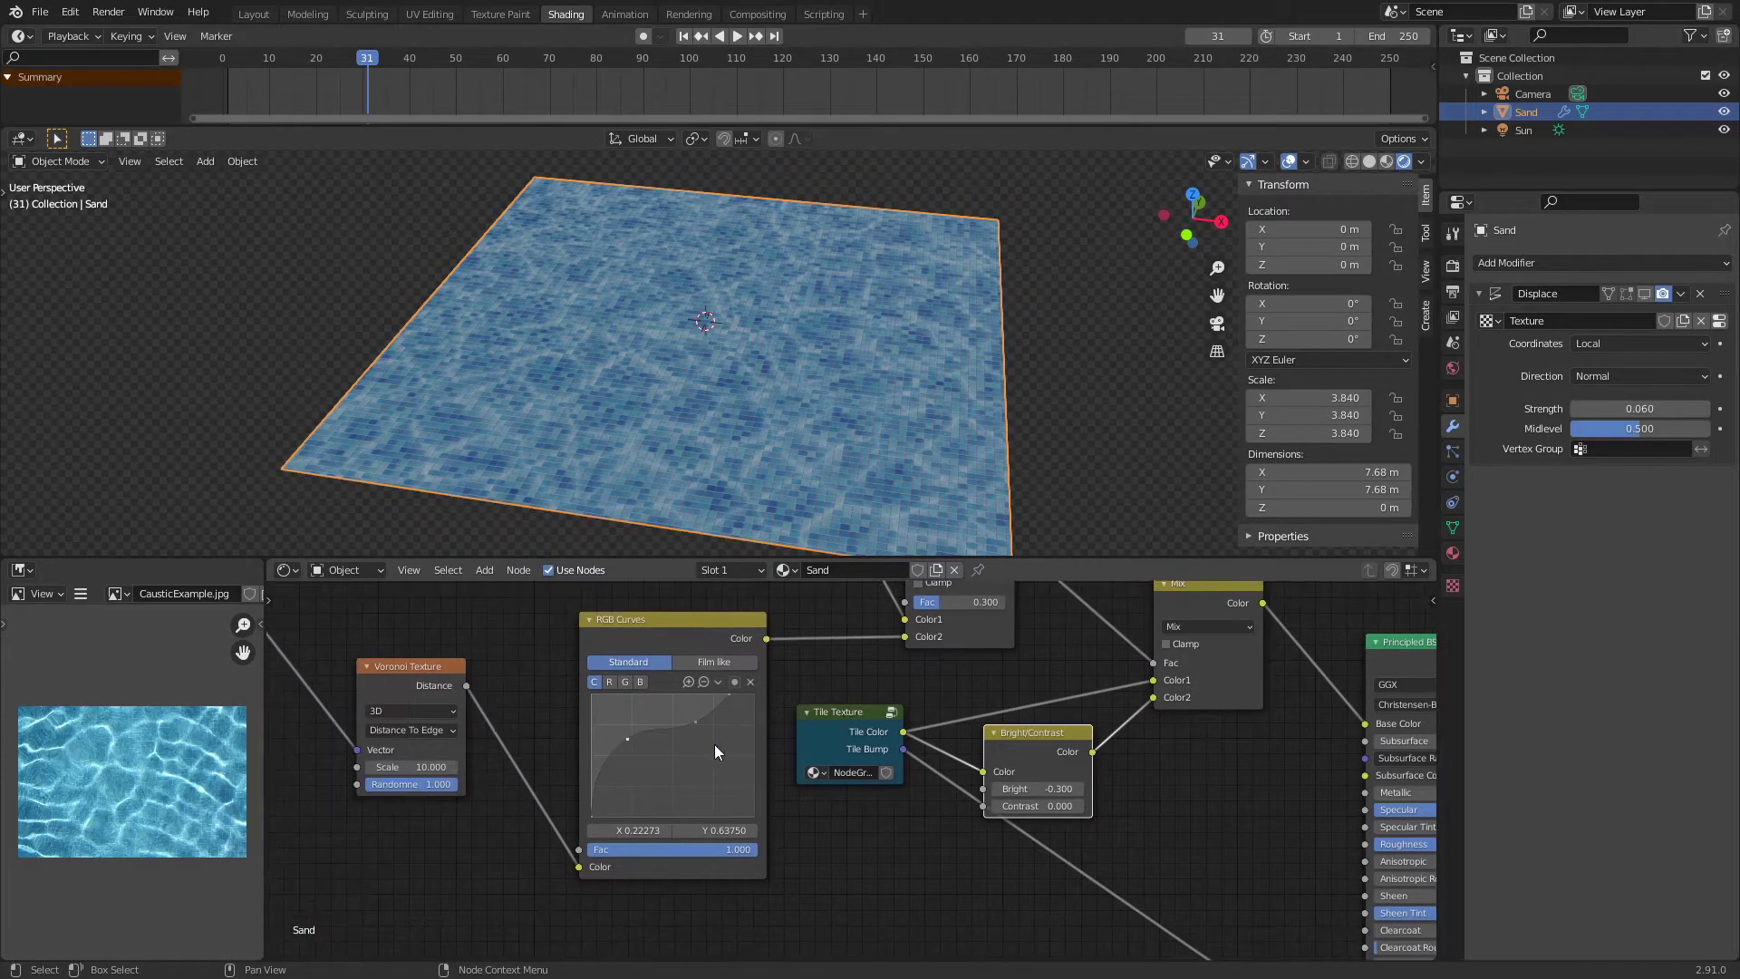
scroll(691, 745, down, 2)
middle_drag(691, 745, 544, 773)
key(space)
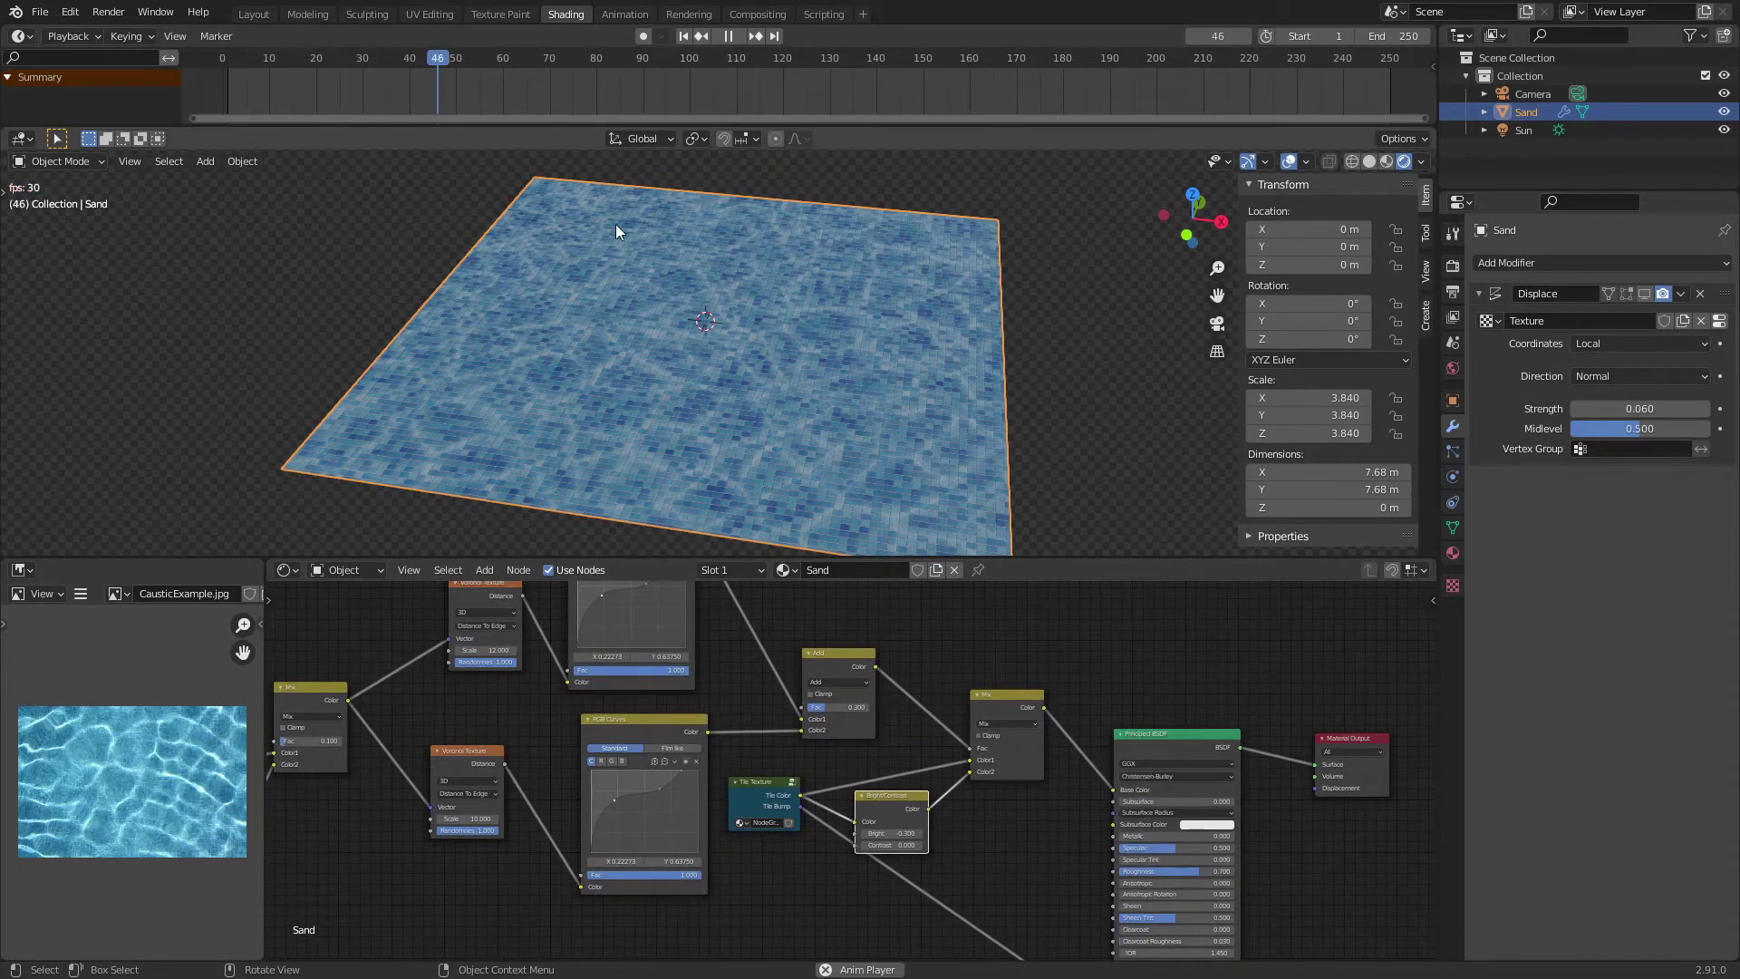
click(684, 36)
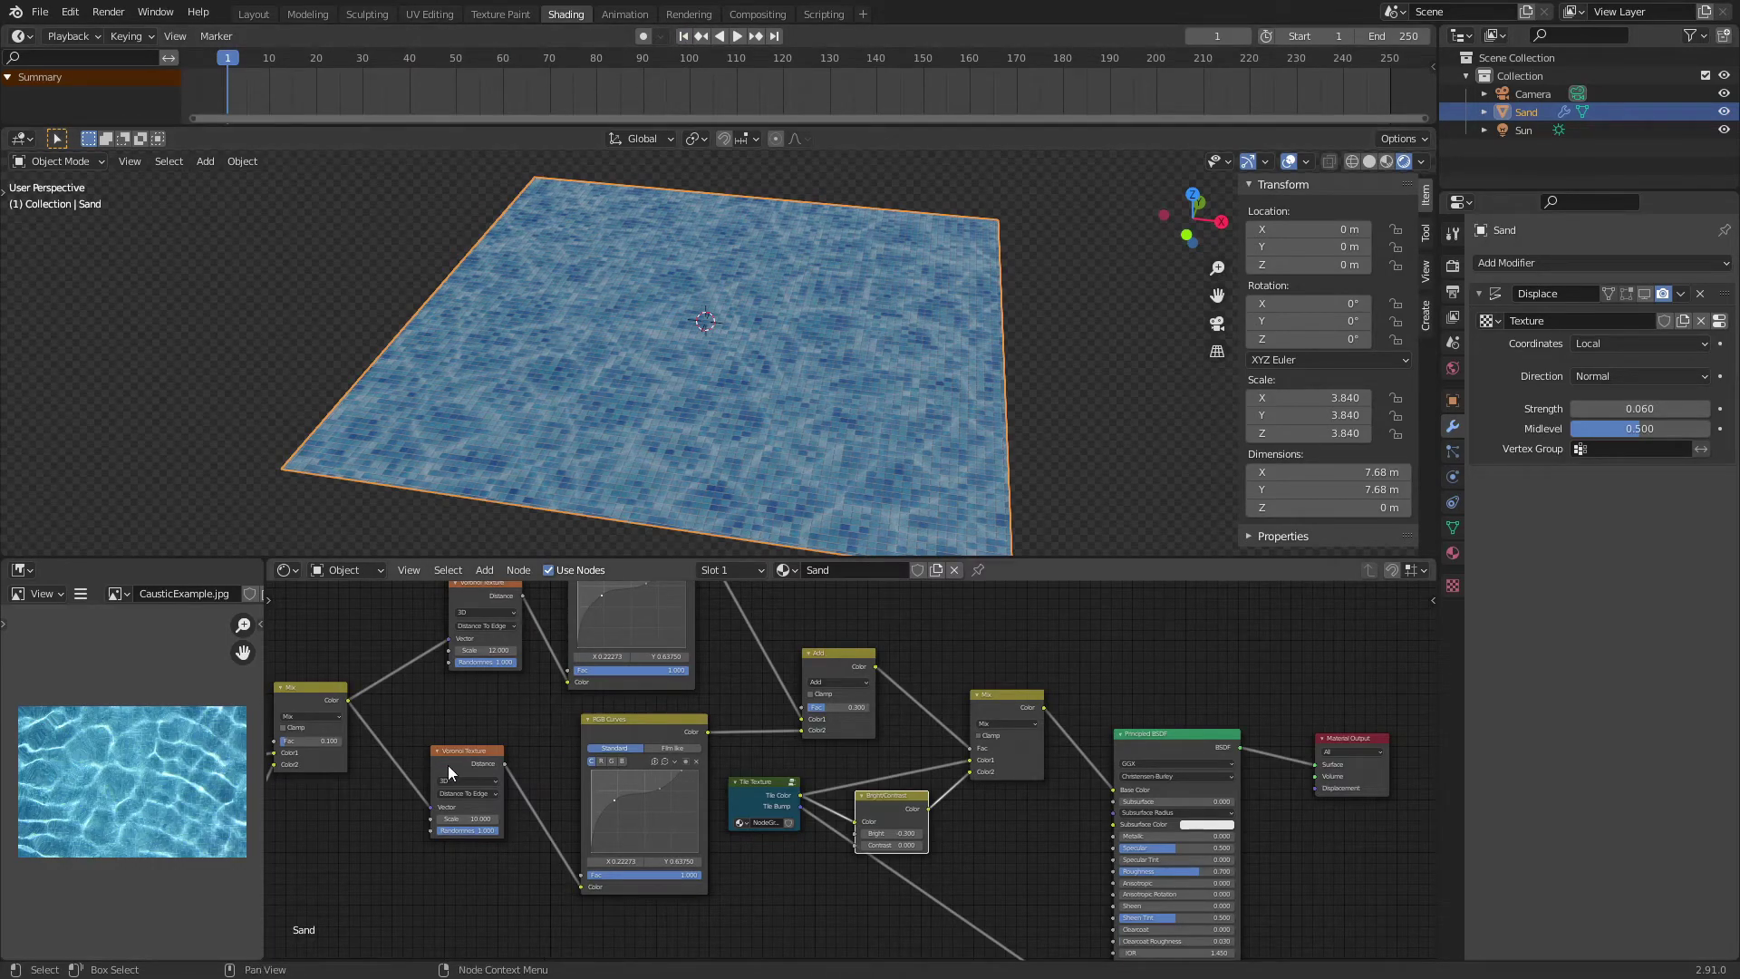
Rearrange the Texture Coordinate and Mapping nodes at the start of the node chain
middle_drag(448, 765, 1311, 697)
click(726, 729)
drag(901, 701, 876, 694)
drag(768, 725, 733, 684)
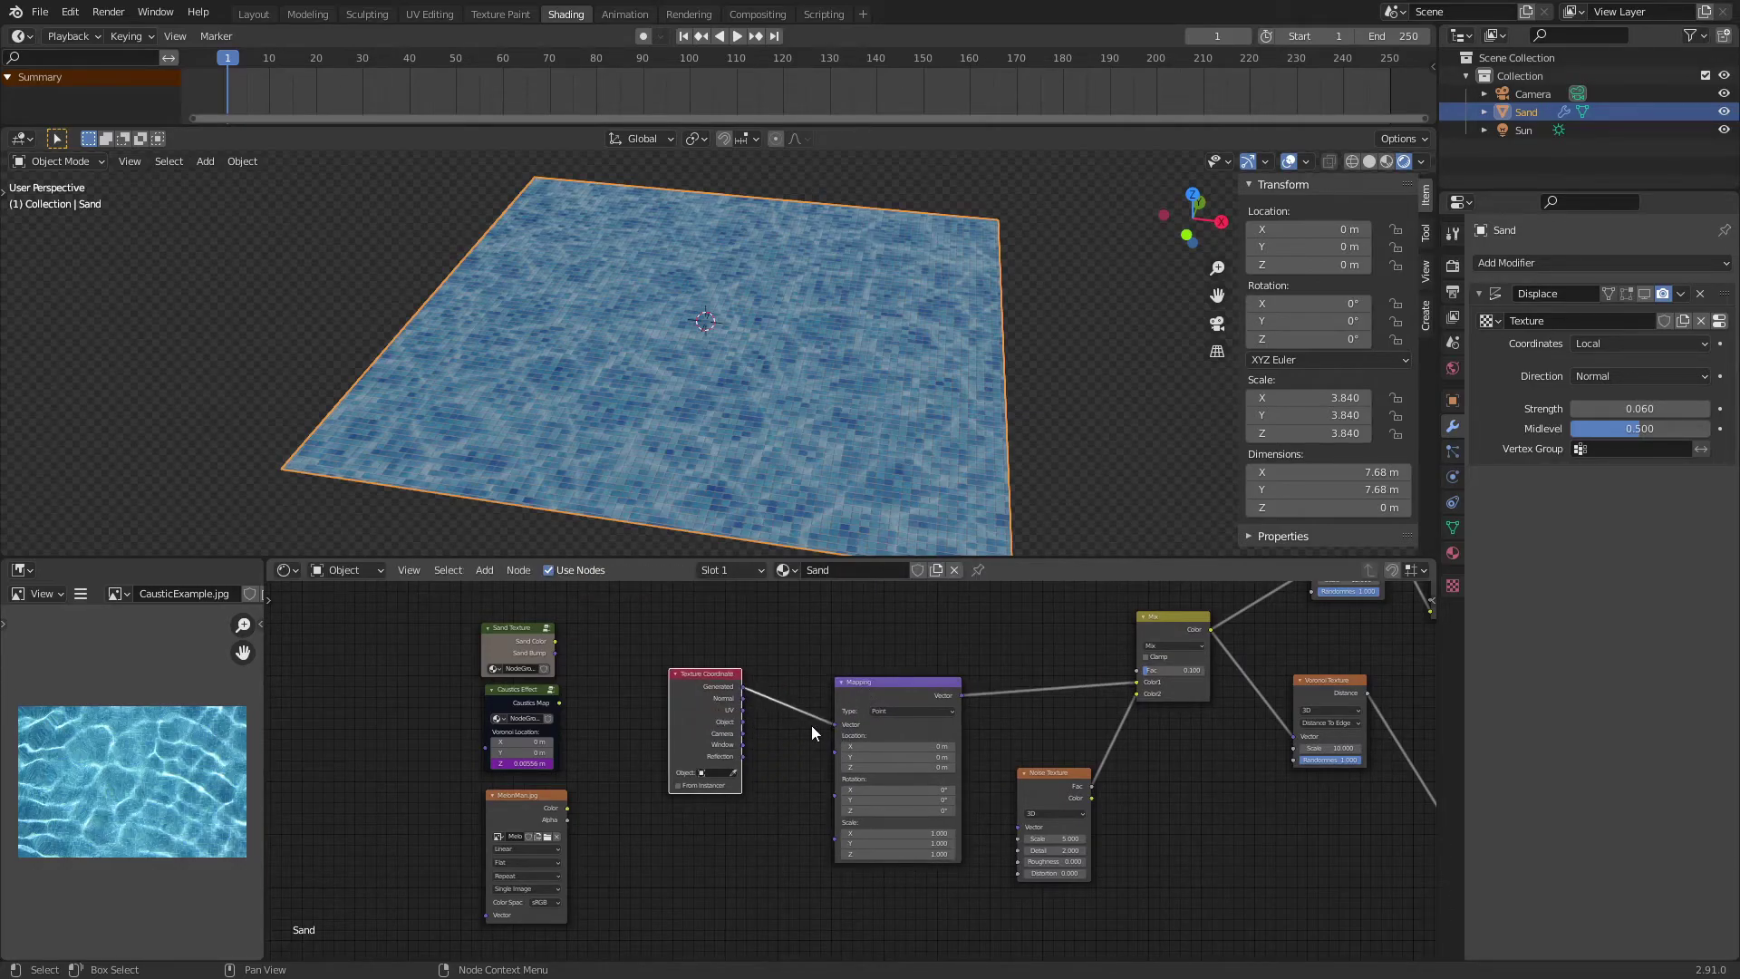
Add a driver to the Mapping node's Location Z and remove the driver's input variable
middle_drag(729, 805, 636, 807)
scroll(658, 847, up, 5)
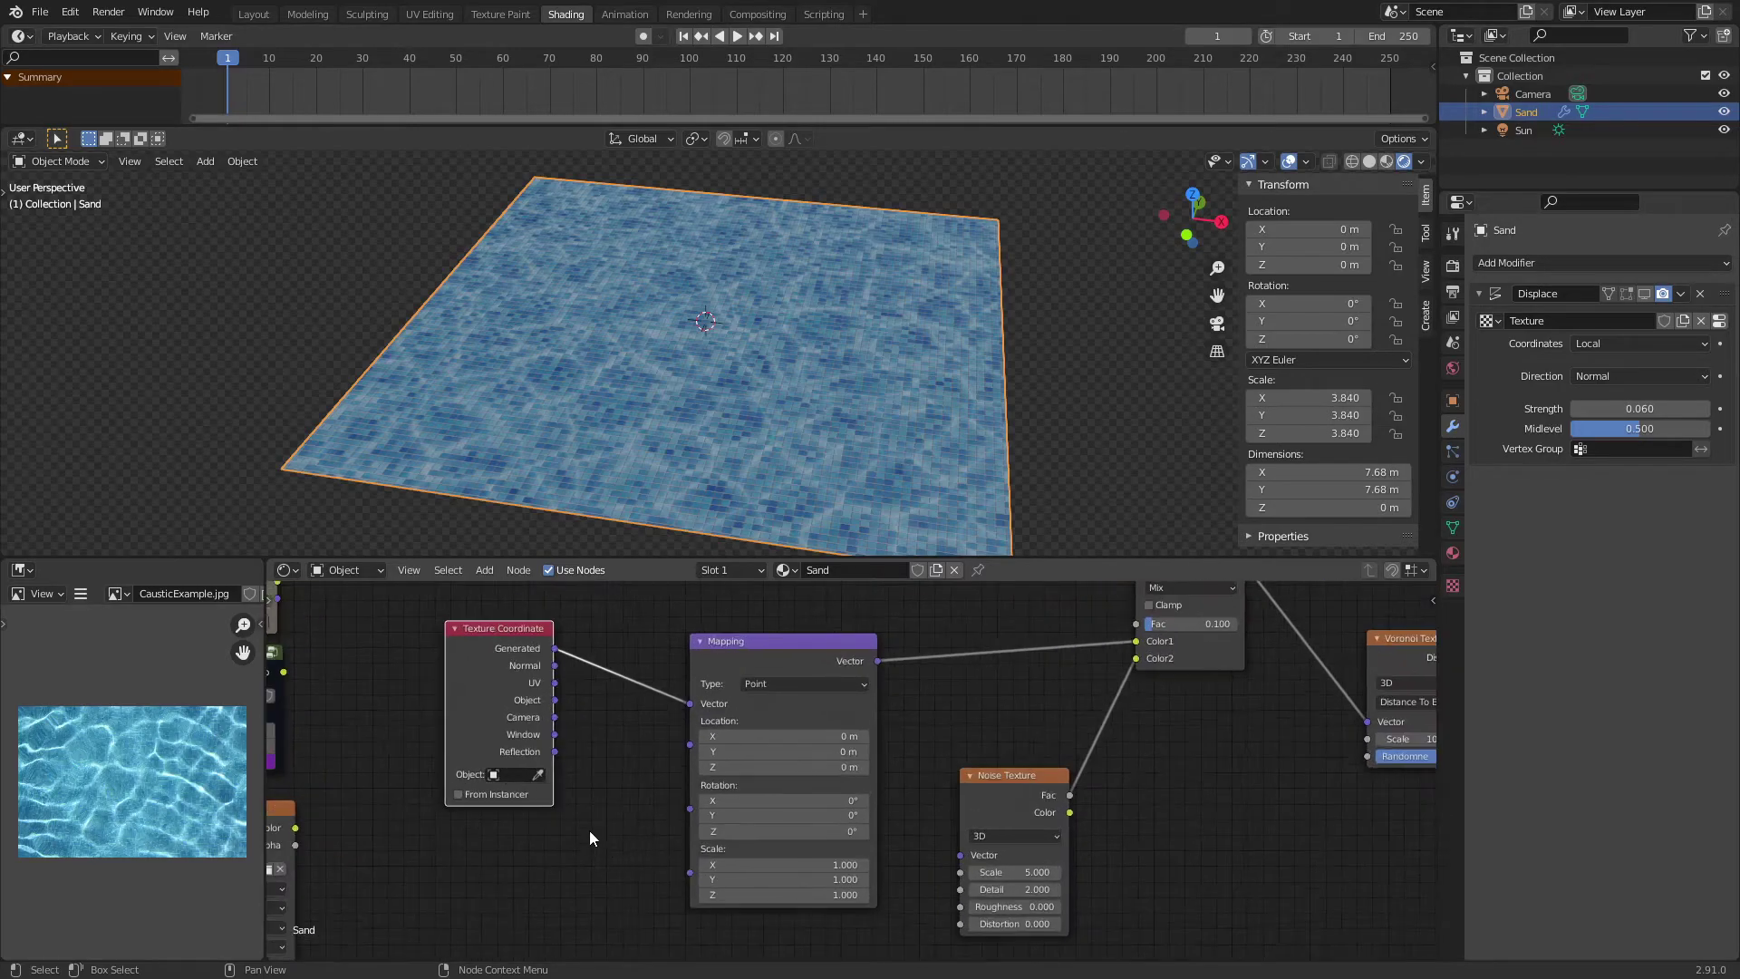
scroll(601, 819, up, 2)
right_click(739, 769)
key(Escape)
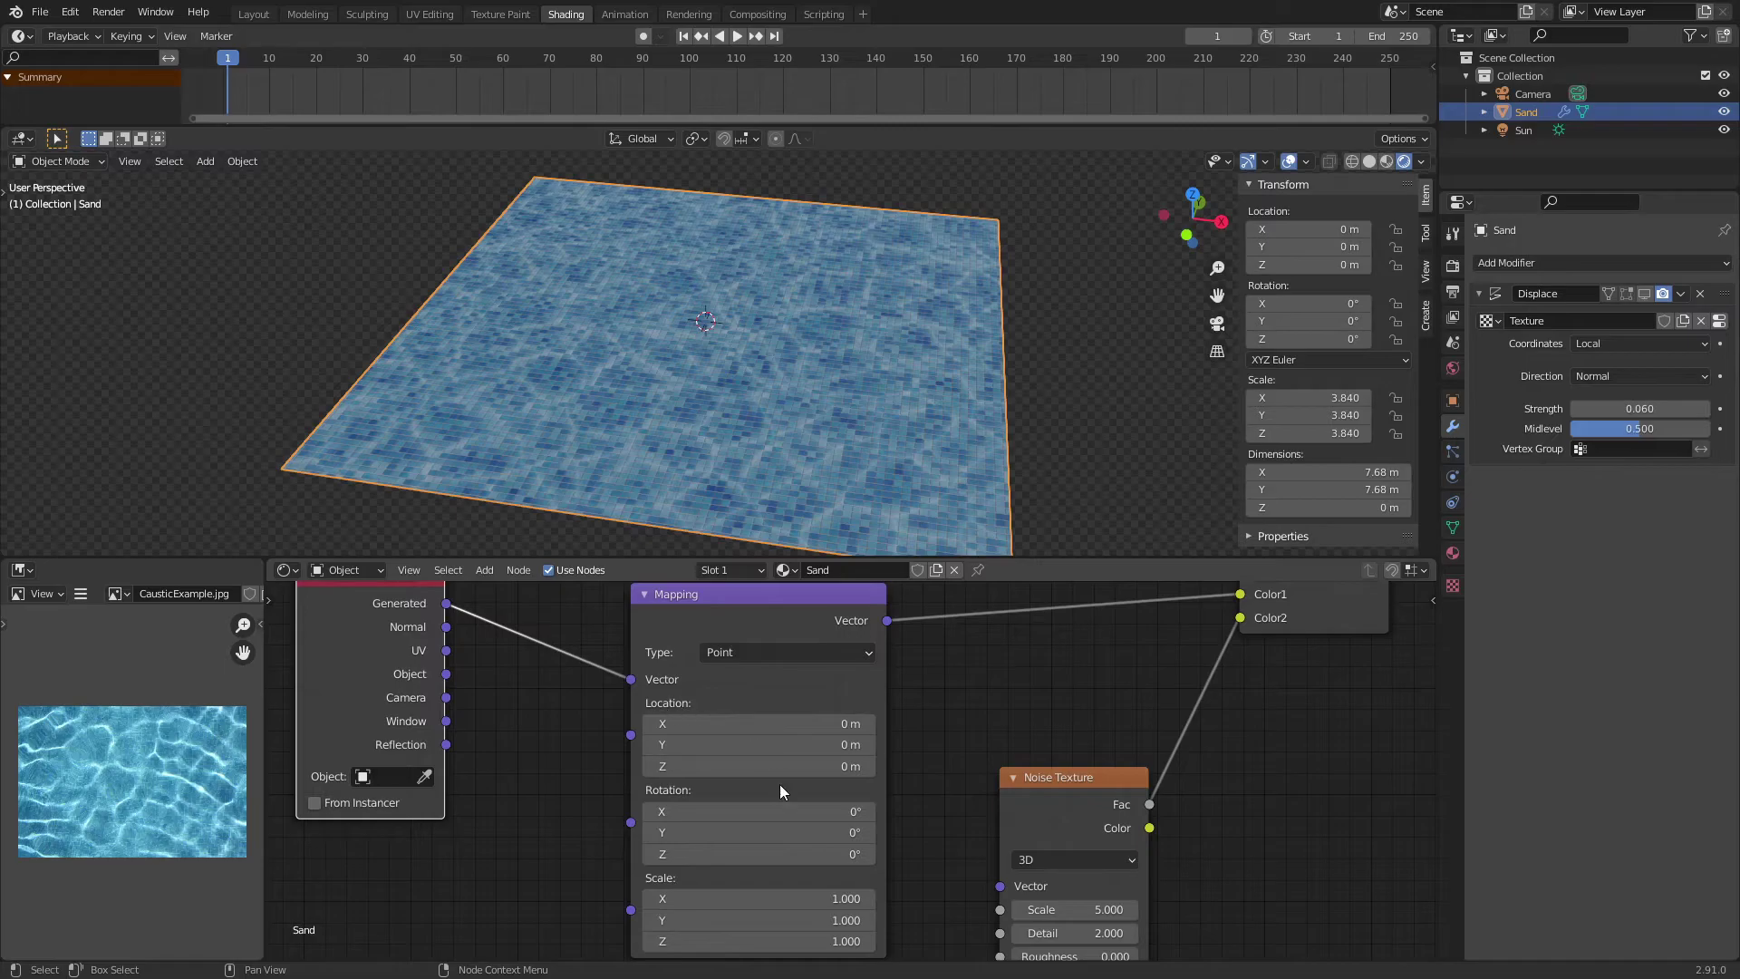
right_click(734, 769)
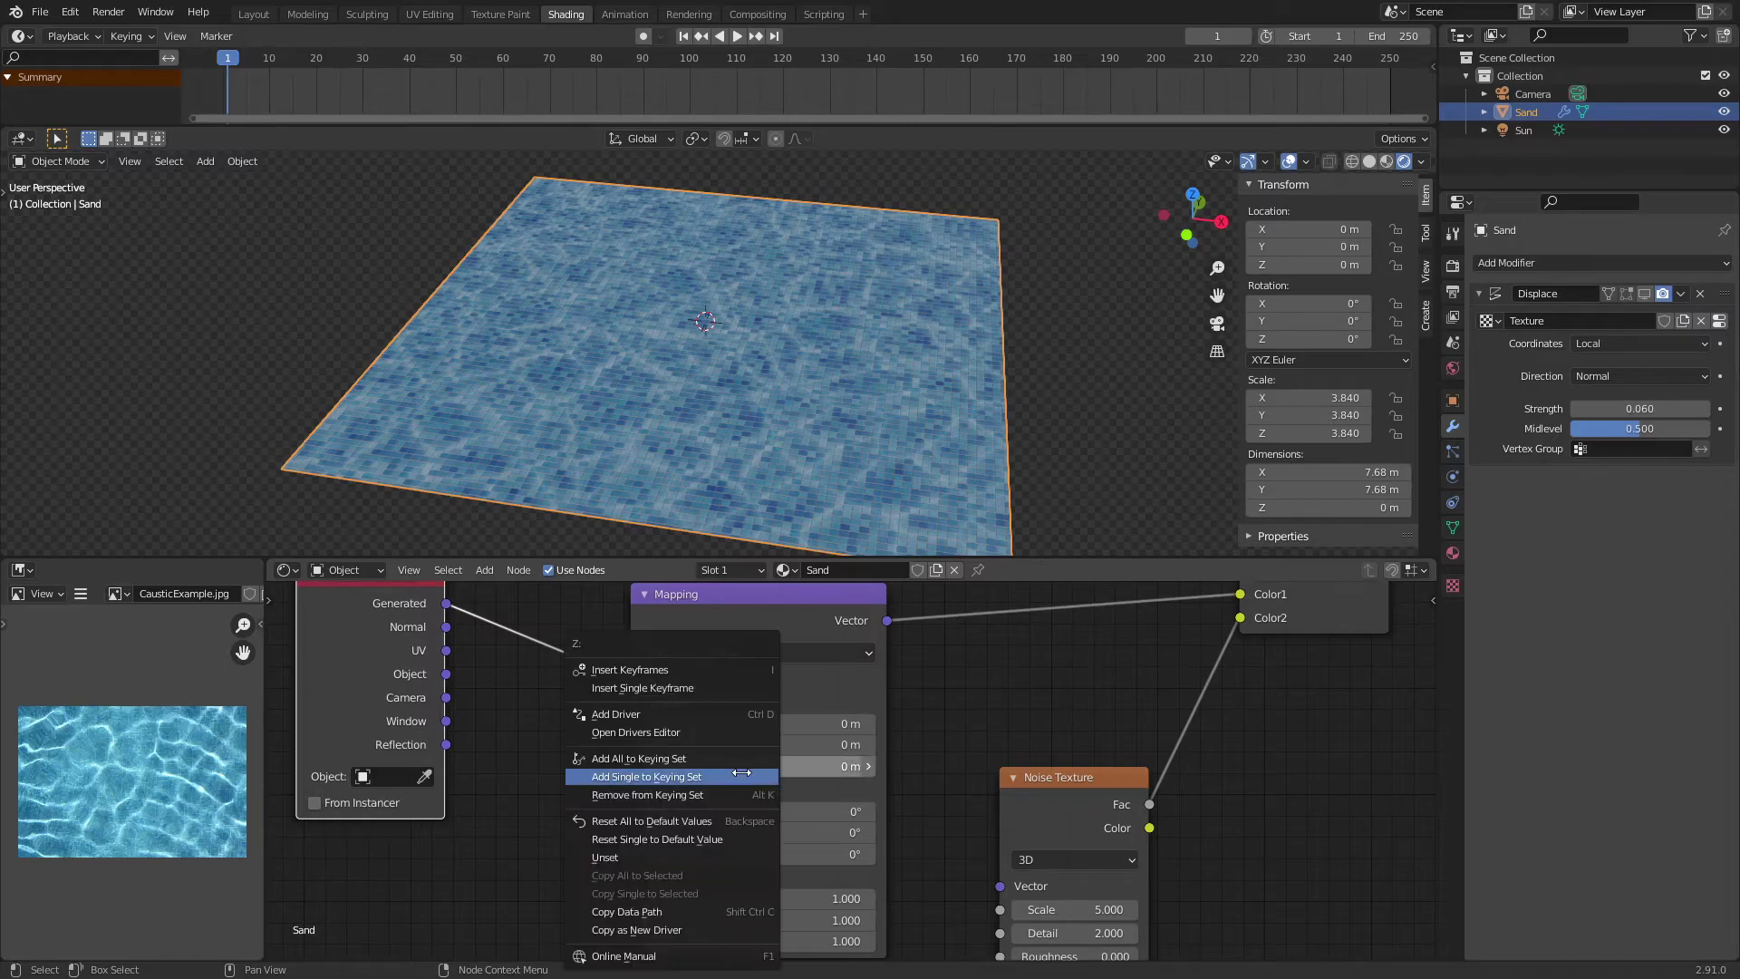
click(646, 715)
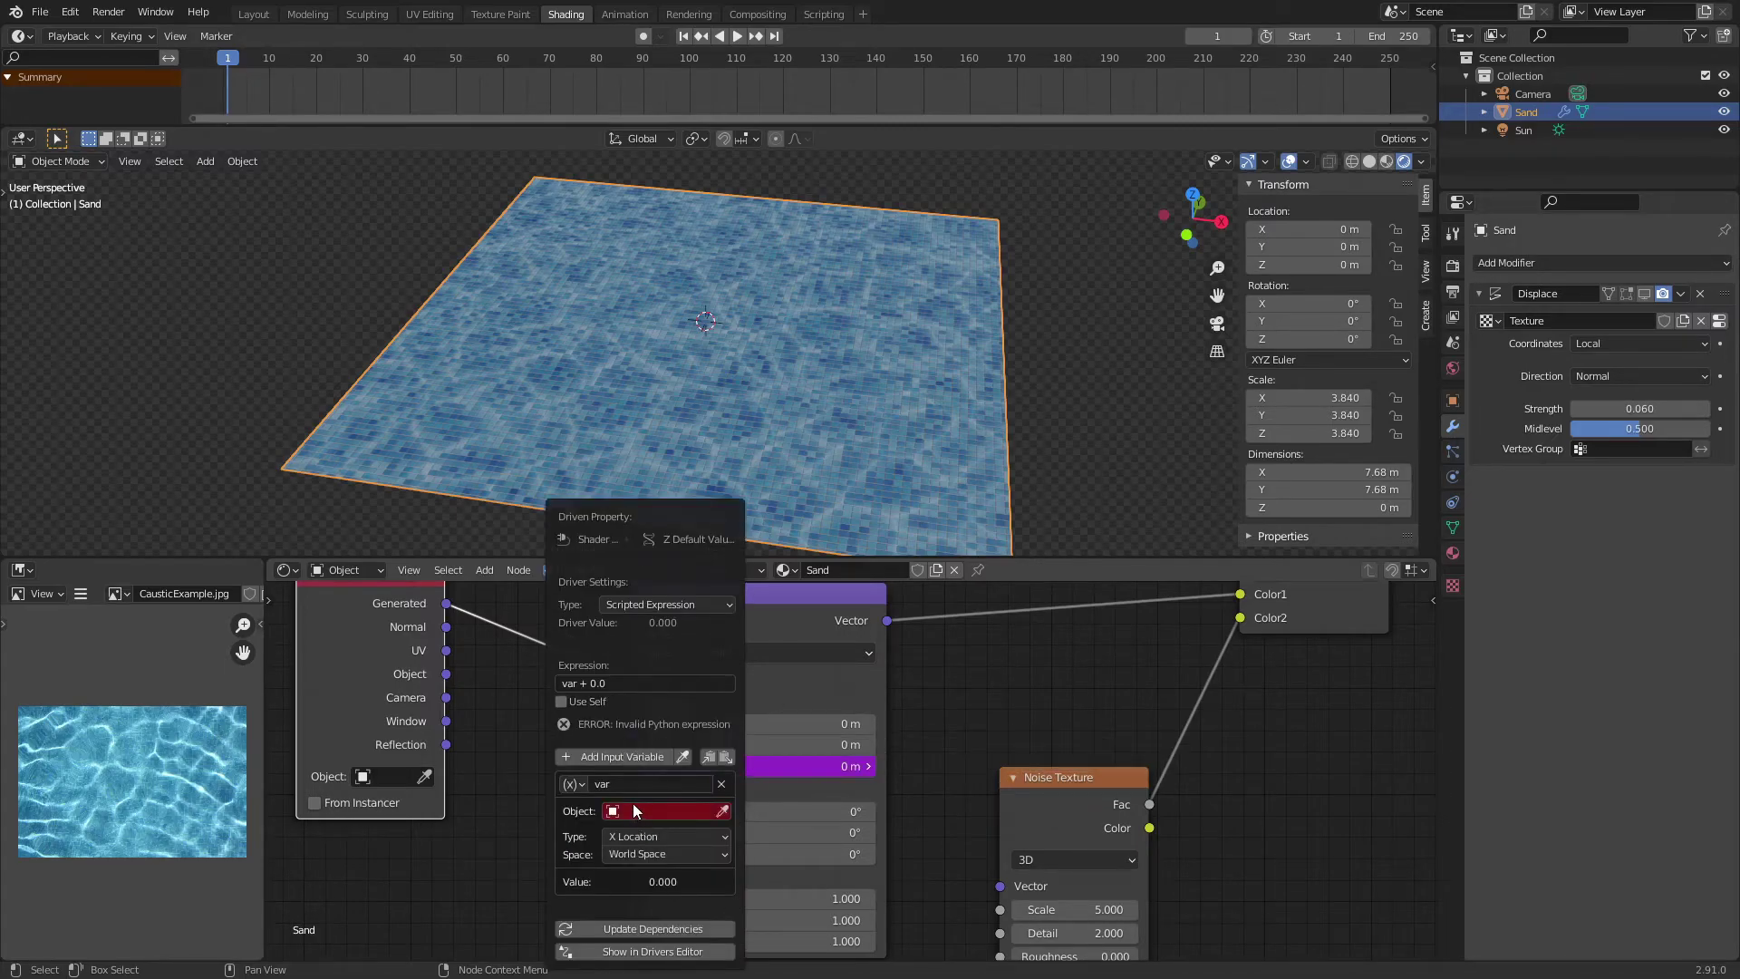
click(721, 784)
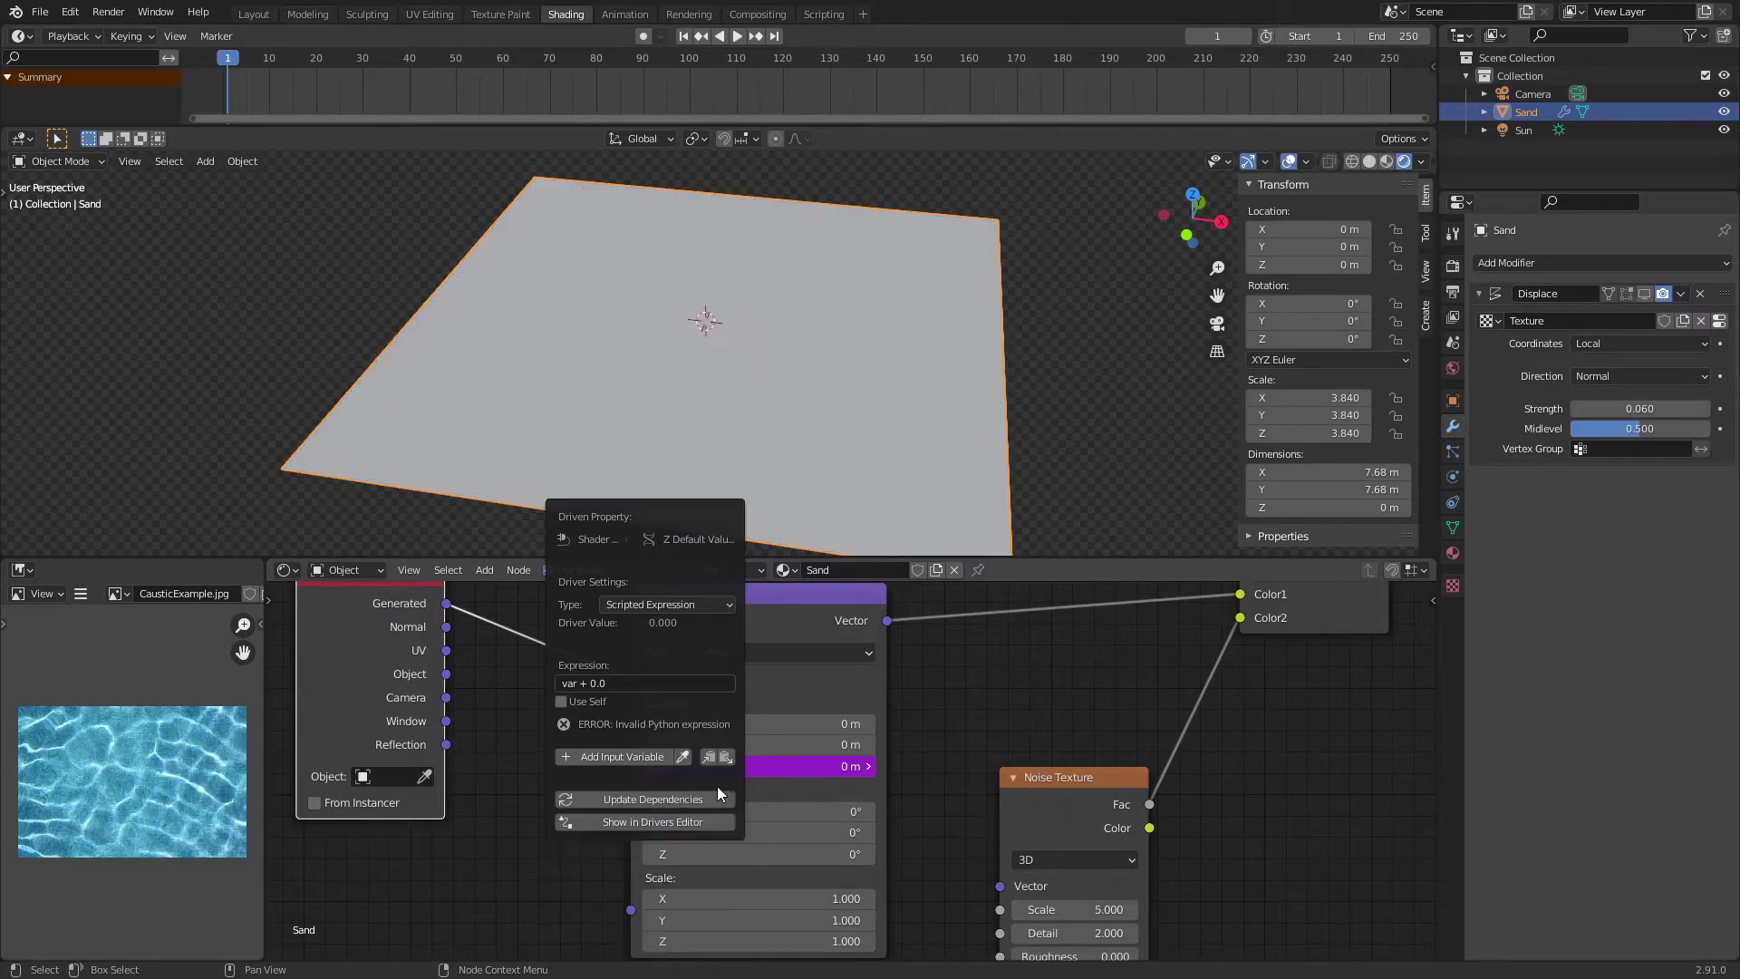
Set the Location Z driver's expression to frame, test the animation speed and return to the first frame
click(636, 689)
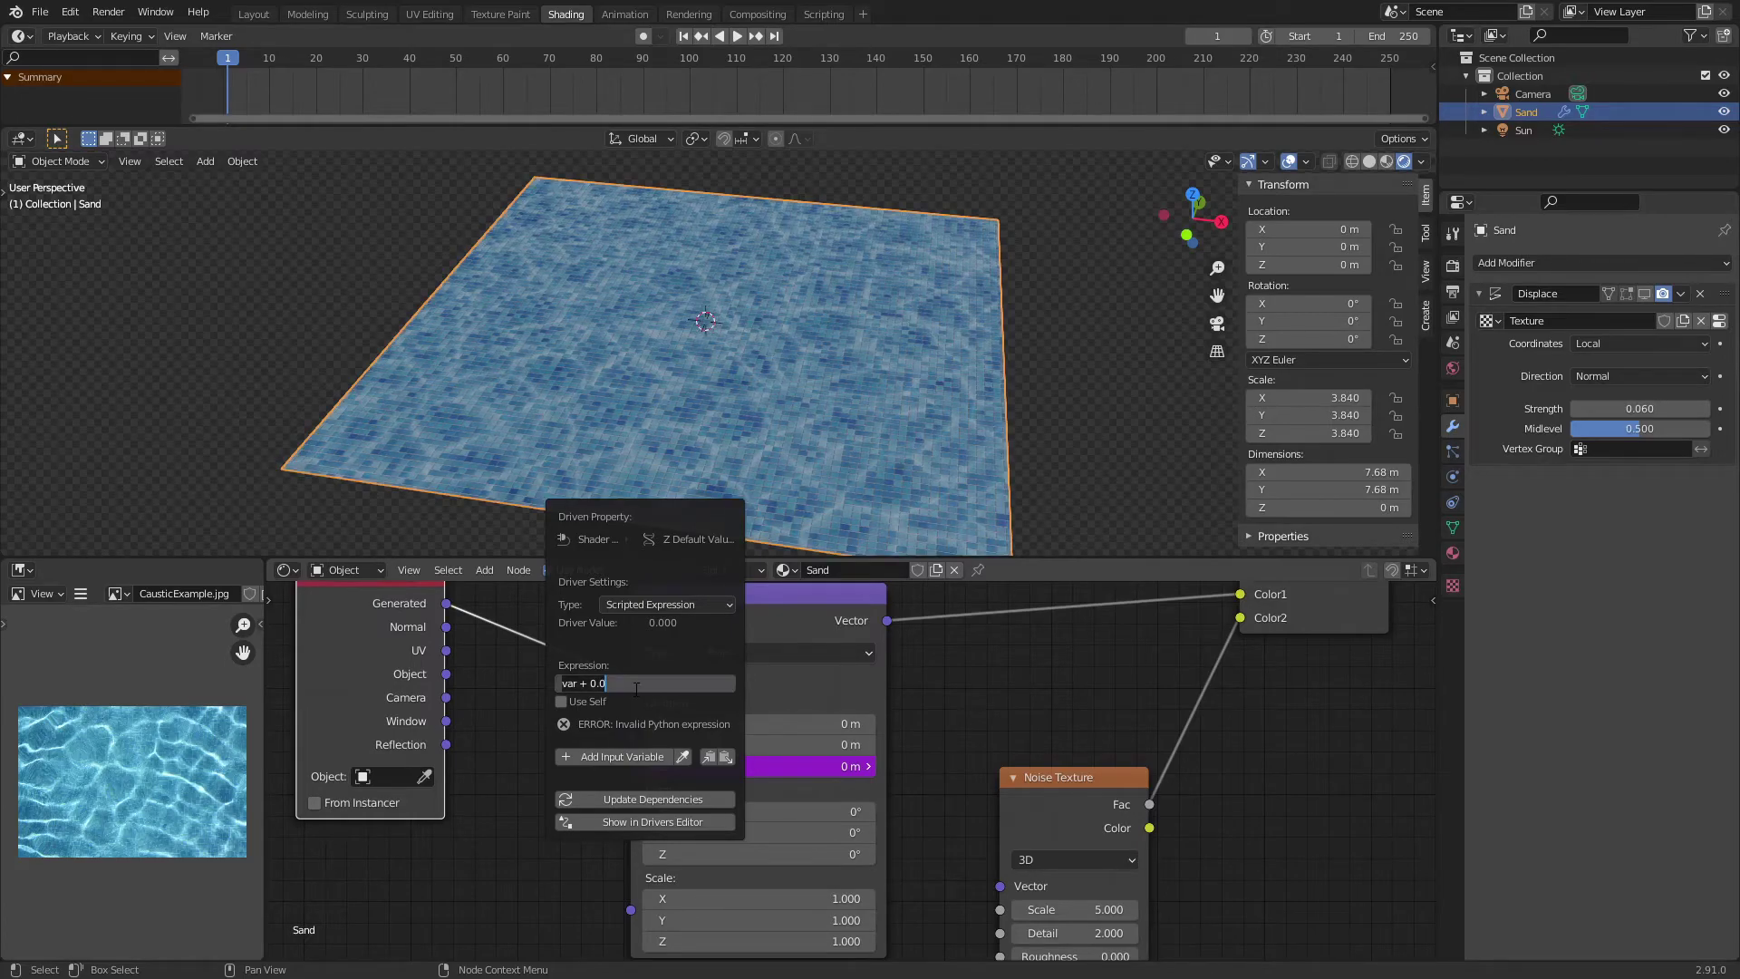
text(frame)
key(Return)
key(space)
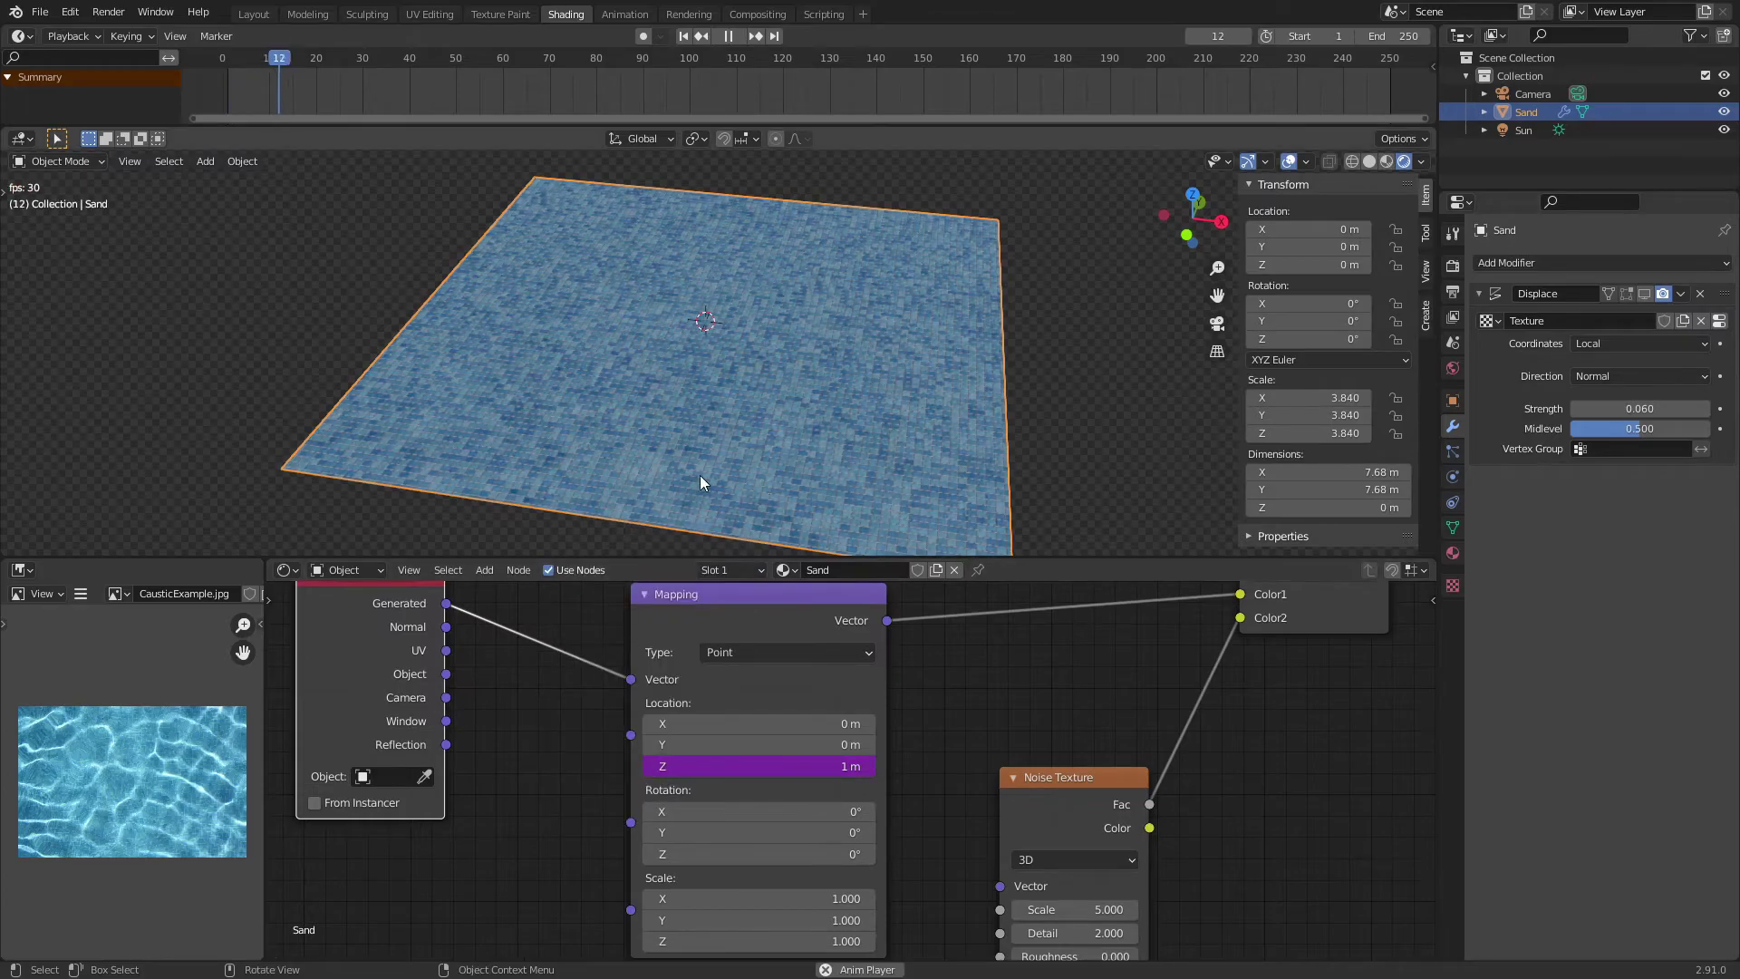
key(space)
click(685, 36)
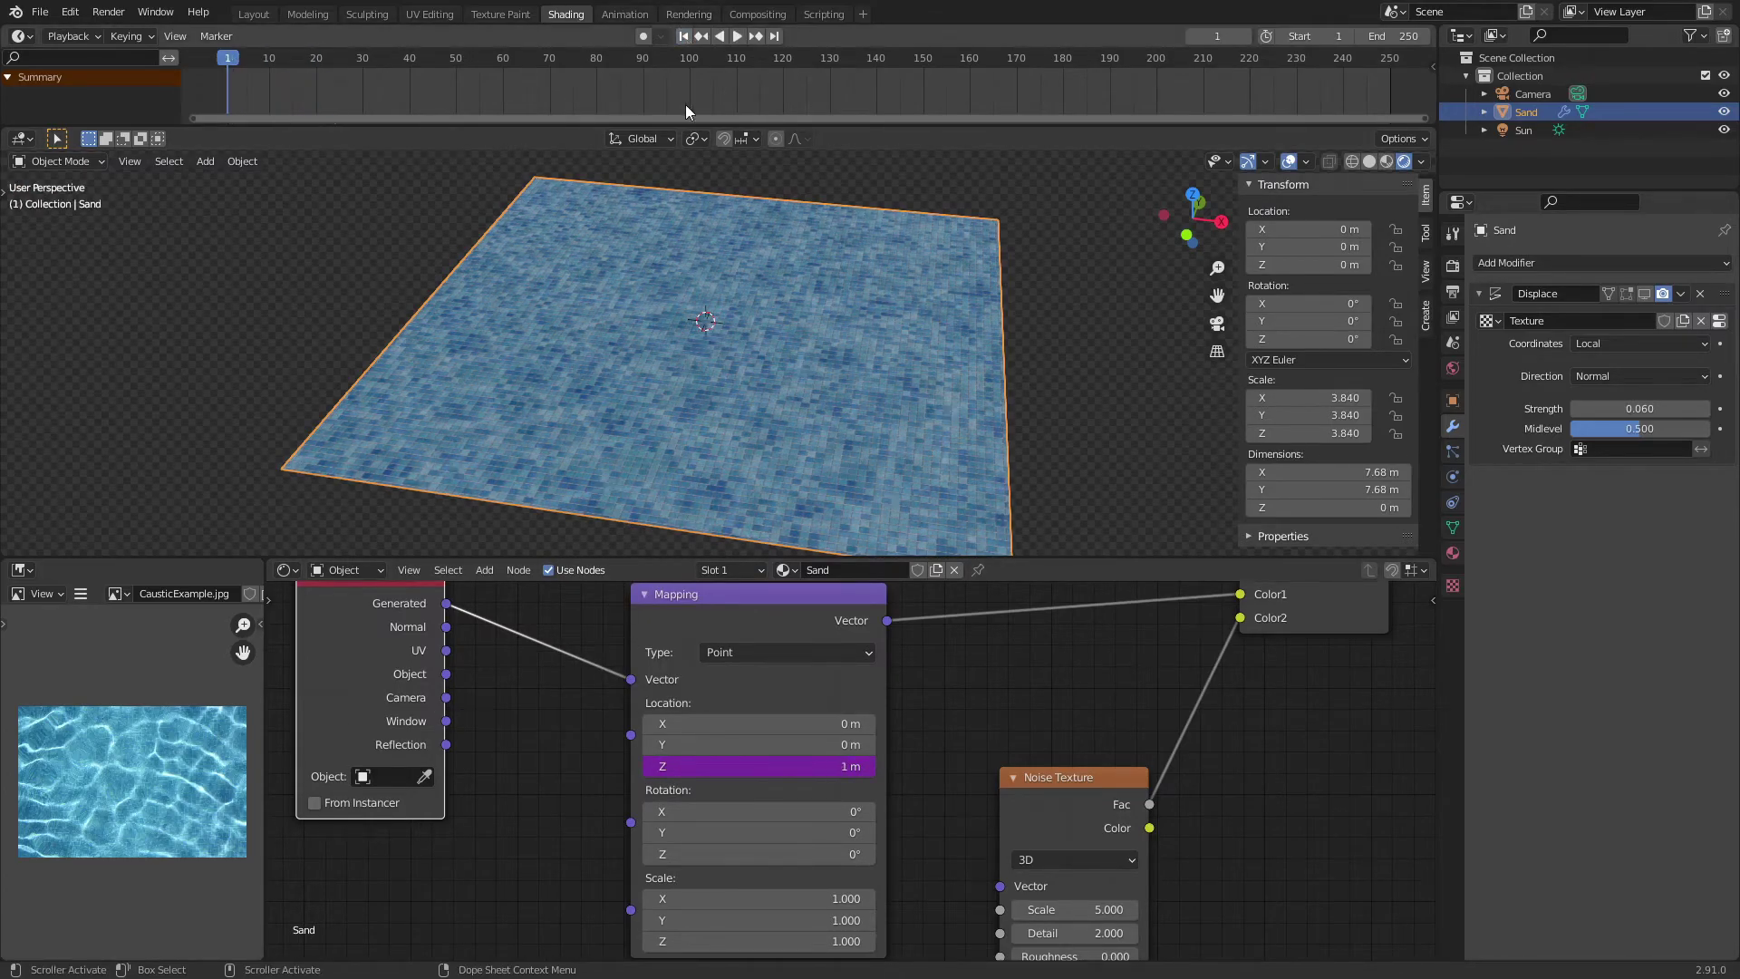
Edit the Mapping node's Location Z driver so that its expression is frame/180
right_click(689, 766)
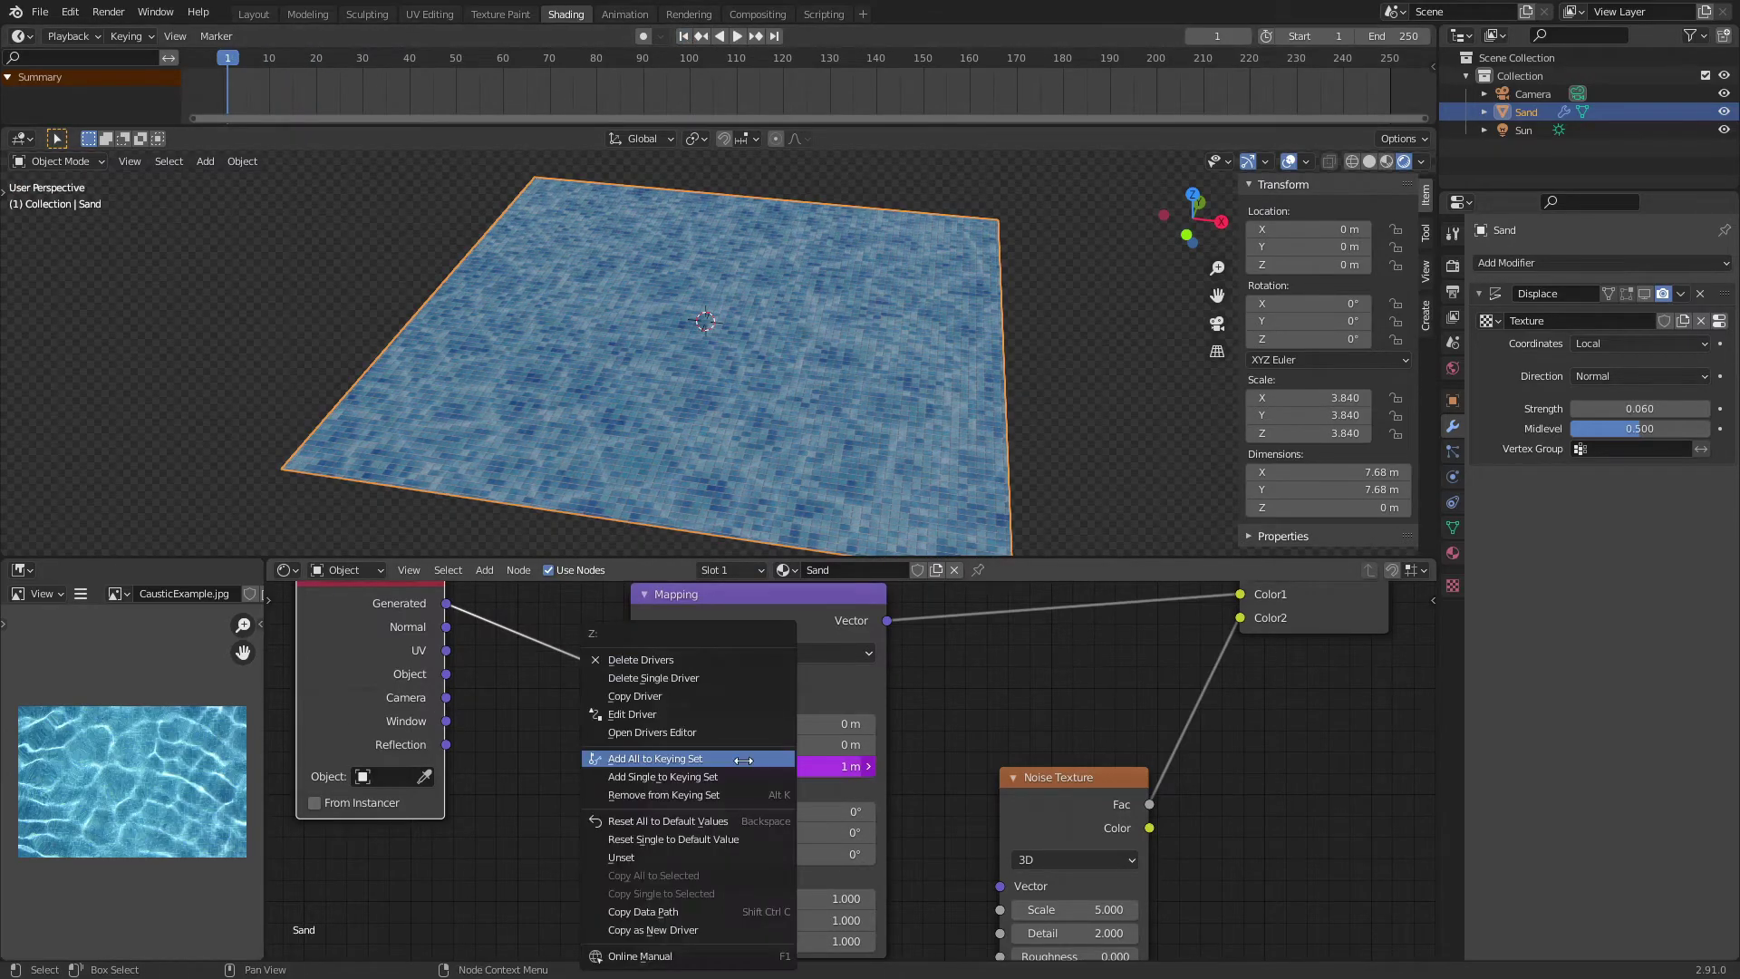
click(678, 715)
click(658, 797)
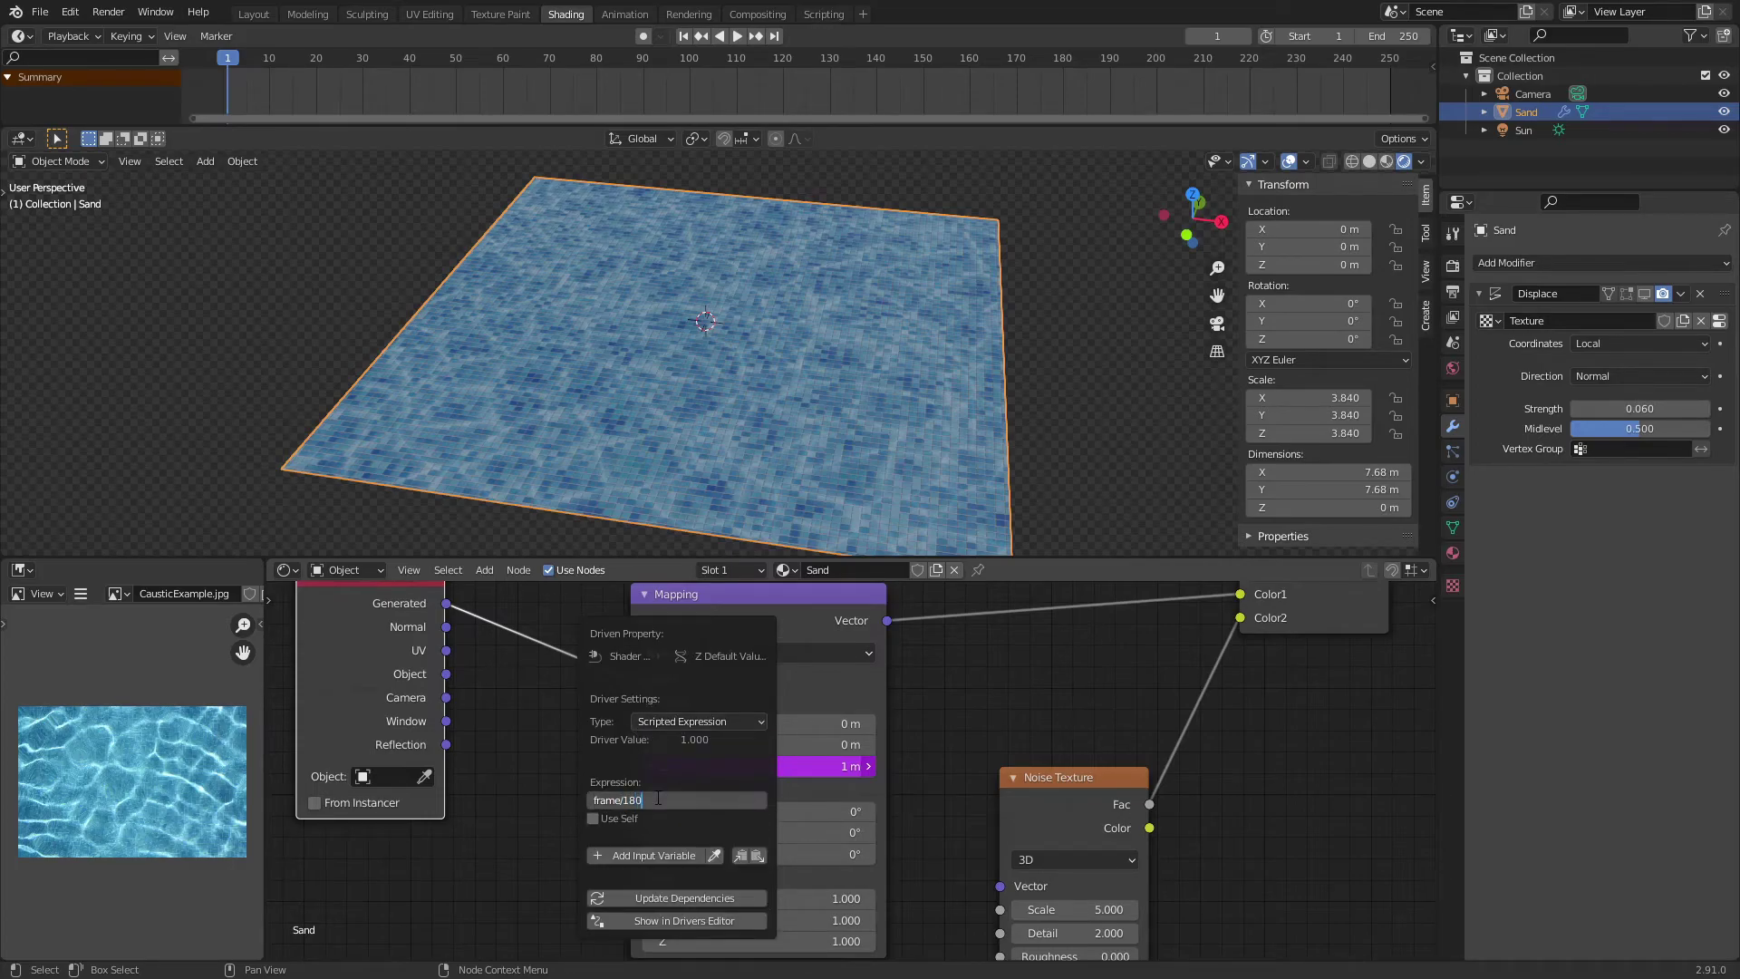
key(Return)
Play the animation and examine the moving caustics on the tiles up close, along with the complete node chain
key(space)
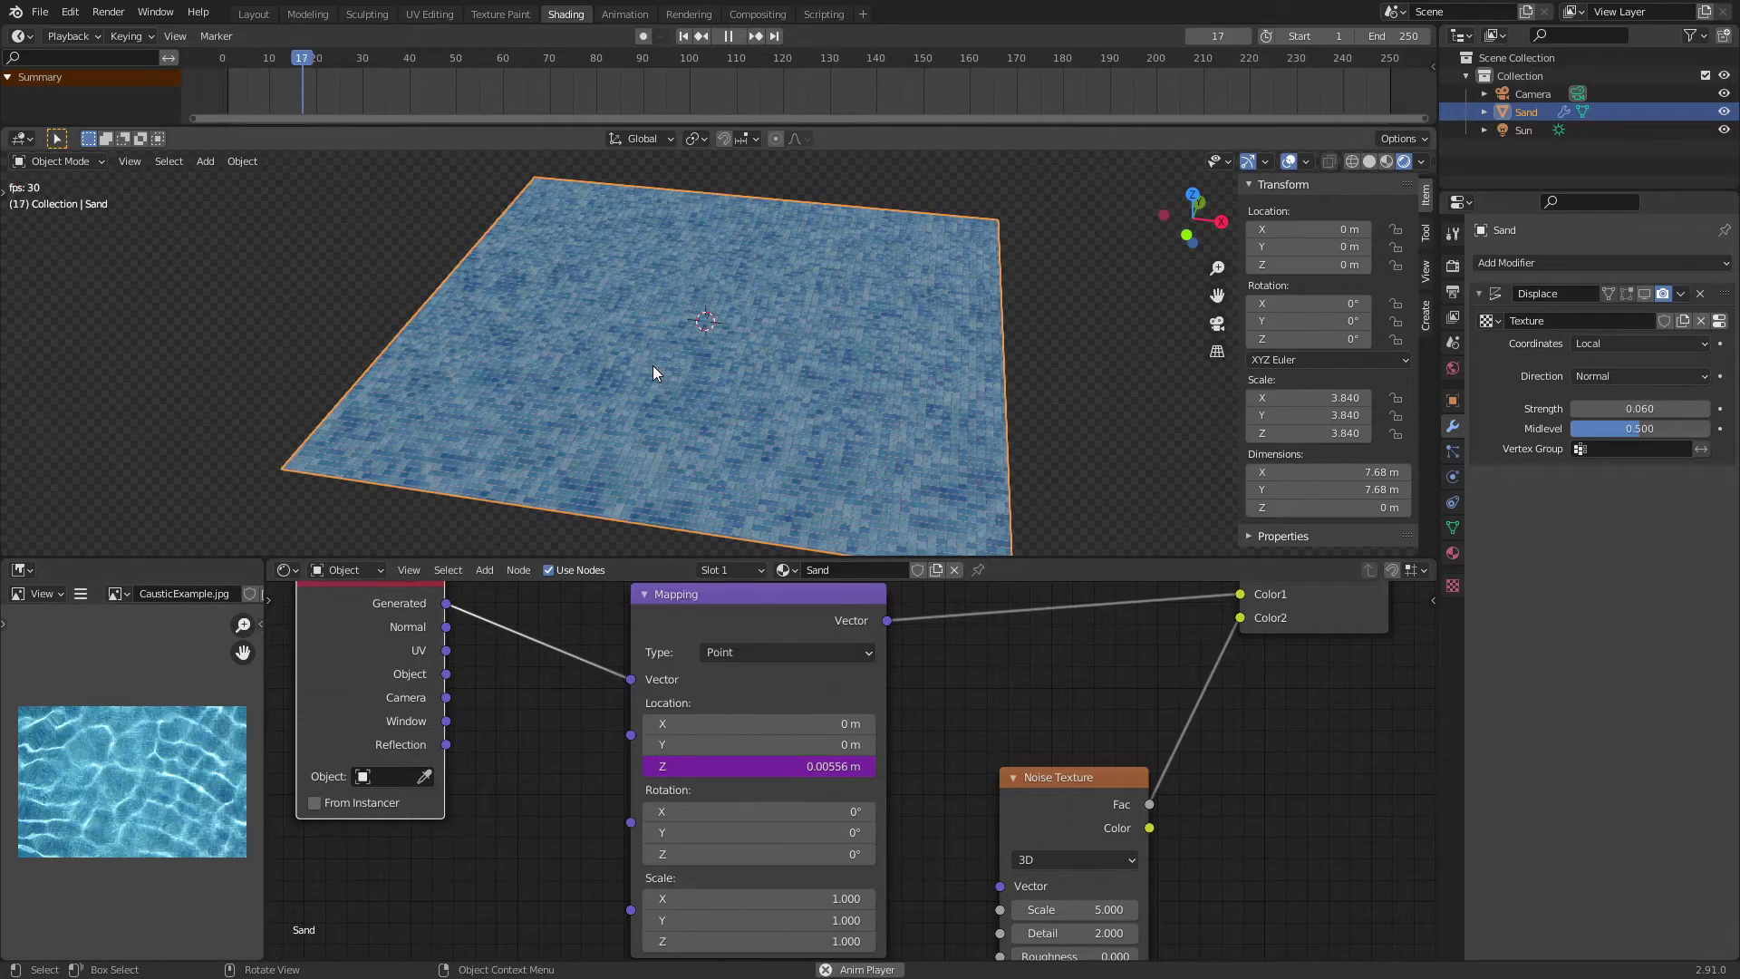
middle_drag(652, 366, 883, 406)
scroll(882, 406, up, 5)
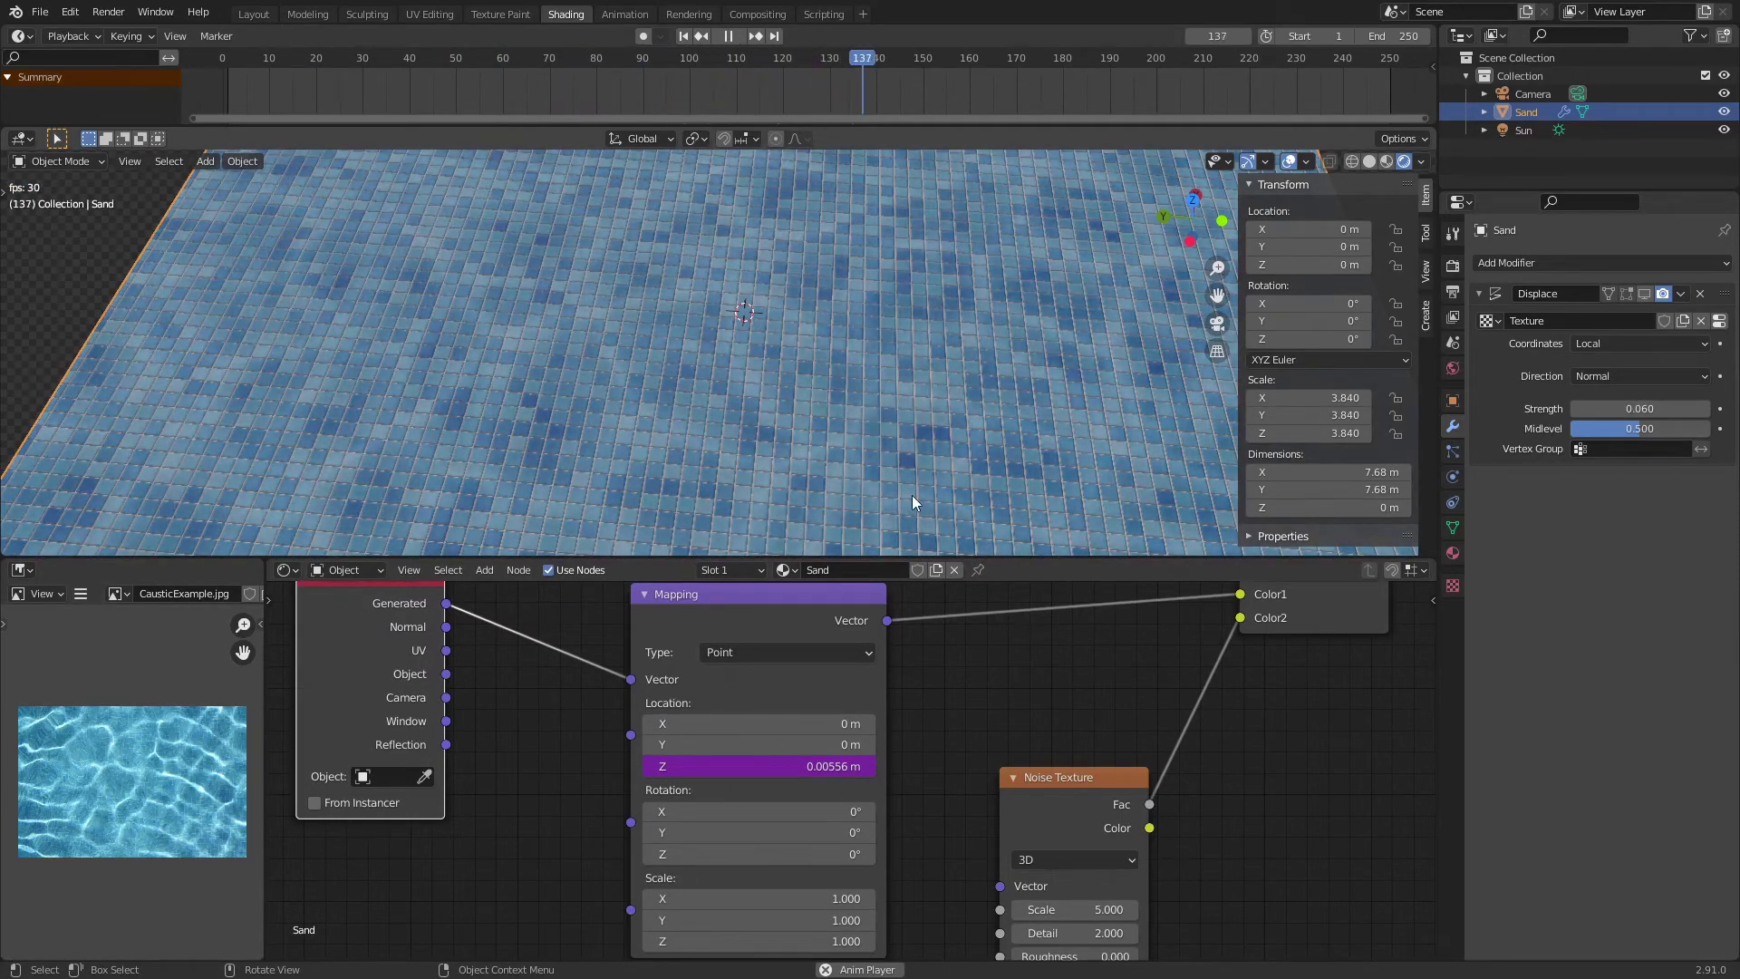
scroll(1052, 789, down, 8)
middle_drag(1107, 791, 641, 779)
scroll(857, 779, down, 3)
middle_drag(965, 806, 771, 804)
scroll(639, 809, down, 2)
middle_drag(605, 830, 715, 758)
key(space)
Move the unused Image Texture node below the Add node and remove the Tile Texture group it replaces
middle_drag(518, 801, 719, 816)
scroll(720, 816, up, 3)
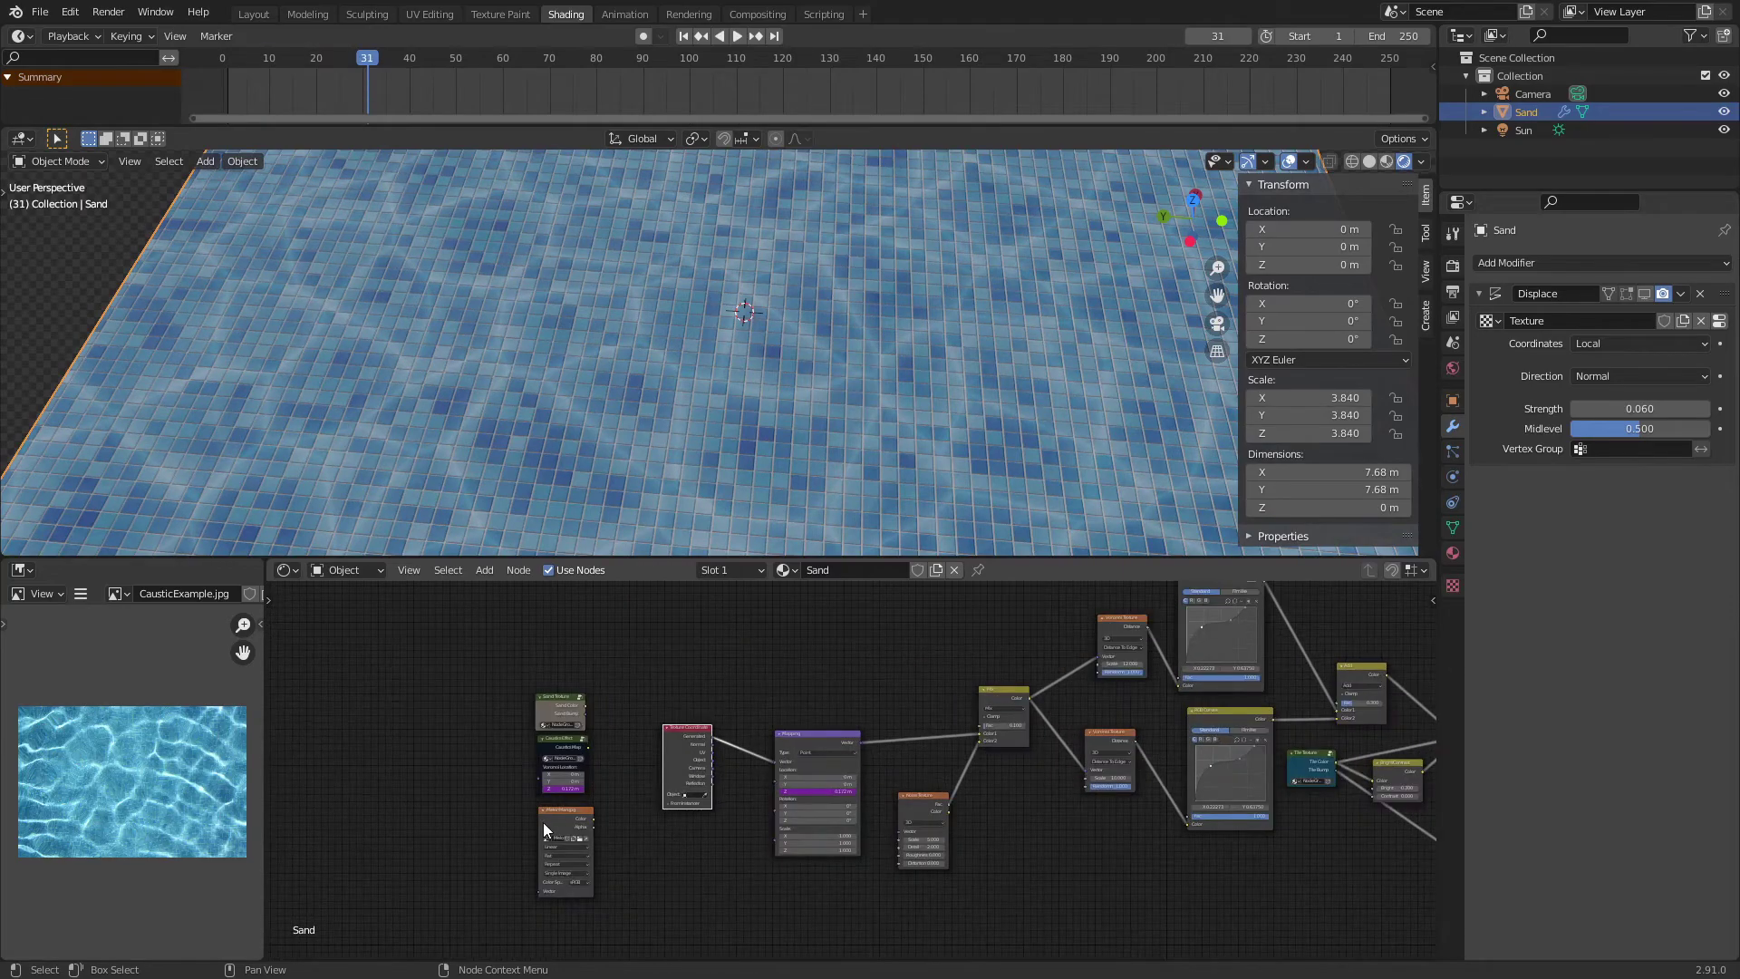
drag(542, 823, 1038, 871)
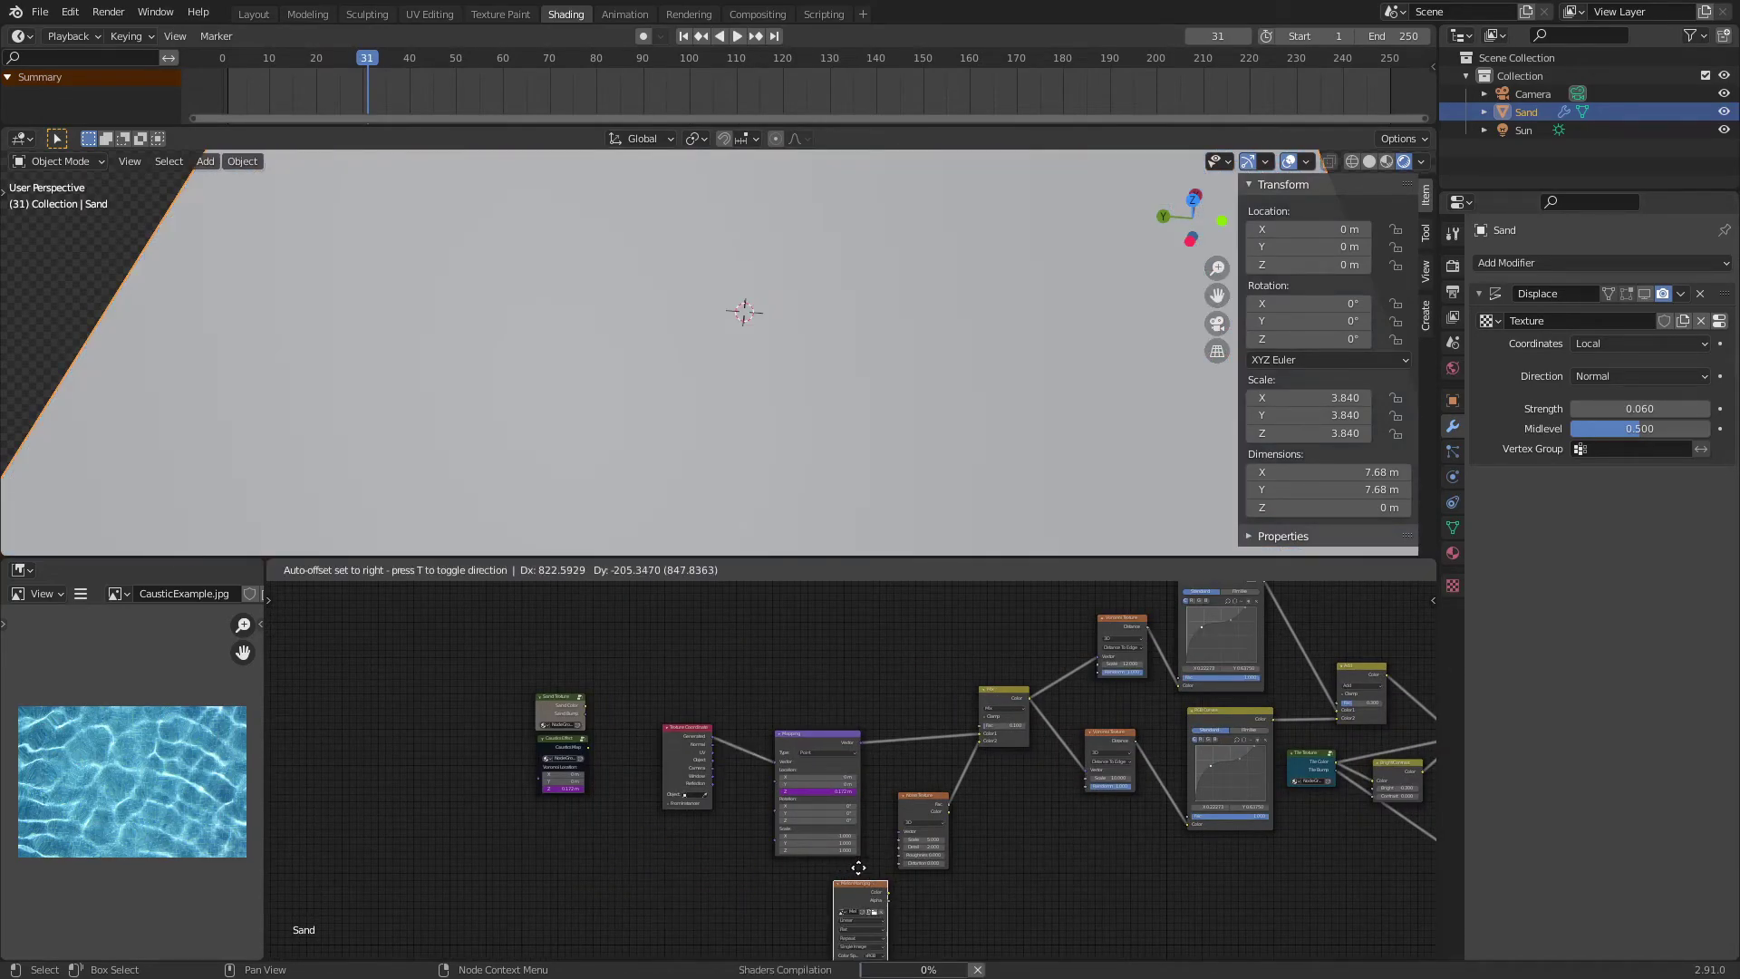
middle_drag(1095, 820, 740, 817)
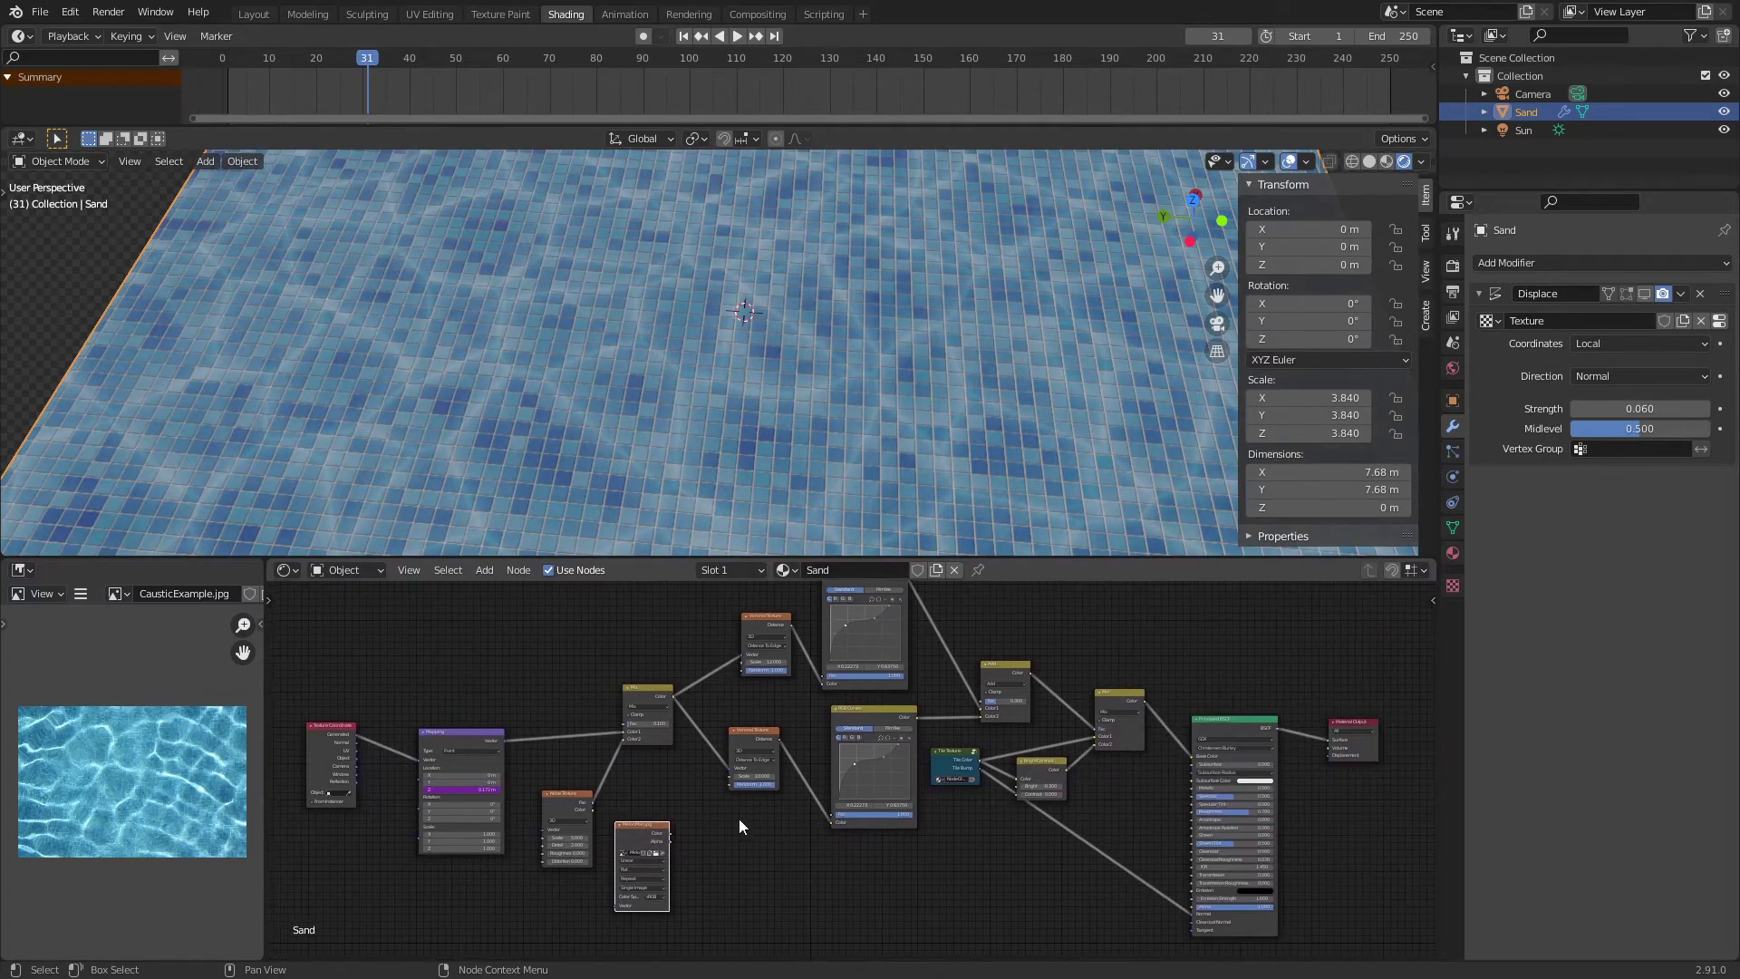
drag(629, 832, 811, 832)
drag(810, 832, 836, 777)
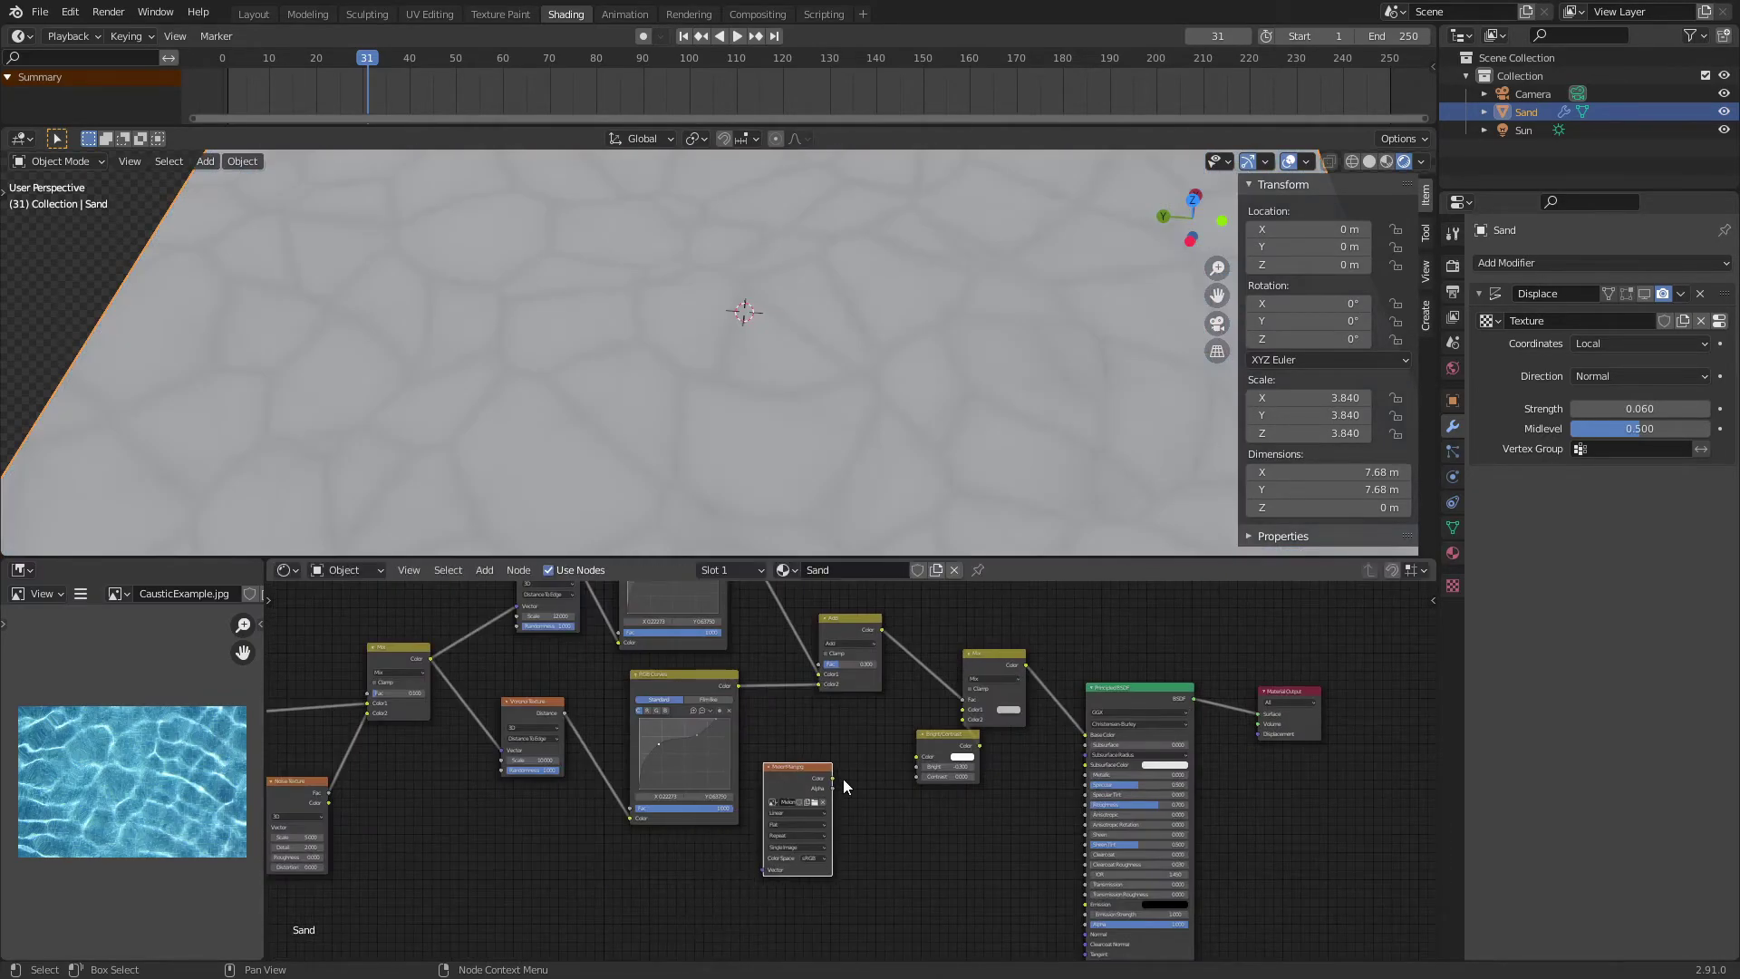
Connect the Image Texture's Color to the Bright/Contrast node's Color and to the final Mix node's Color1
middle_drag(924, 754, 841, 758)
drag(869, 742, 801, 769)
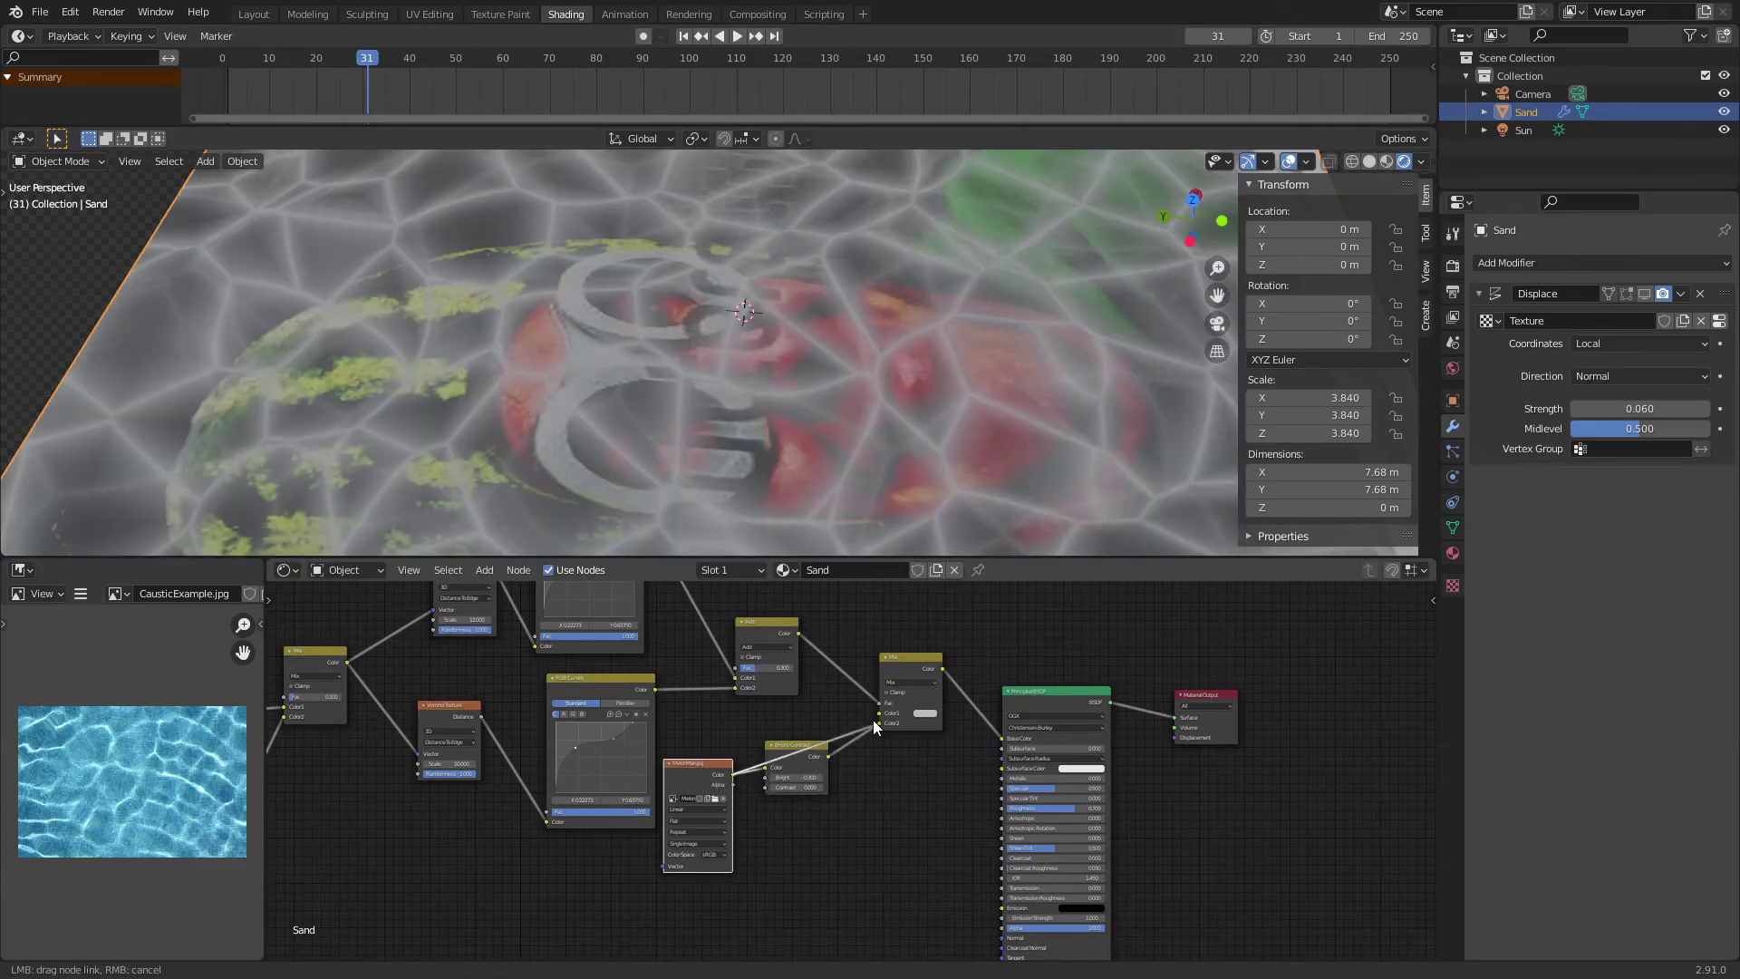
drag(879, 716, 881, 715)
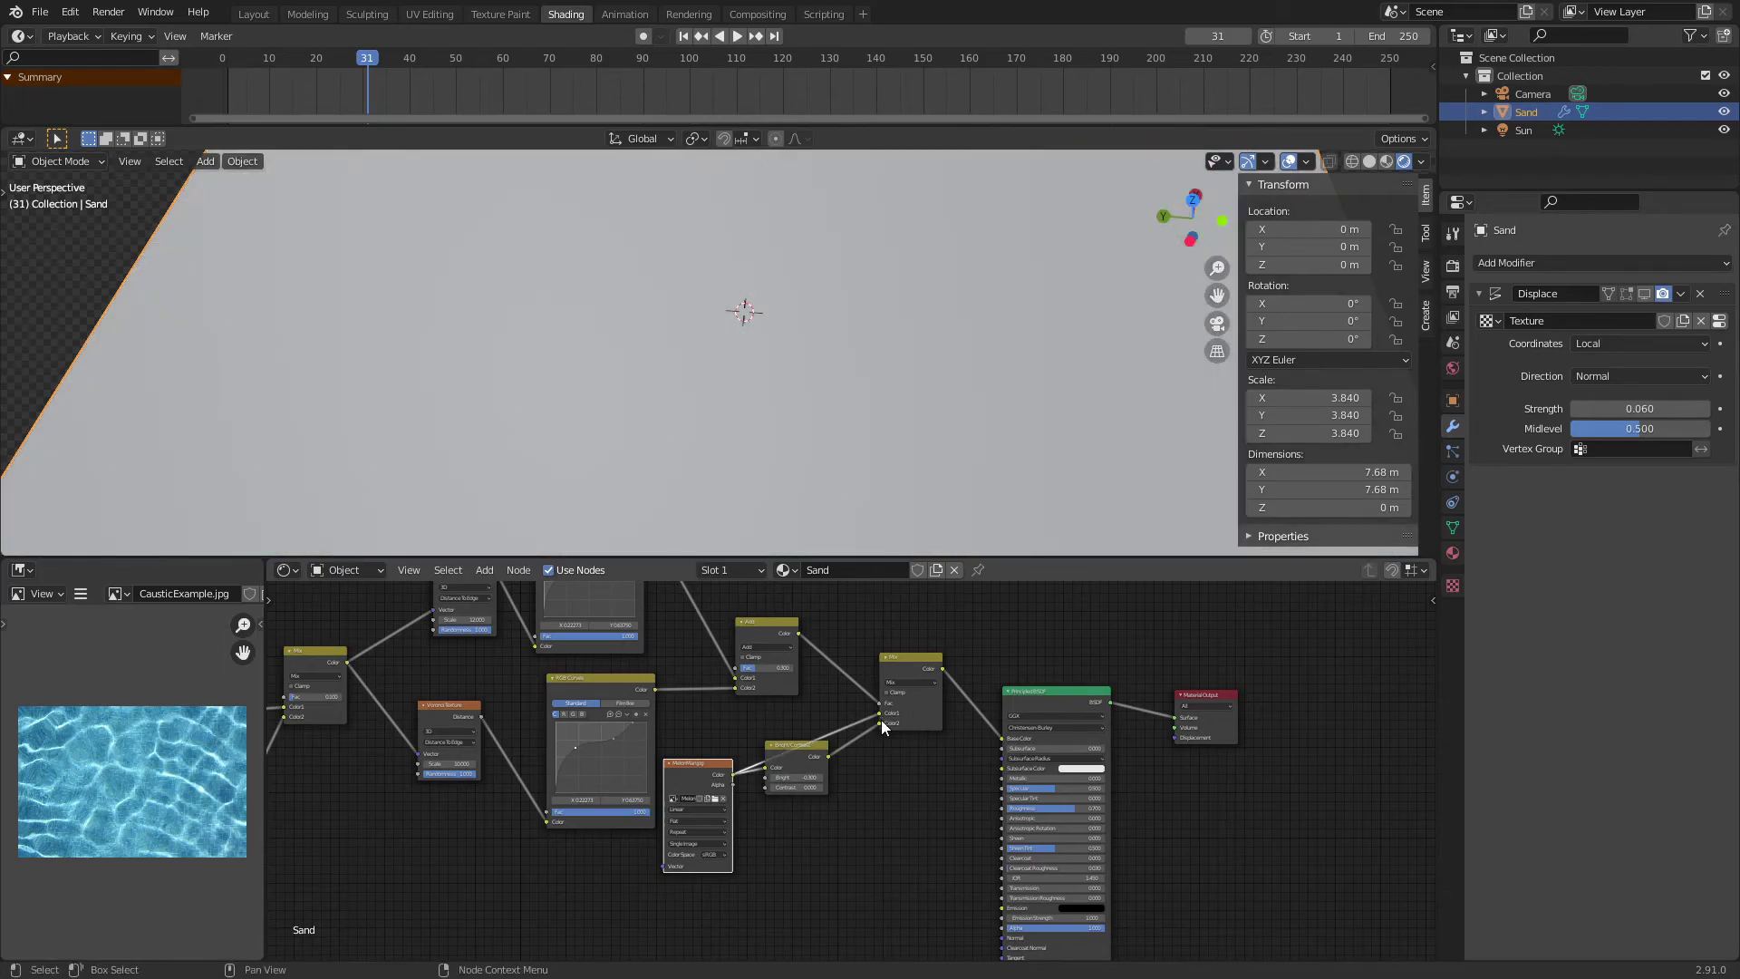
Play the animation and examine the caustics over the image on the plane from several distances
scroll(758, 365, down, 3)
middle_drag(757, 364, 586, 388)
key(space)
scroll(660, 405, down, 6)
scroll(660, 406, up, 4)
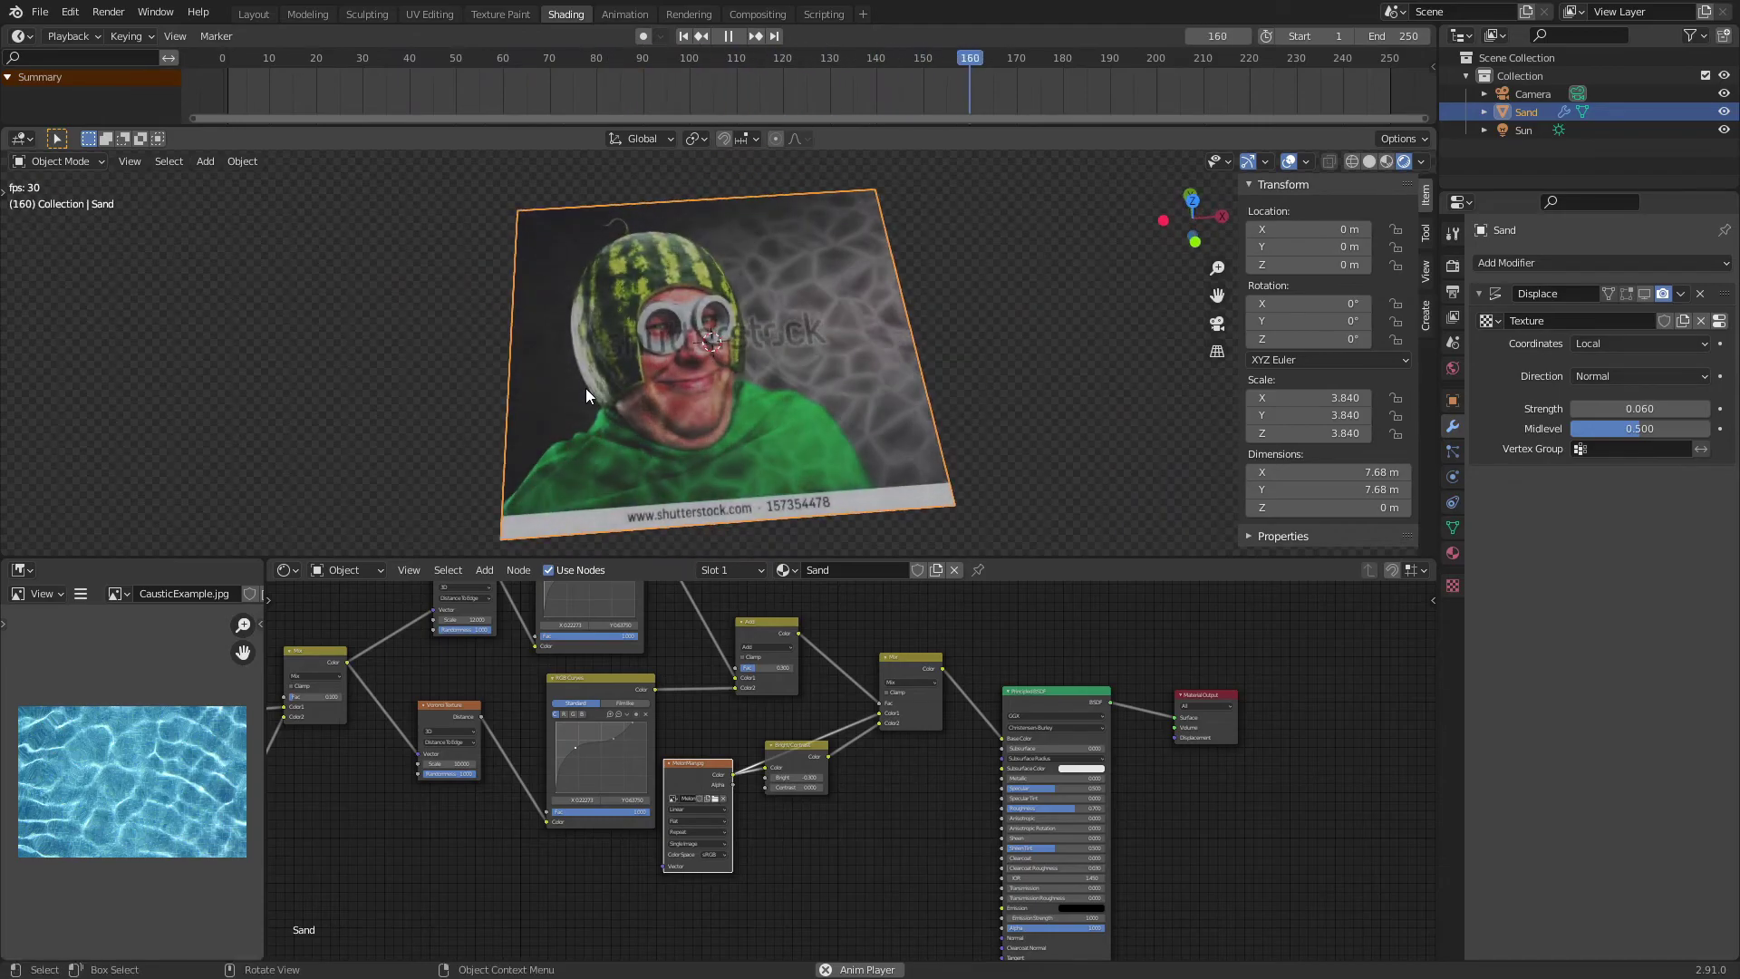
scroll(655, 388, up, 5)
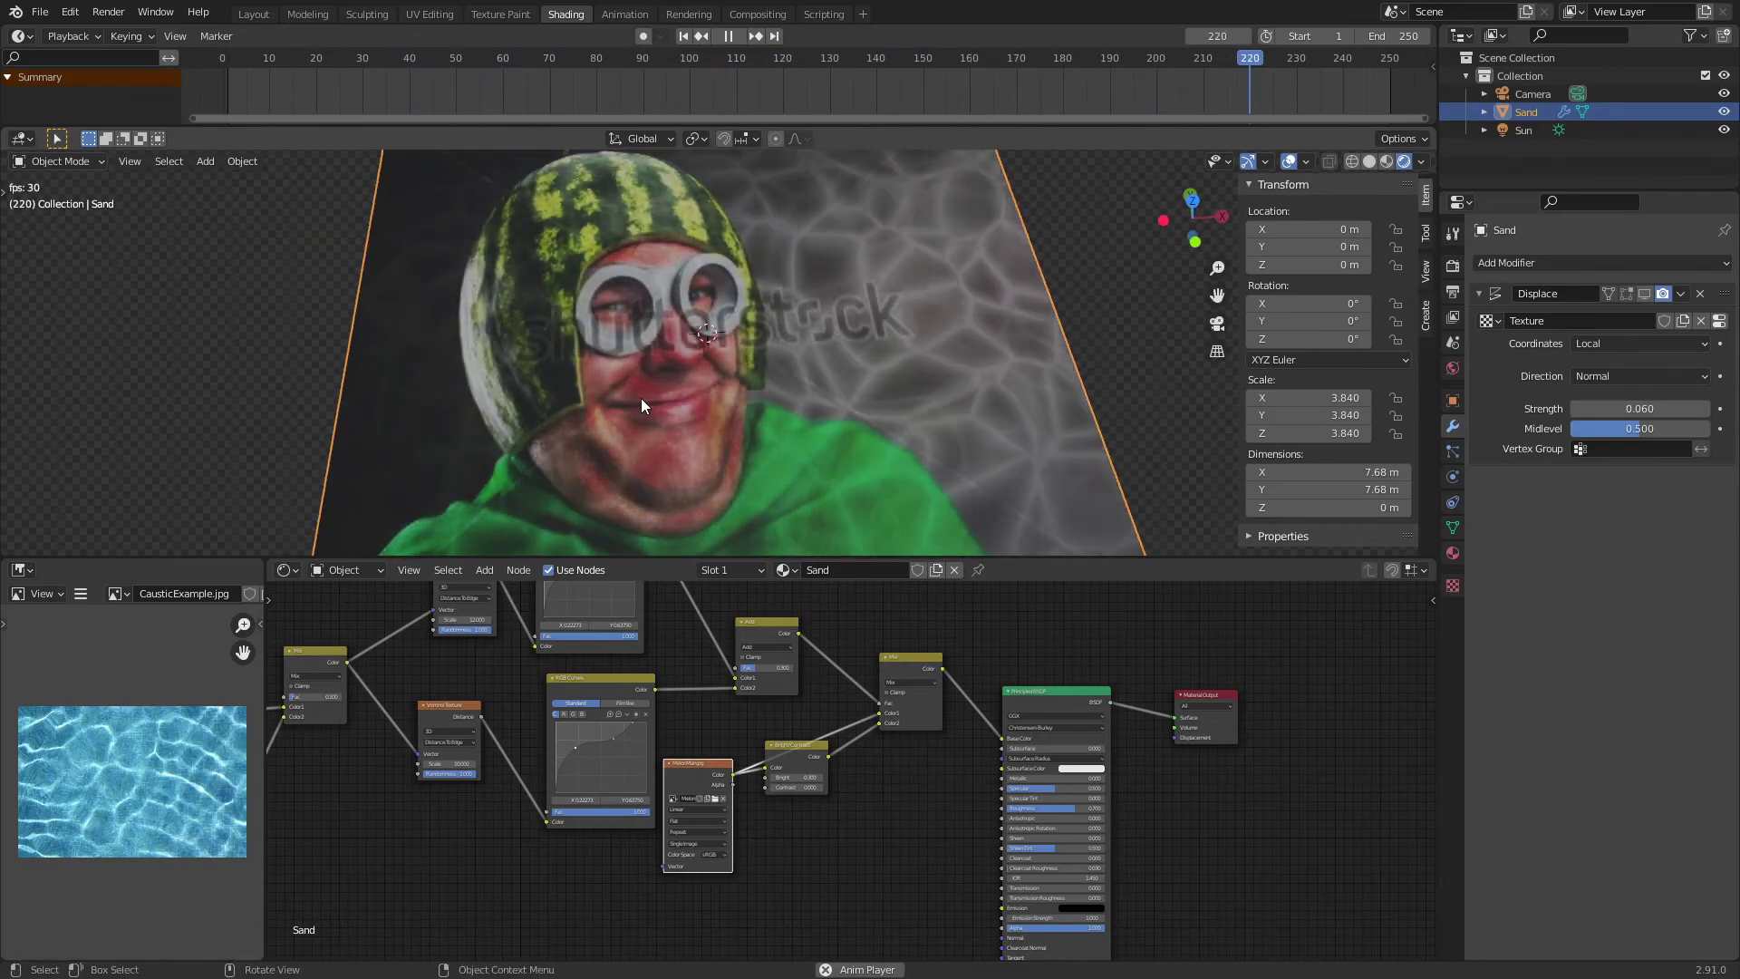